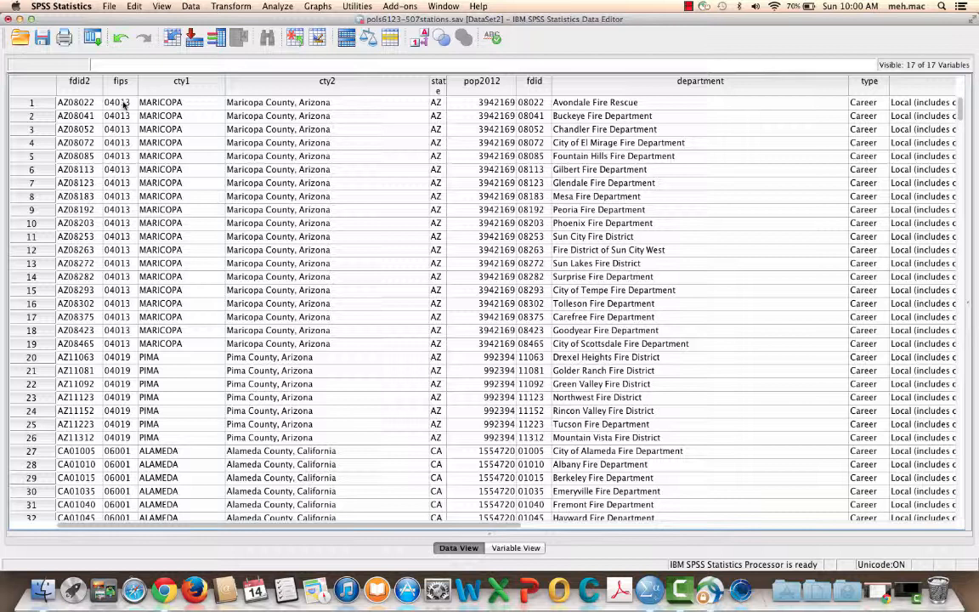
# Step: Set up a fresh Case Summaries report of cty1 grouped by fips, with the display of individual cases turned off
pyautogui.click(286, 7)
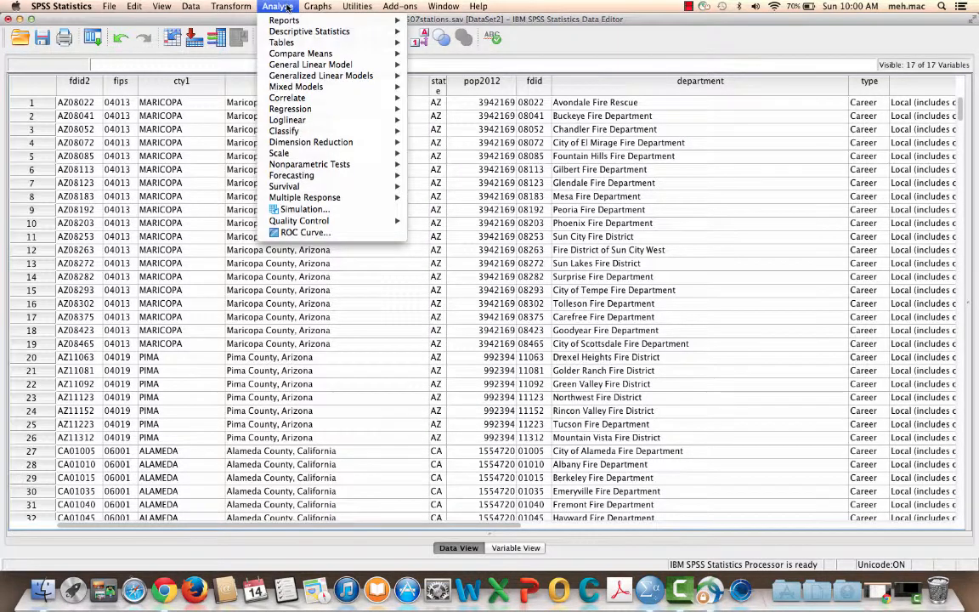
pyautogui.moveTo(289, 19)
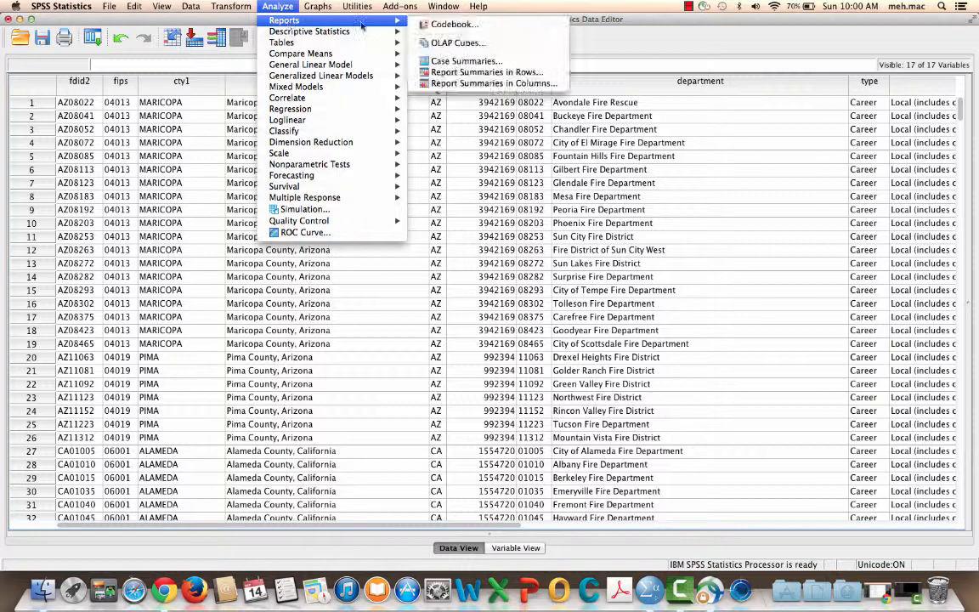
pyautogui.click(459, 62)
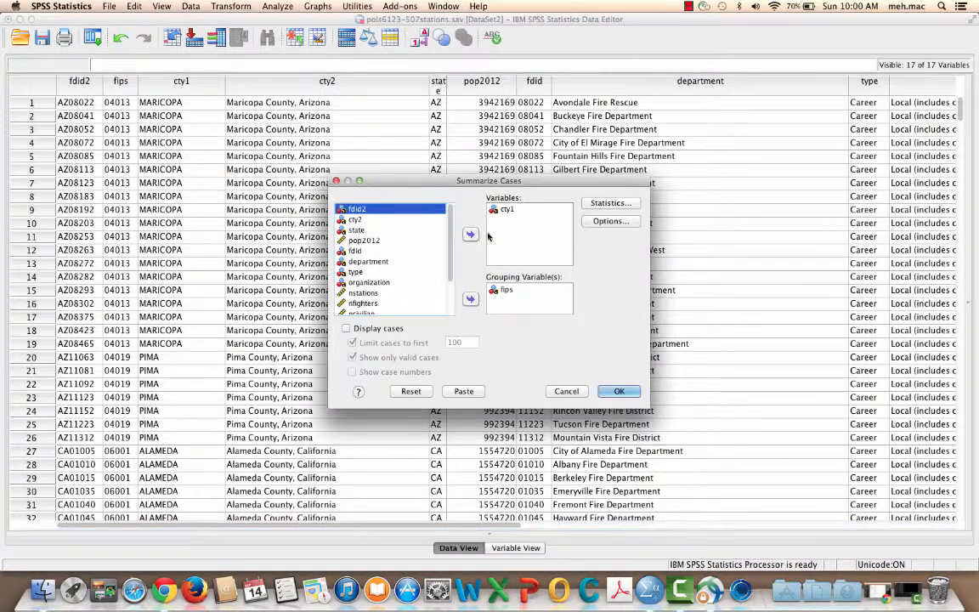
pyautogui.click(411, 391)
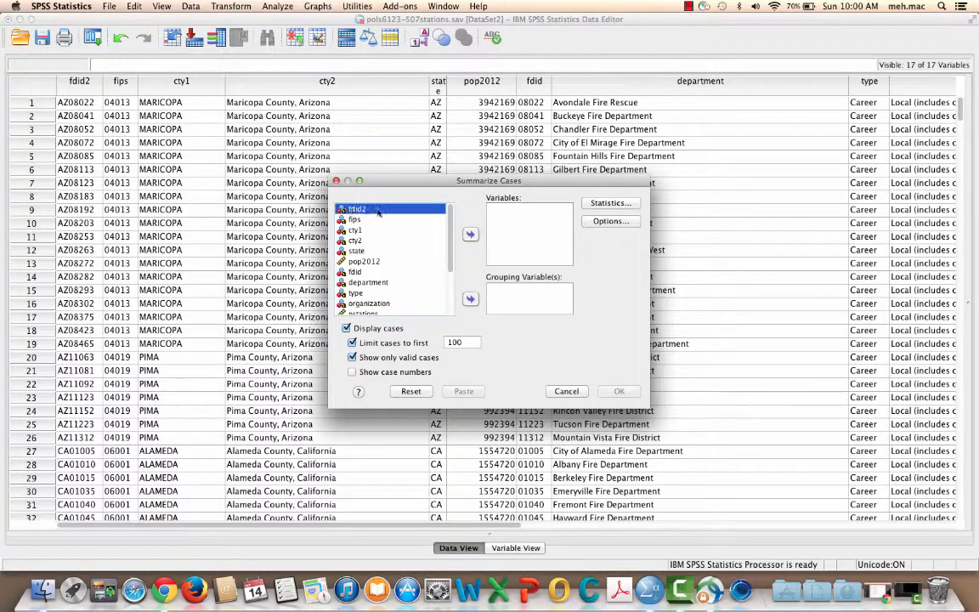
pyautogui.click(357, 230)
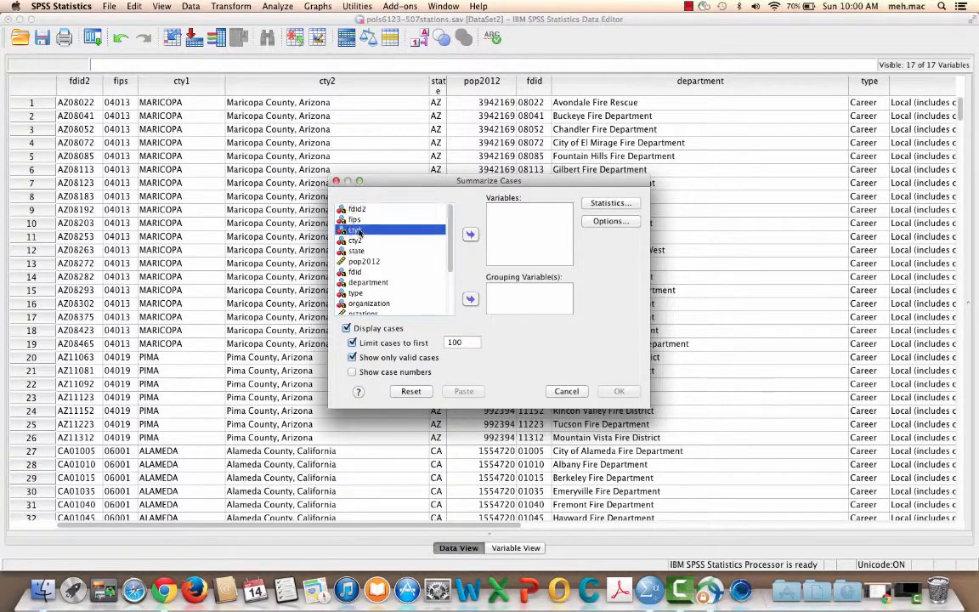
pyautogui.click(471, 235)
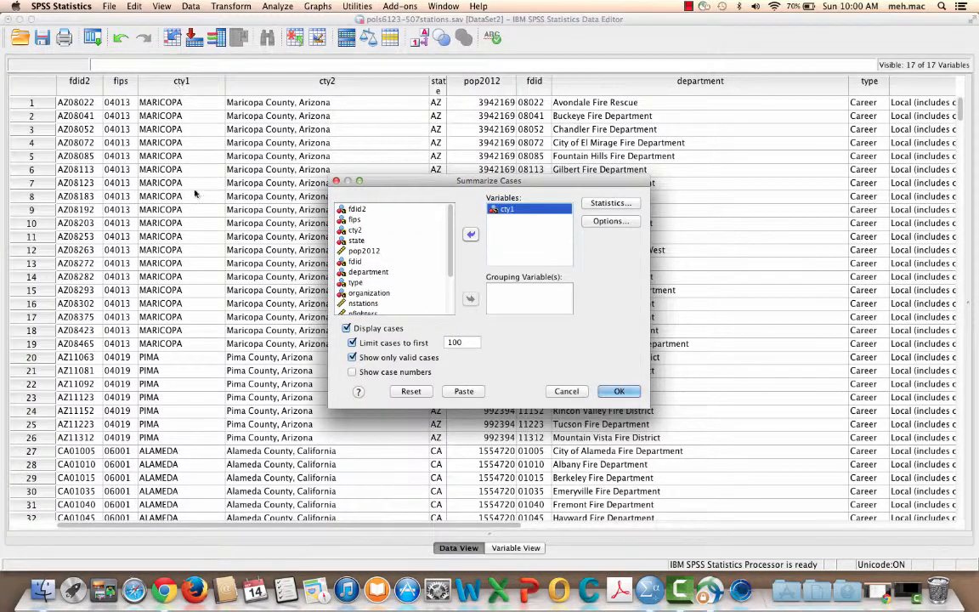
pyautogui.click(356, 220)
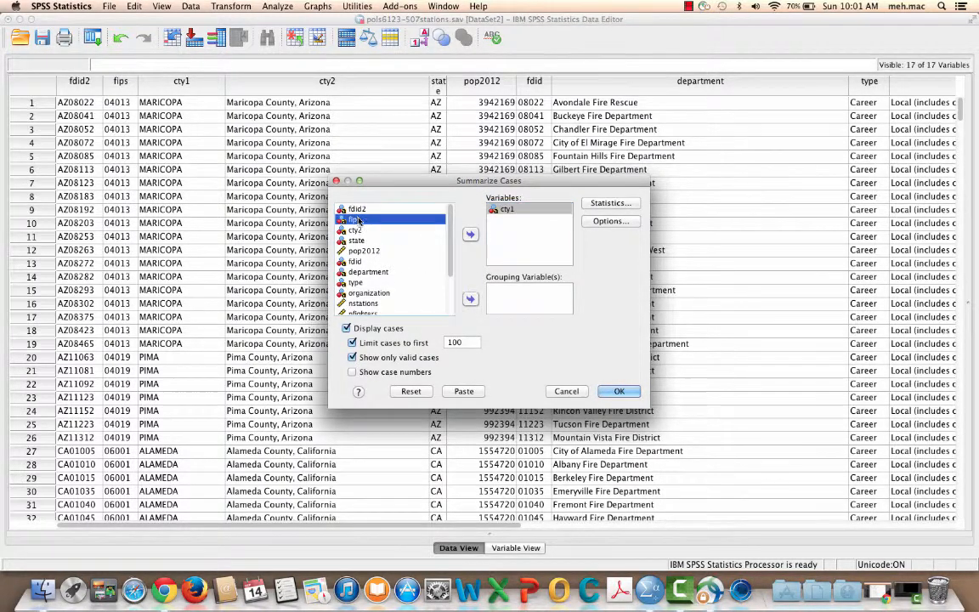
pyautogui.click(470, 298)
pyautogui.click(348, 328)
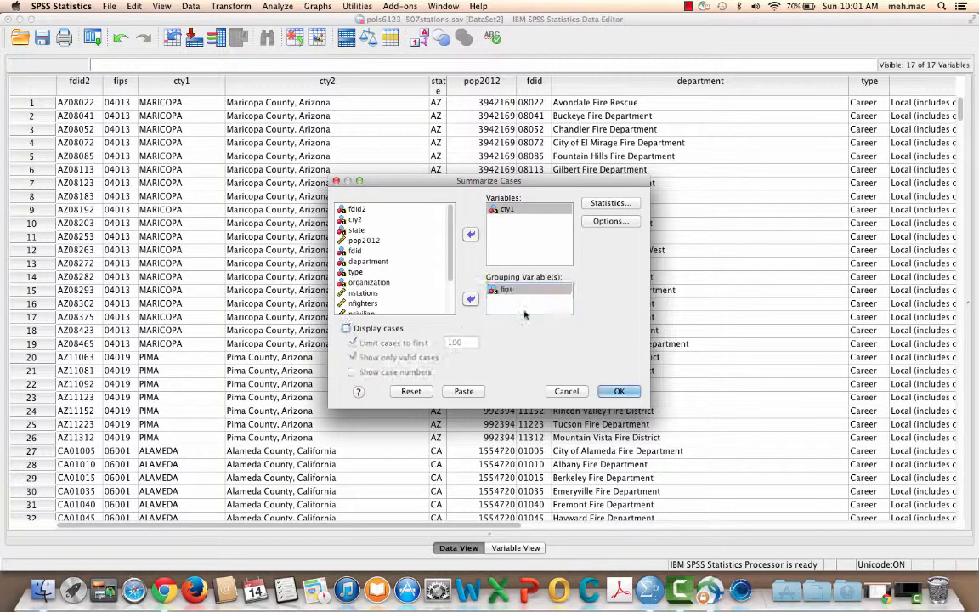
# Step: Replace the Number of cases cell statistic with Minimum and run the Case Summaries report
pyautogui.click(611, 204)
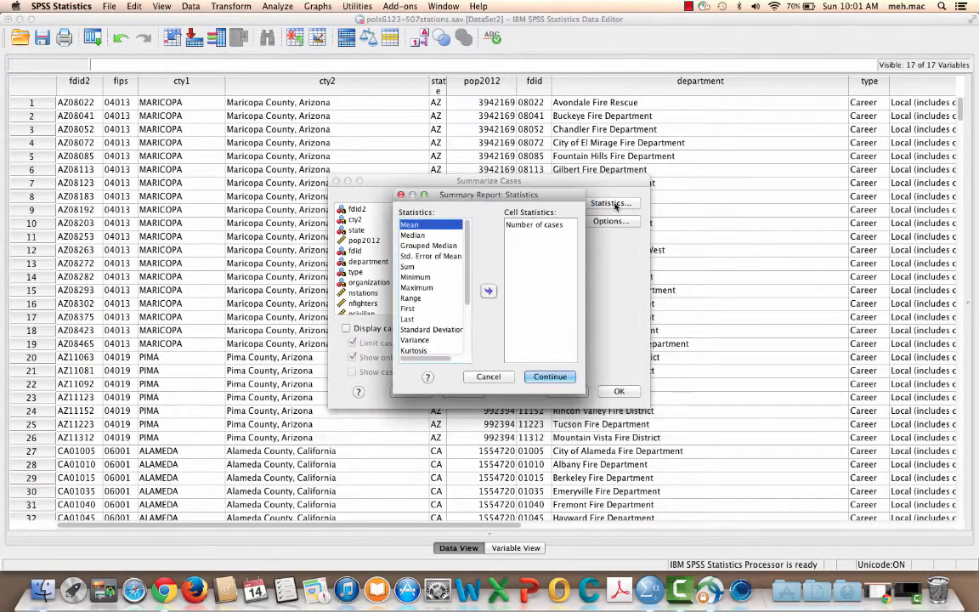
pyautogui.click(533, 224)
pyautogui.click(490, 291)
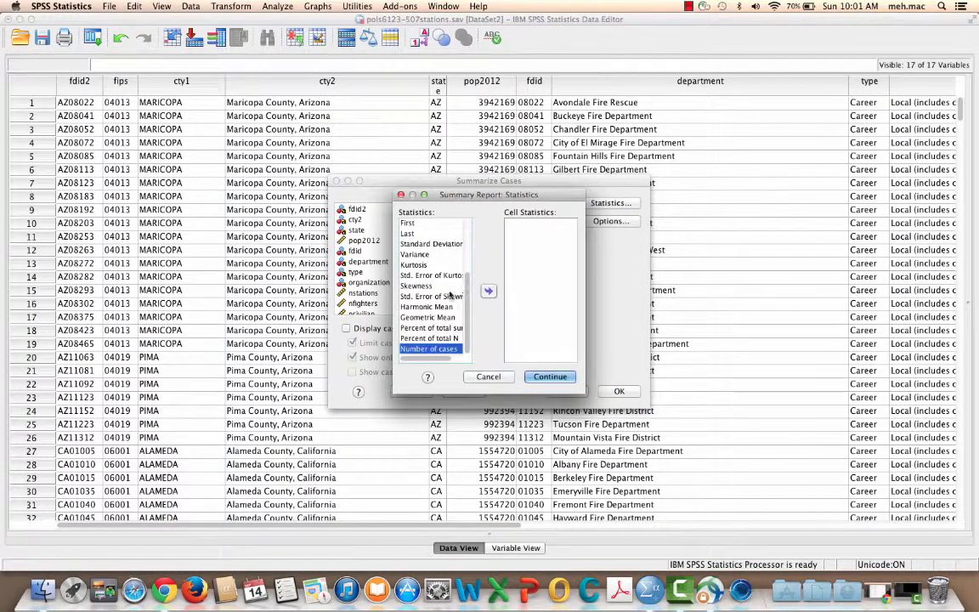
pyautogui.scroll(5, 470, 294)
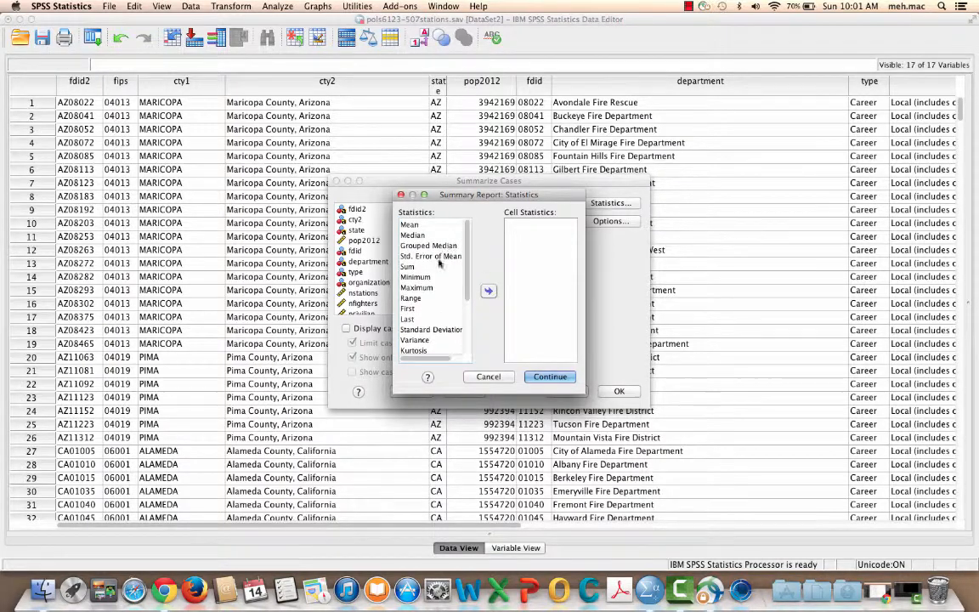
pyautogui.click(416, 277)
pyautogui.click(488, 291)
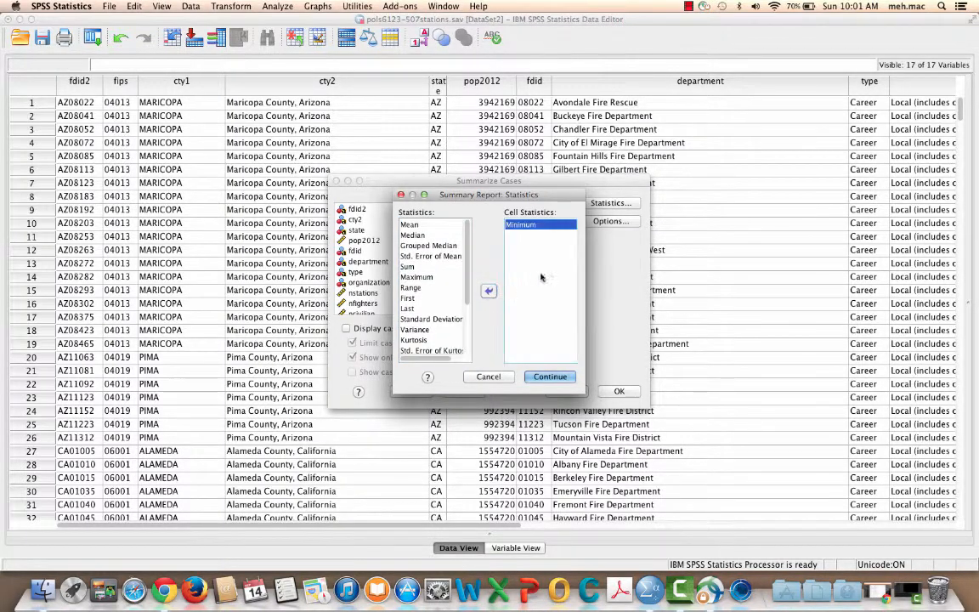
pyautogui.click(549, 377)
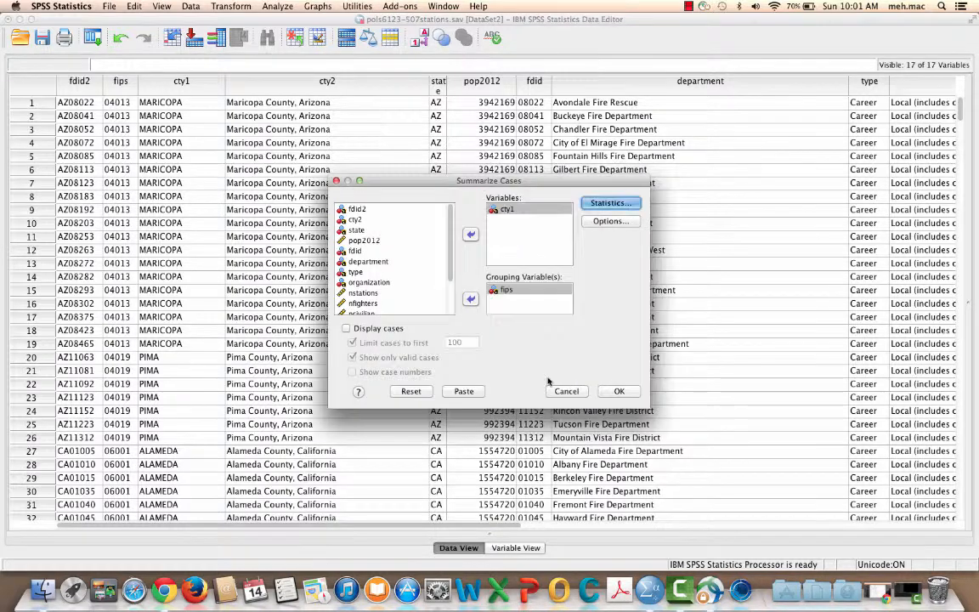
pyautogui.click(630, 393)
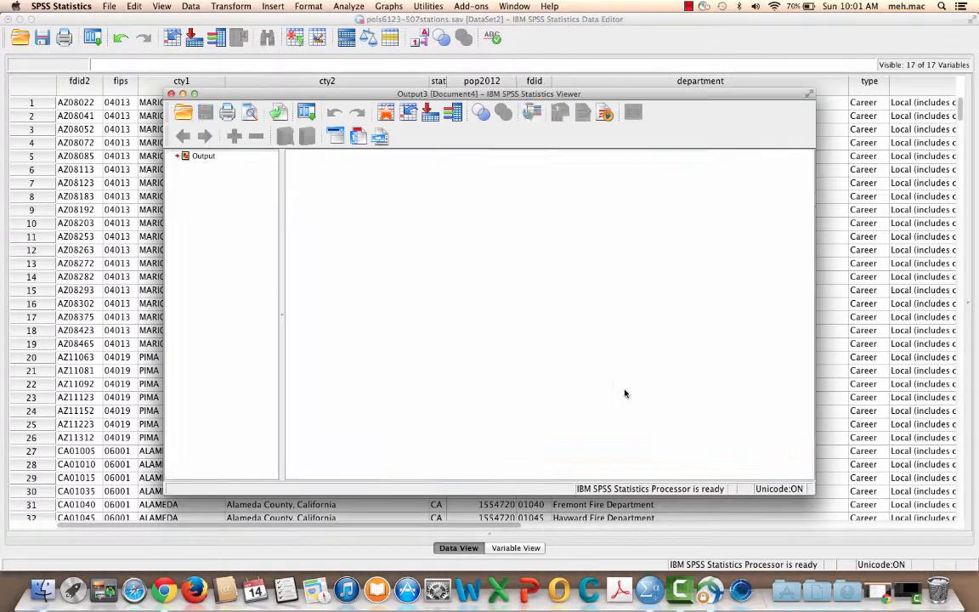
# Step: Open the Case Summaries pivot table for editing, widen its cty1 column to fit the county names, and close the editor
pyautogui.scroll(-3, 527, 307)
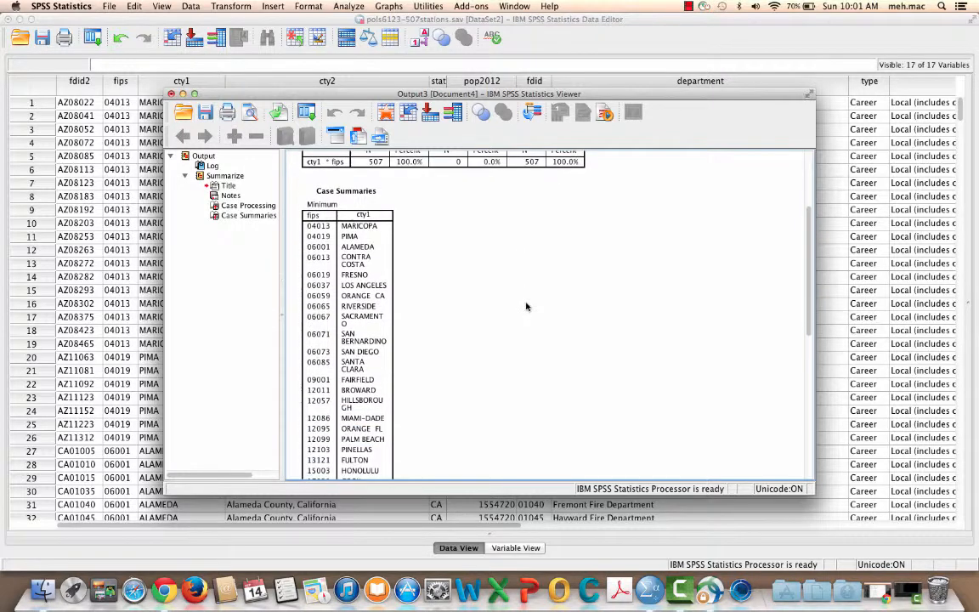
pyautogui.click(331, 210)
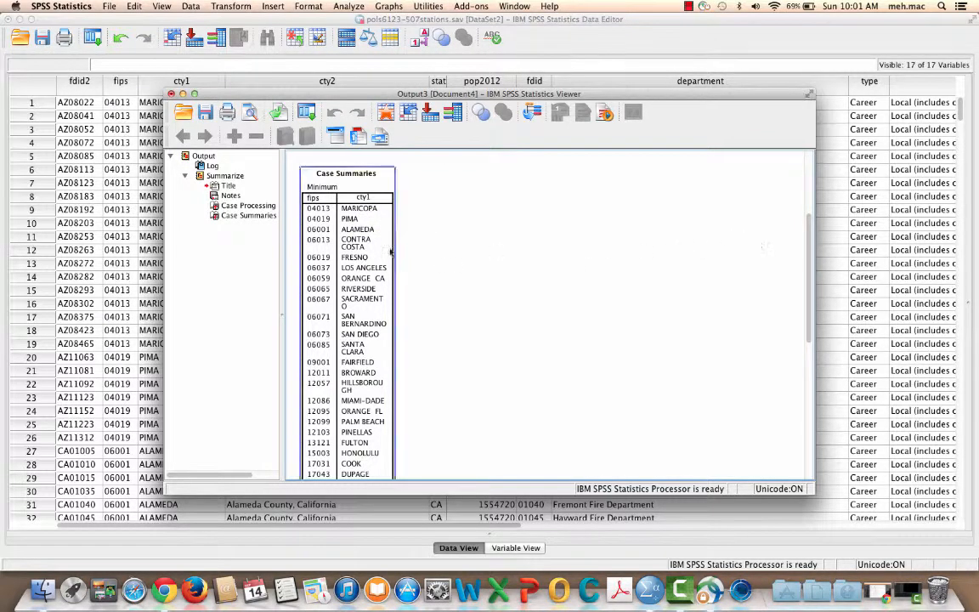
pyautogui.scroll(-10, 478, 281)
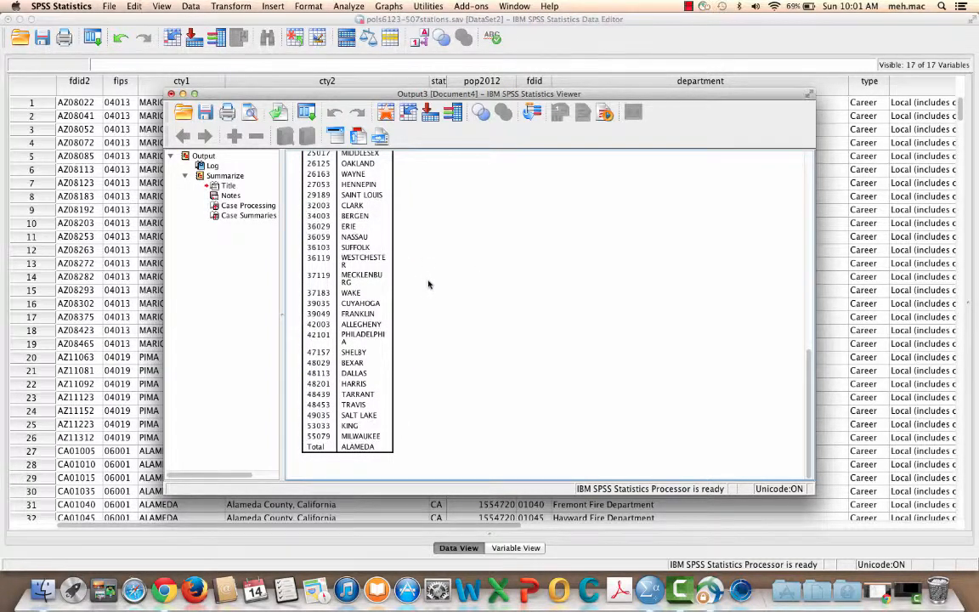
pyautogui.scroll(10, 459, 307)
pyautogui.click(340, 192)
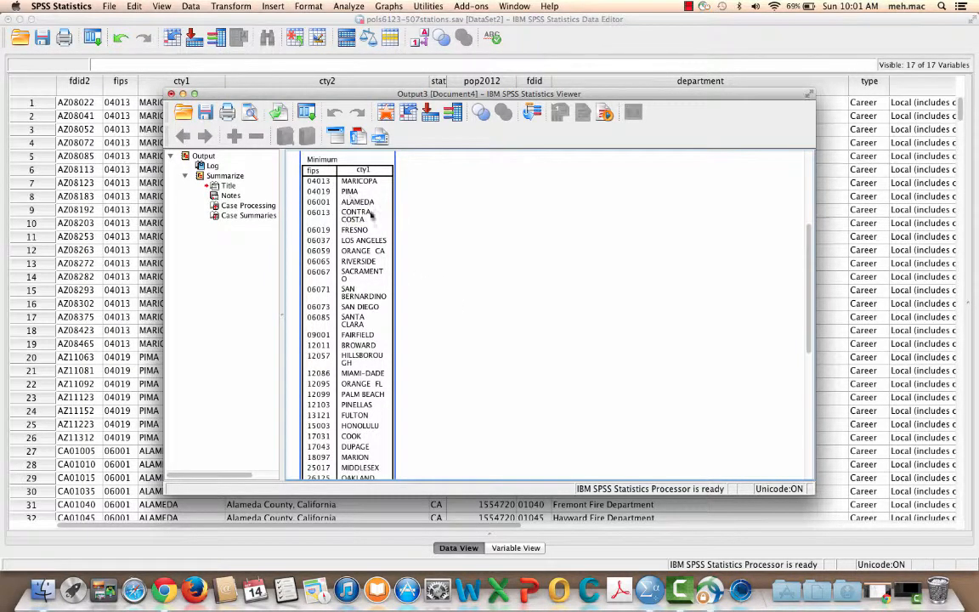
pyautogui.scroll(2, 485, 266)
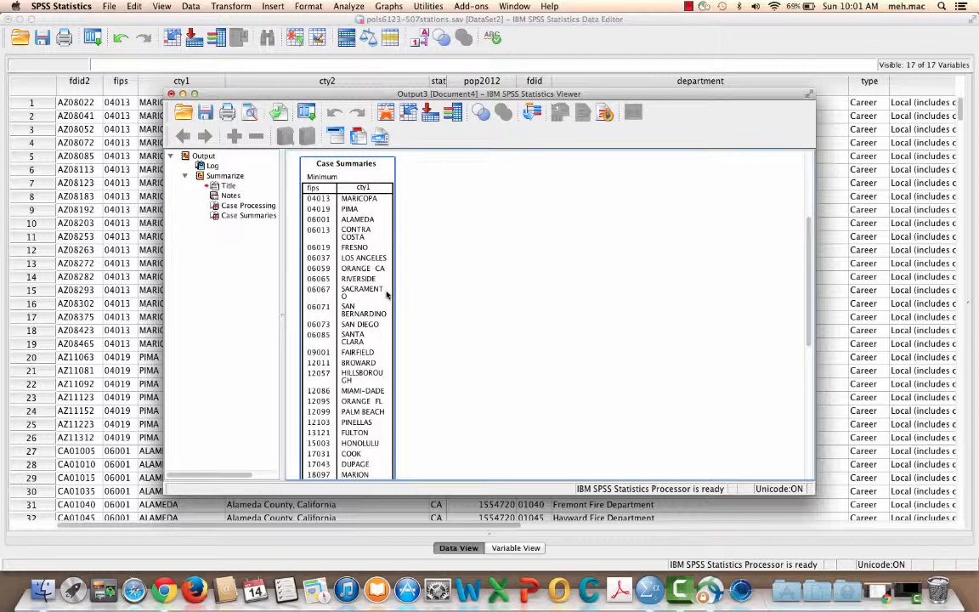
pyautogui.click(374, 178)
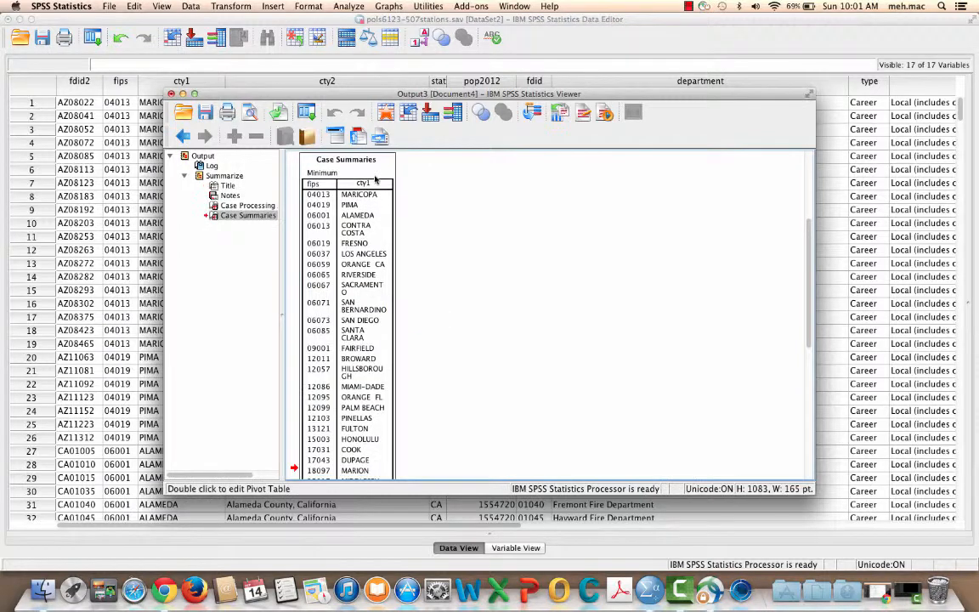
pyautogui.doubleClick(374, 177)
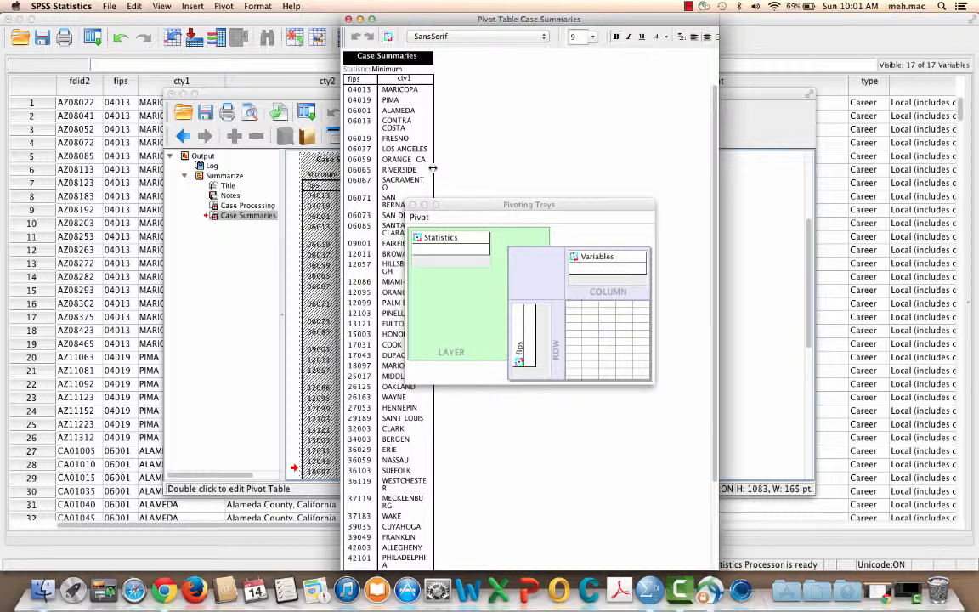
pyautogui.moveTo(433, 168); pyautogui.dragTo(462, 167)
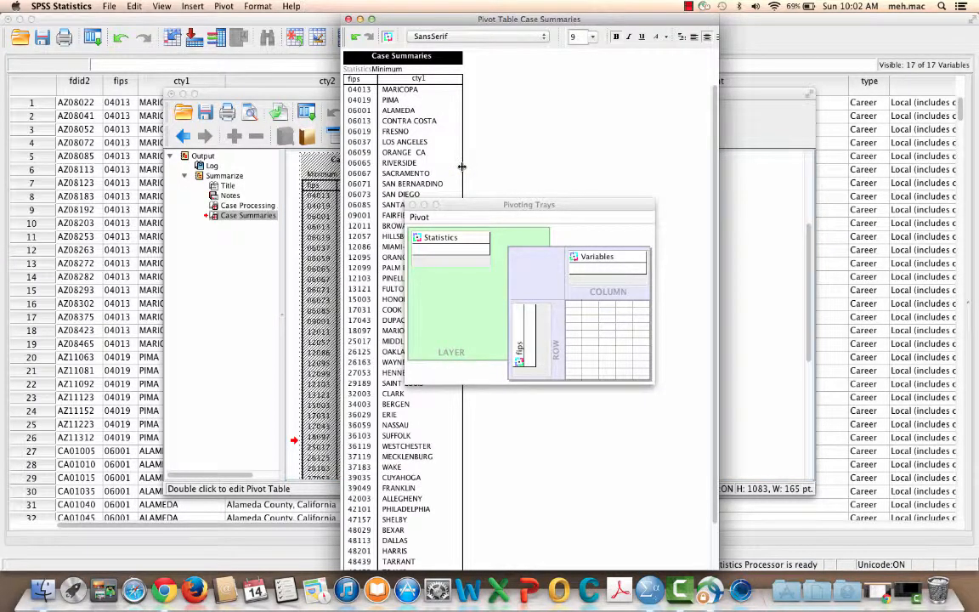
pyautogui.click(413, 205)
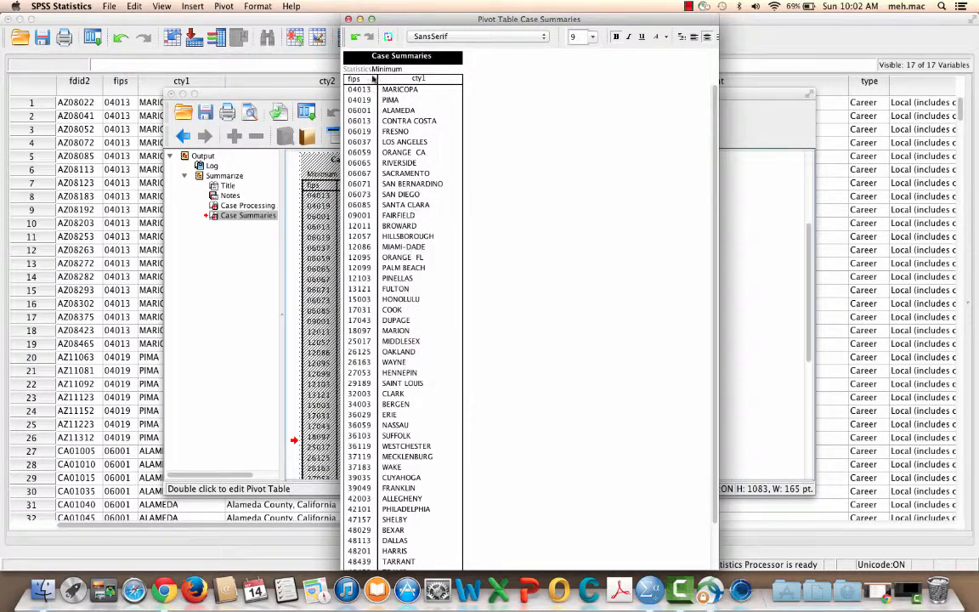
pyautogui.click(348, 18)
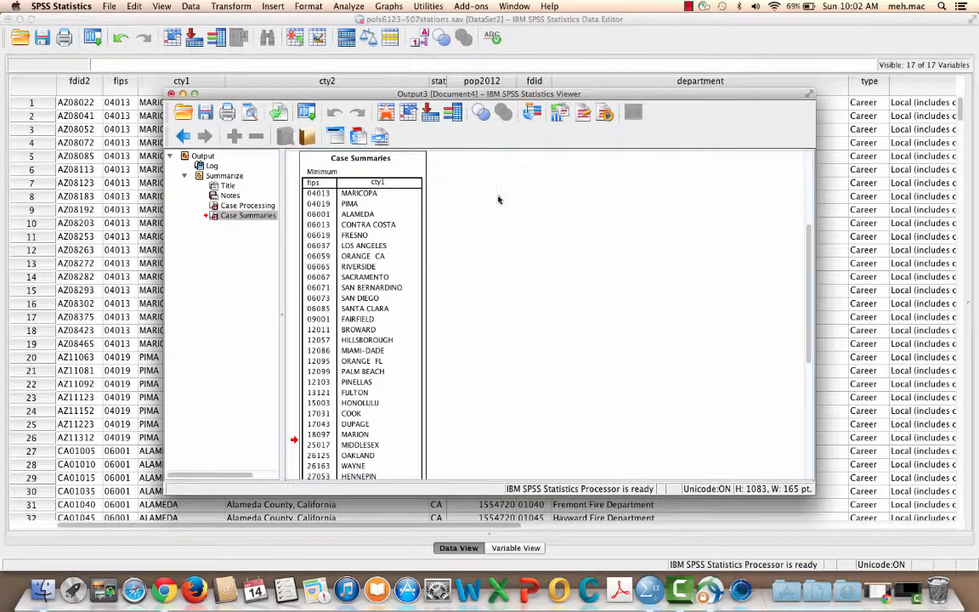
# Step: Examine the Case Summaries table's list of fips codes and county names from beginning to end
pyautogui.scroll(-8, 478, 240)
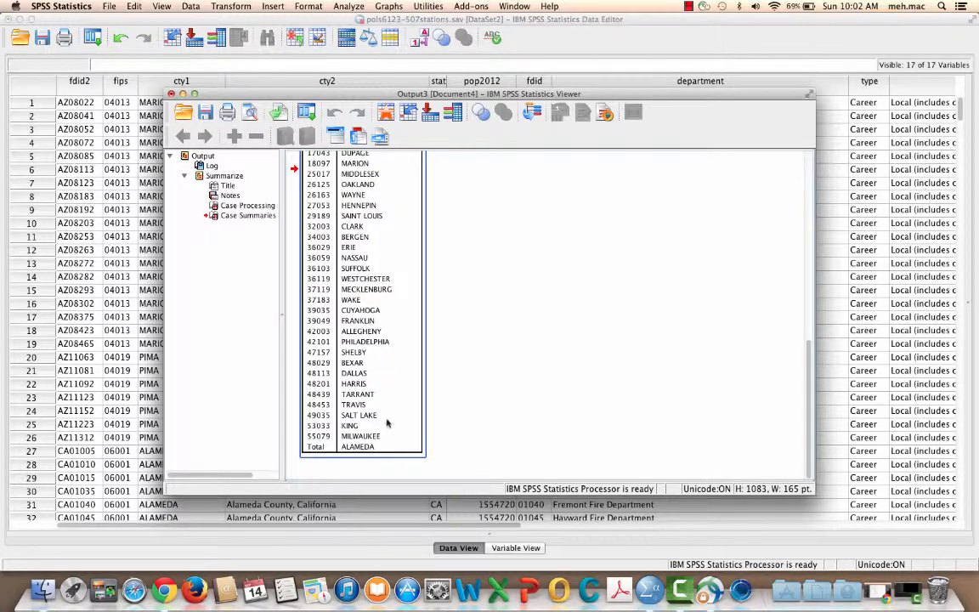
pyautogui.scroll(10, 367, 421)
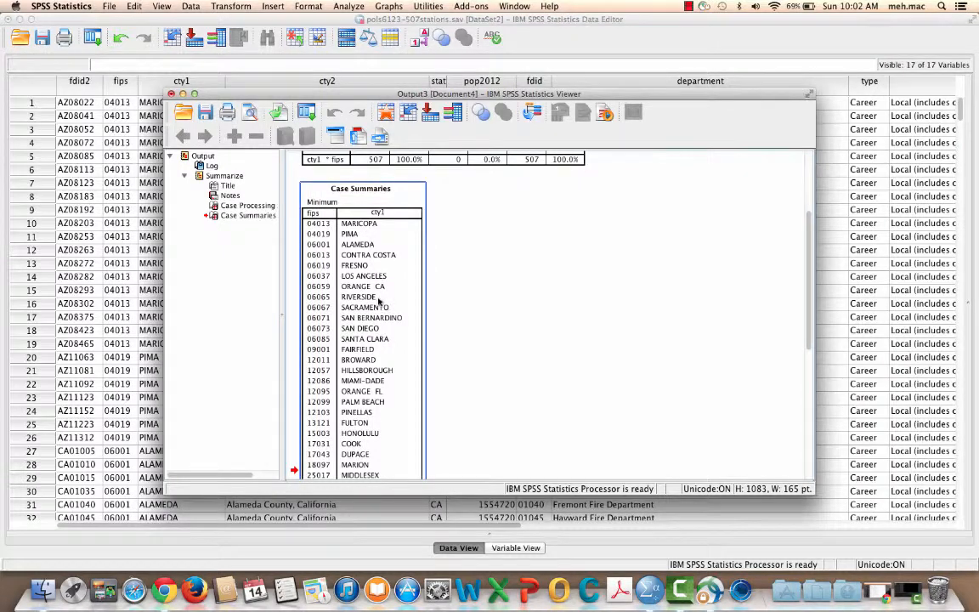
pyautogui.scroll(-5, 379, 301)
pyautogui.scroll(10, 379, 301)
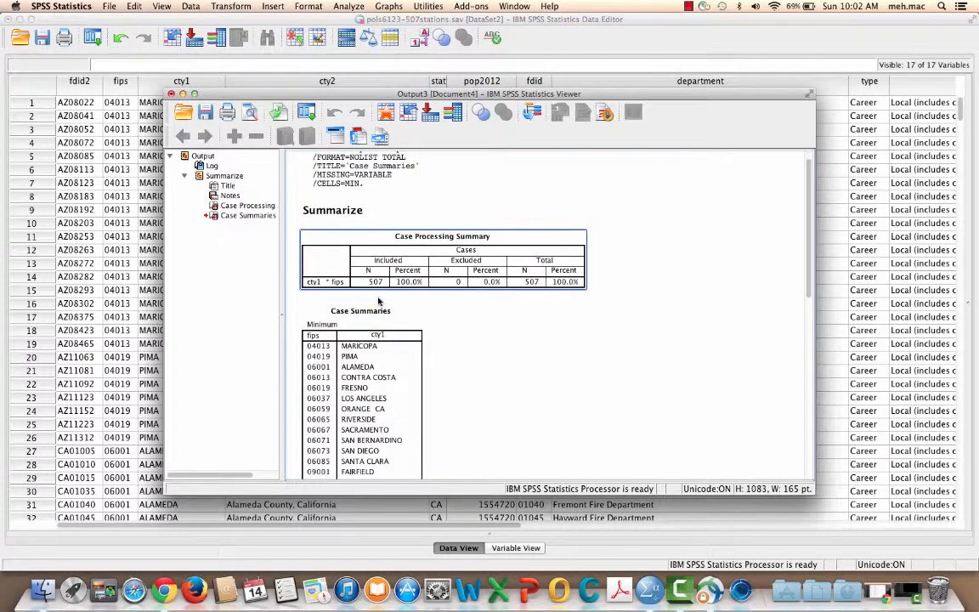
pyautogui.scroll(-2, 379, 301)
pyautogui.click(380, 301)
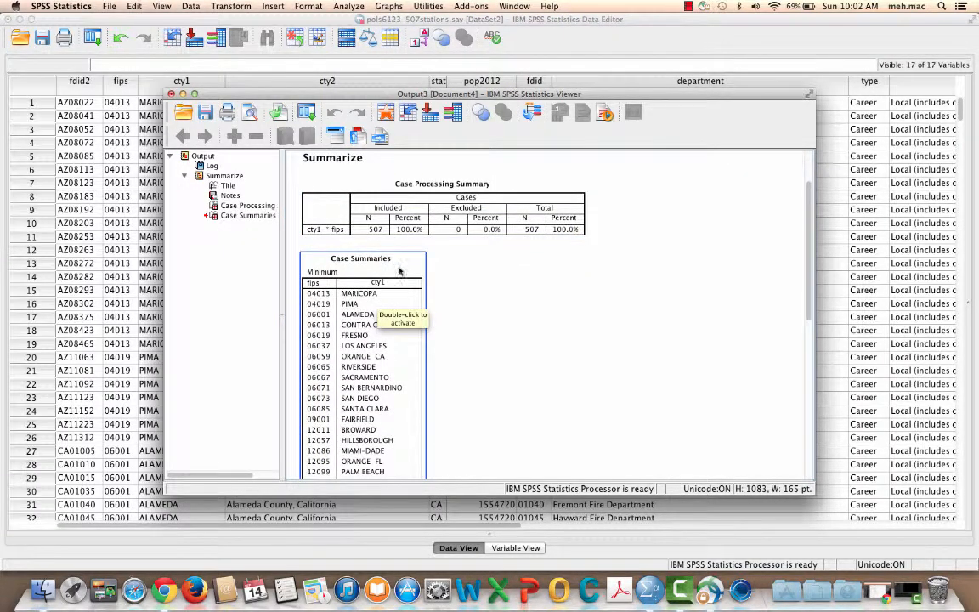
pyautogui.scroll(-4, 399, 270)
# Step: Export the selected Case Summaries table to the Desktop as an Excel 97-2004 workbook named pols6123-ctylevel
pyautogui.rightClick(400, 270)
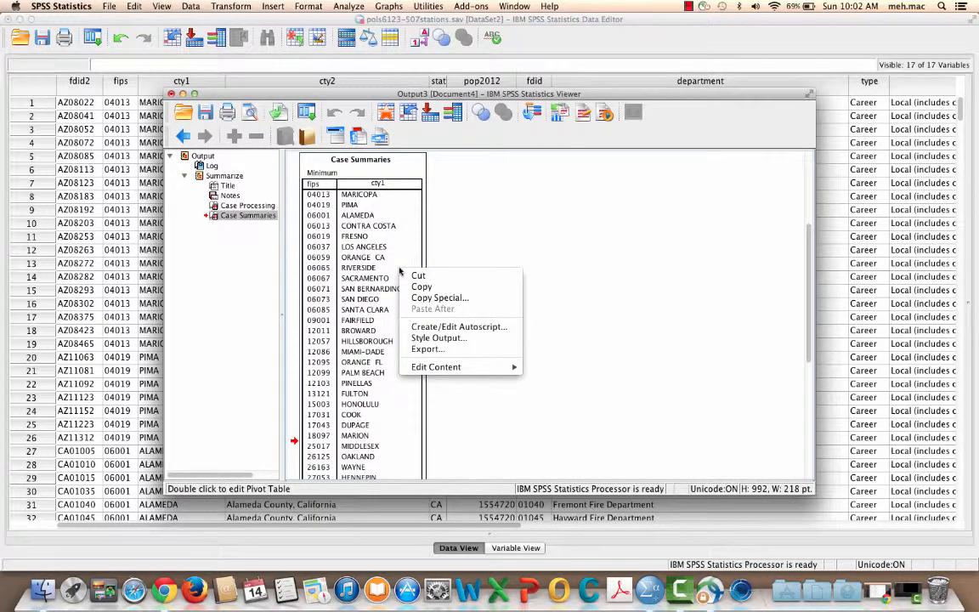
pyautogui.rightClick(396, 241)
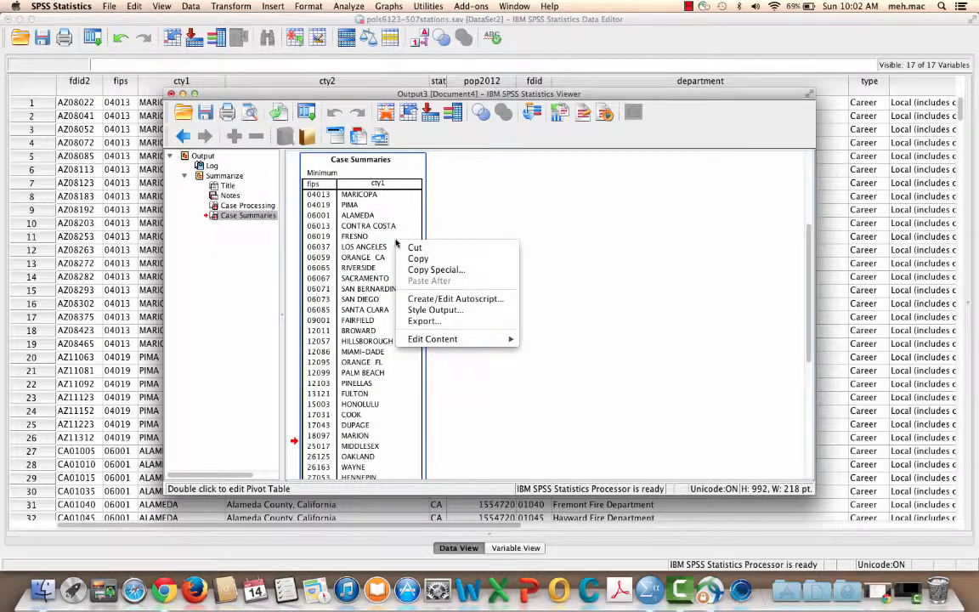
pyautogui.click(420, 321)
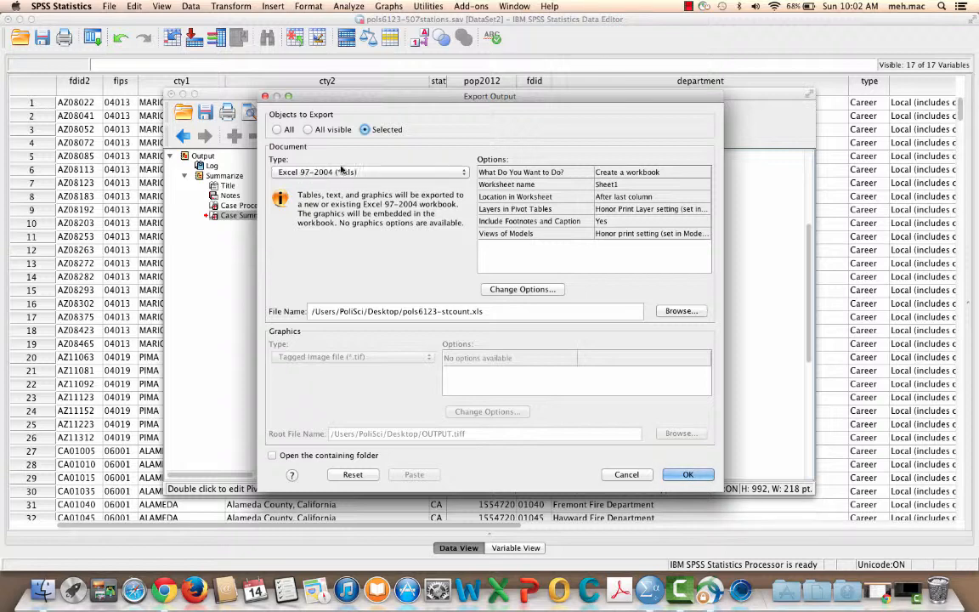
pyautogui.click(667, 312)
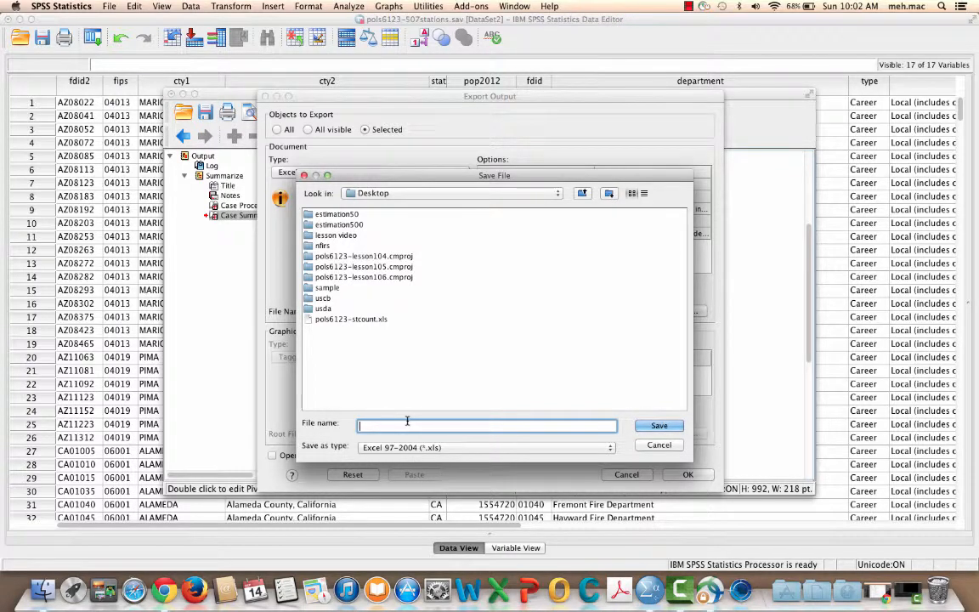
pyautogui.write('p')
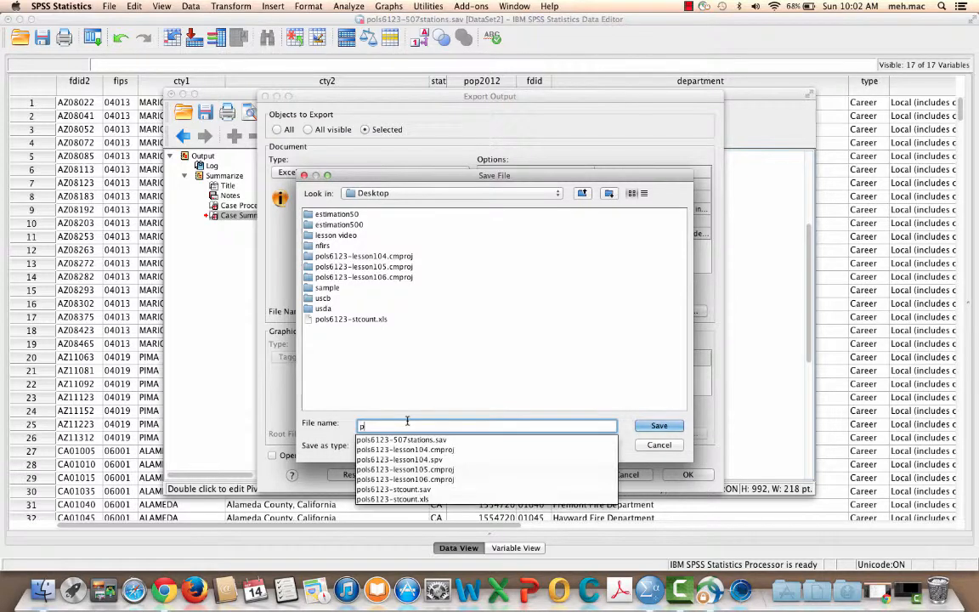
pyautogui.write('ols6123-cty')
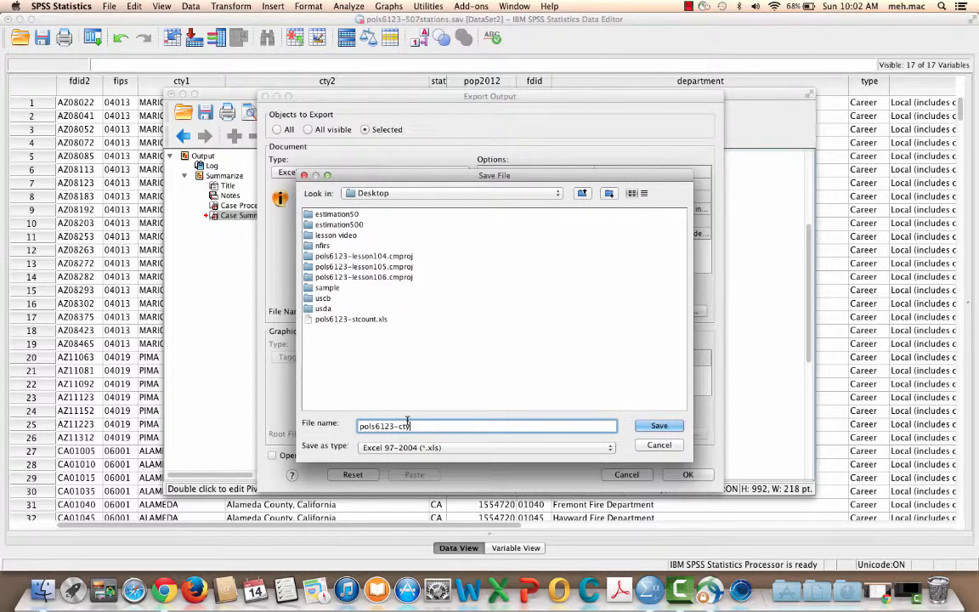
pyautogui.write('level')
pyautogui.click(660, 426)
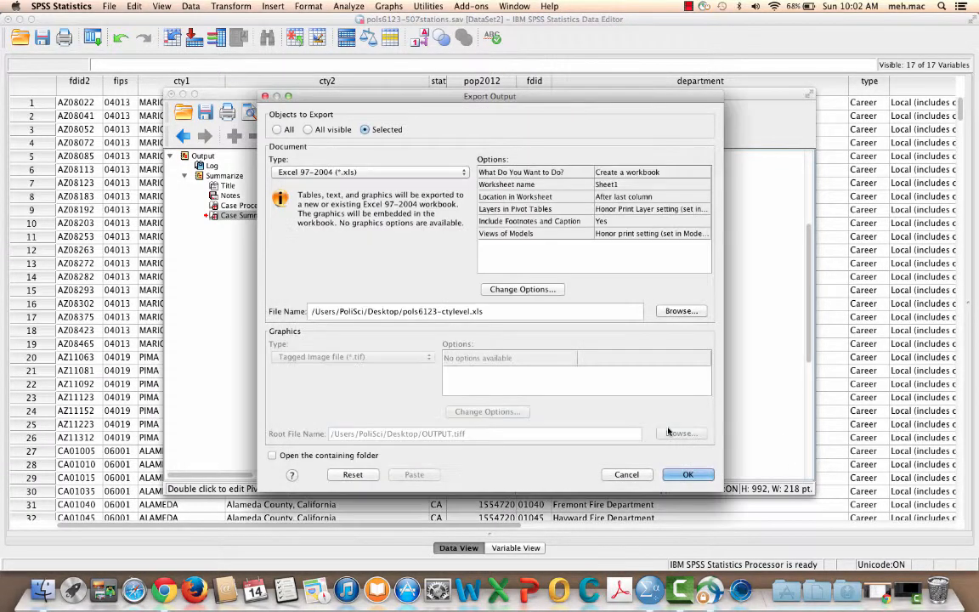
pyautogui.click(688, 476)
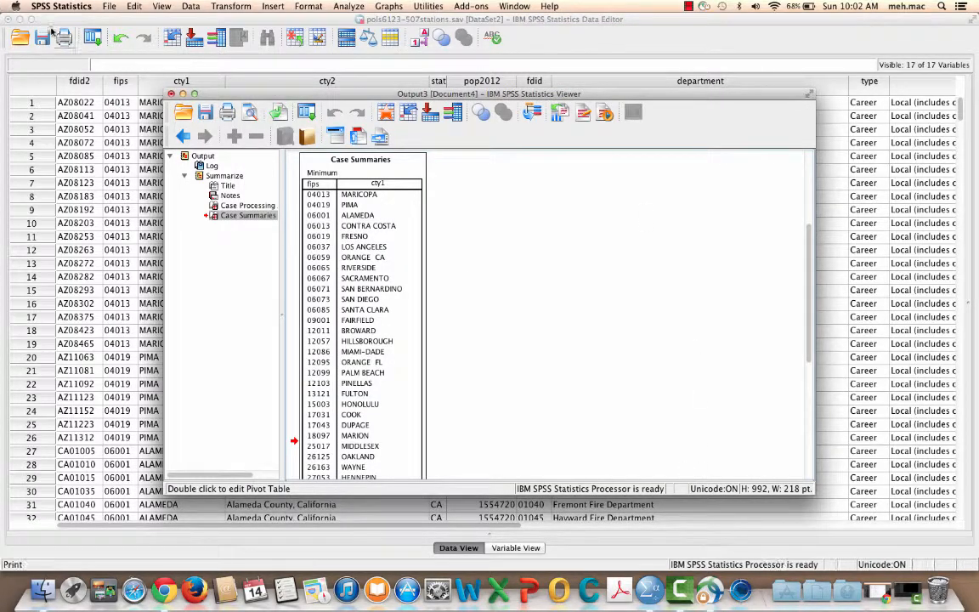
# Step: Minimize the SPSS output and data windows and move the lowest lesson project file on the desktop beside the other two
pyautogui.click(181, 94)
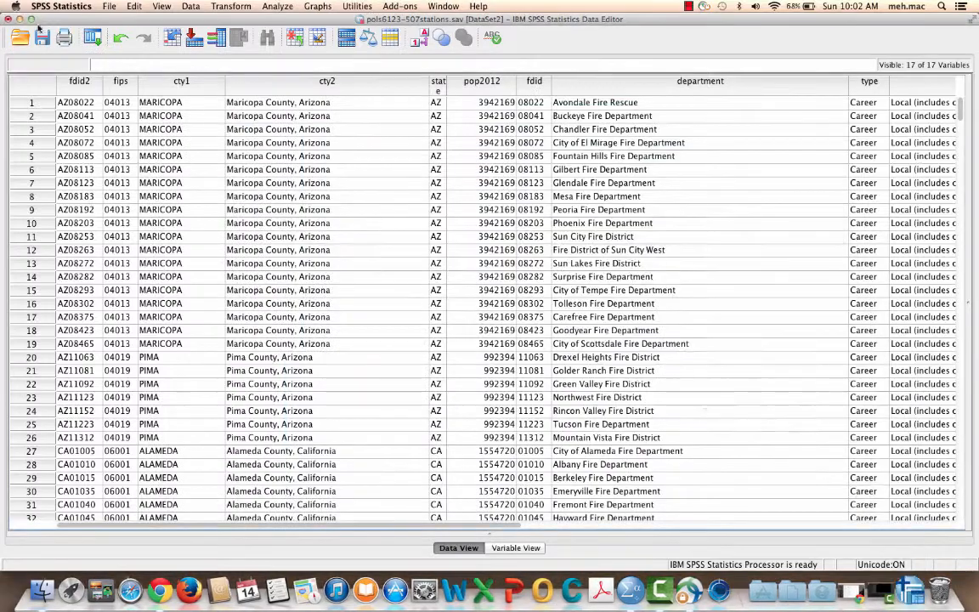
pyautogui.click(23, 22)
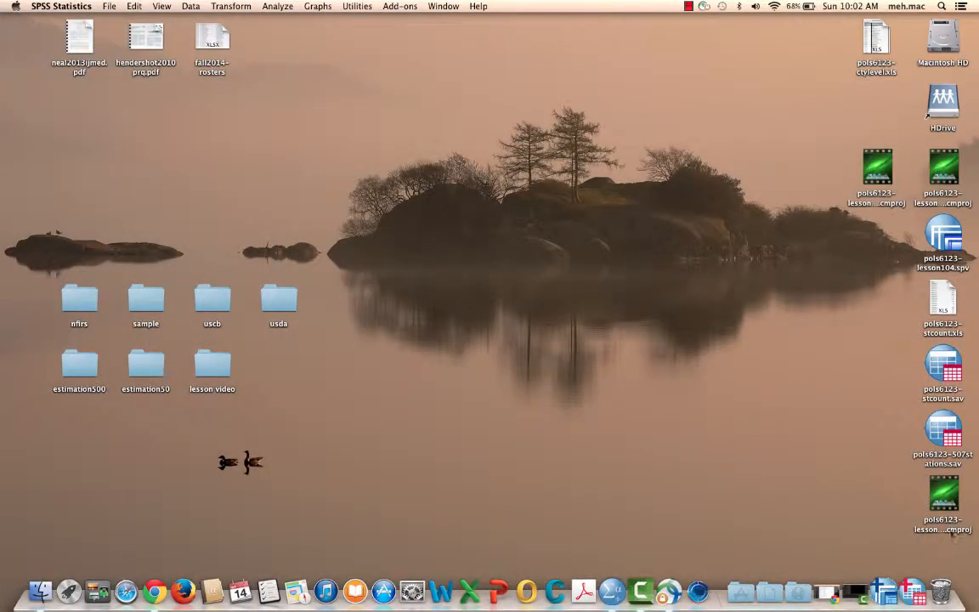
pyautogui.moveTo(944, 497); pyautogui.dragTo(809, 178)
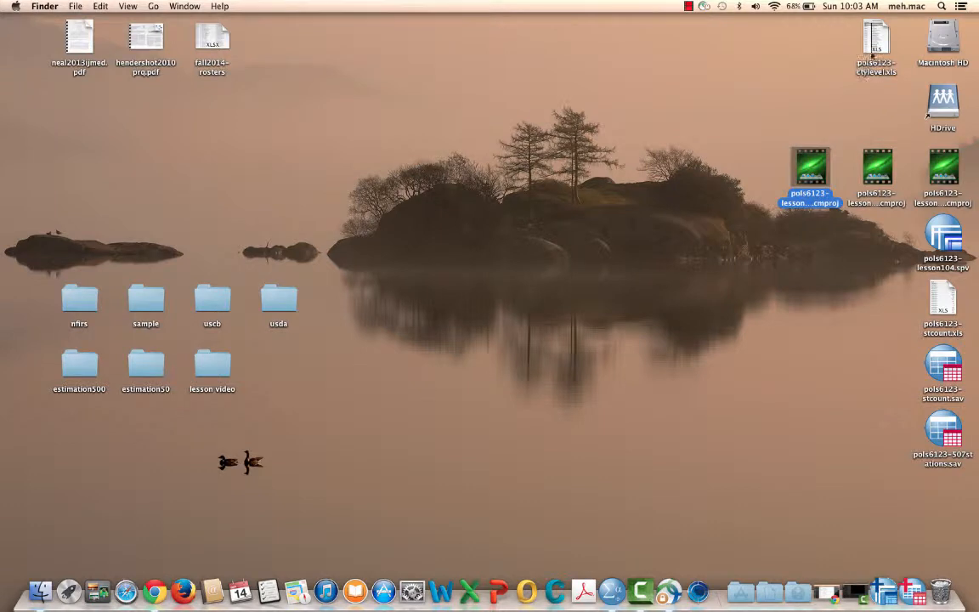
# Step: Open pols6123-ctylevel.xls from the desktop in Excel and delete the two rows above the fips and cty1 headings
pyautogui.click(879, 38)
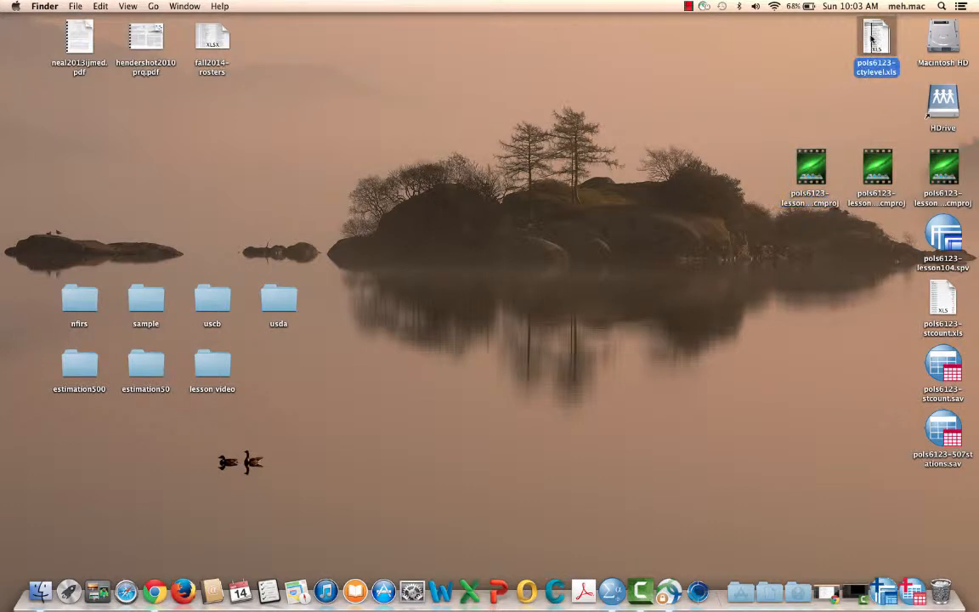
pyautogui.doubleClick(871, 38)
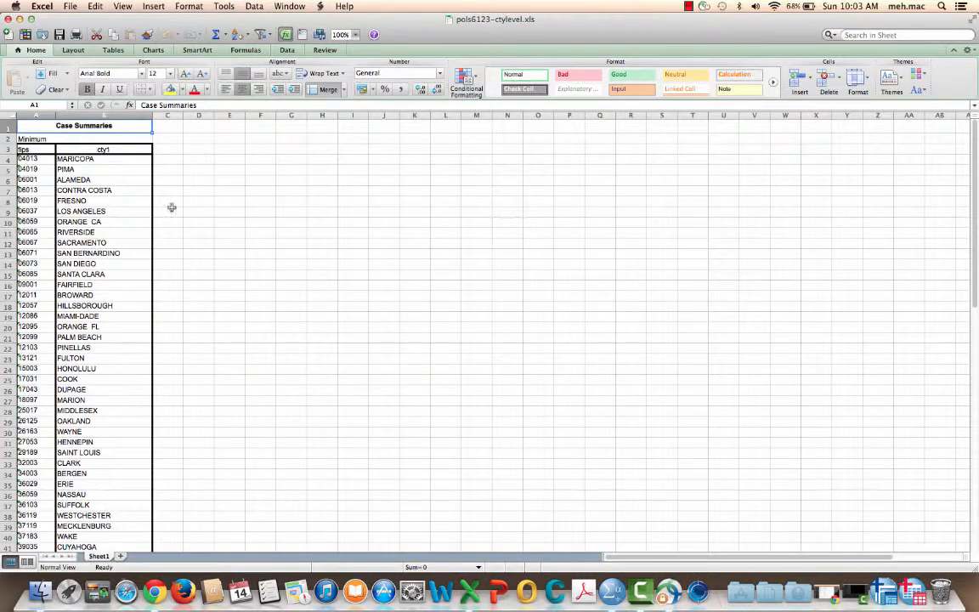
pyautogui.moveTo(6, 126); pyautogui.dragTo(6, 138)
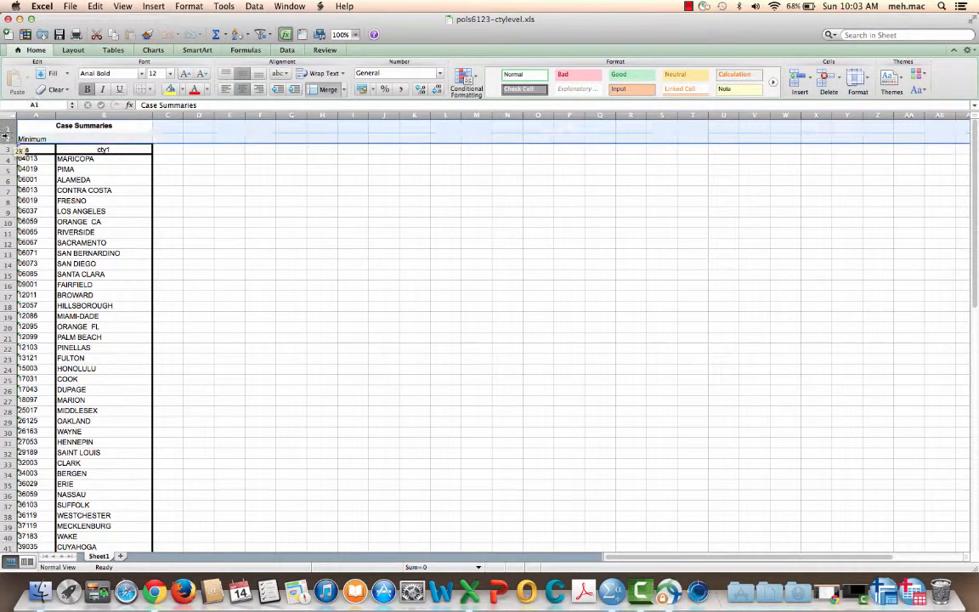
pyautogui.rightClick(212, 127)
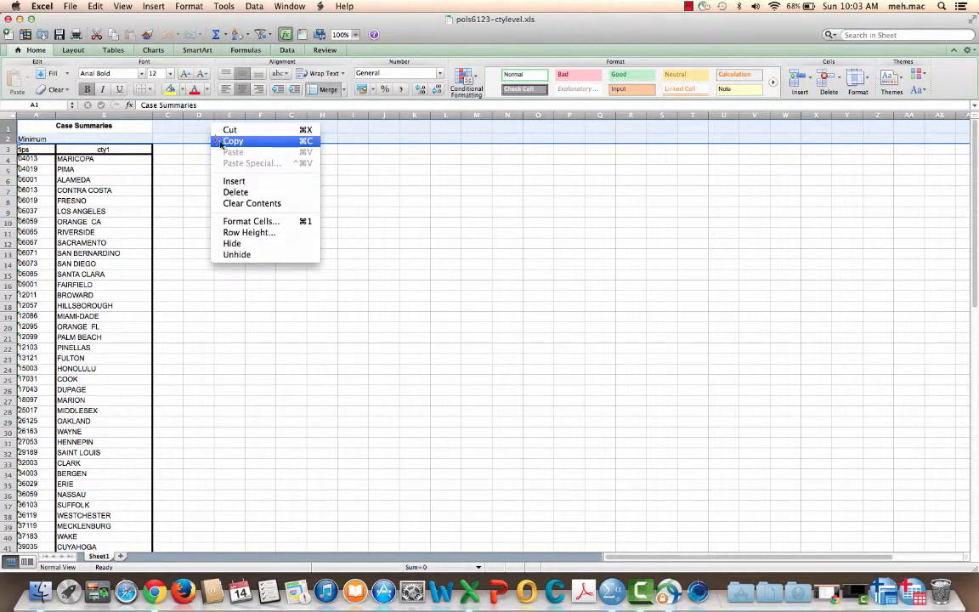
pyautogui.click(235, 192)
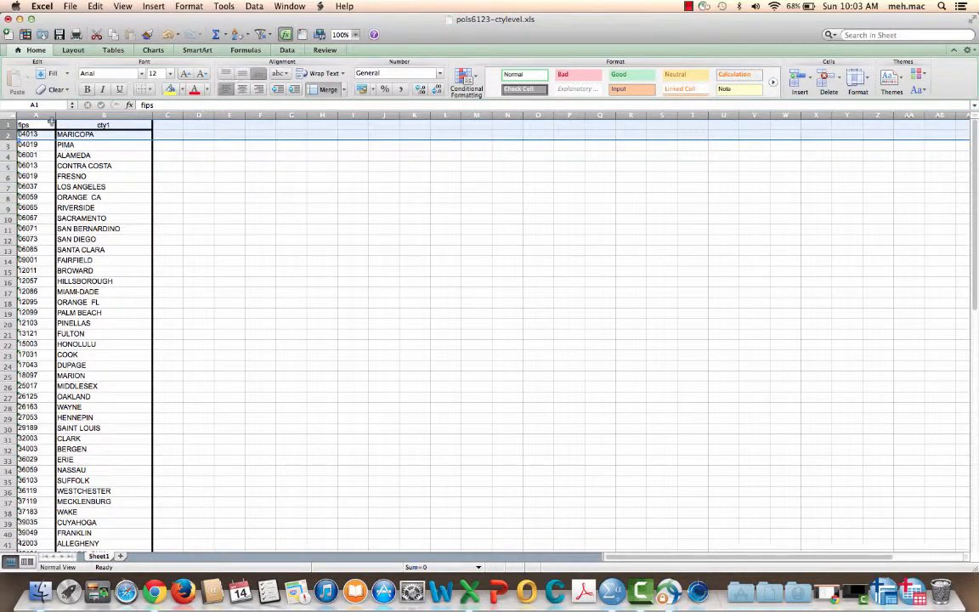
# Step: Remove all cell borders from the entire worksheet
pyautogui.click(9, 115)
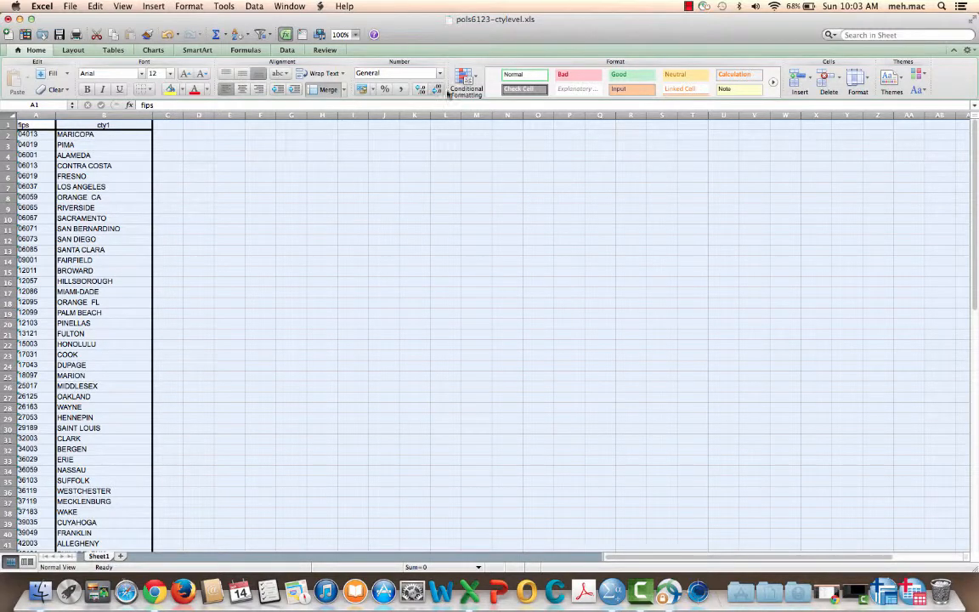
pyautogui.click(152, 91)
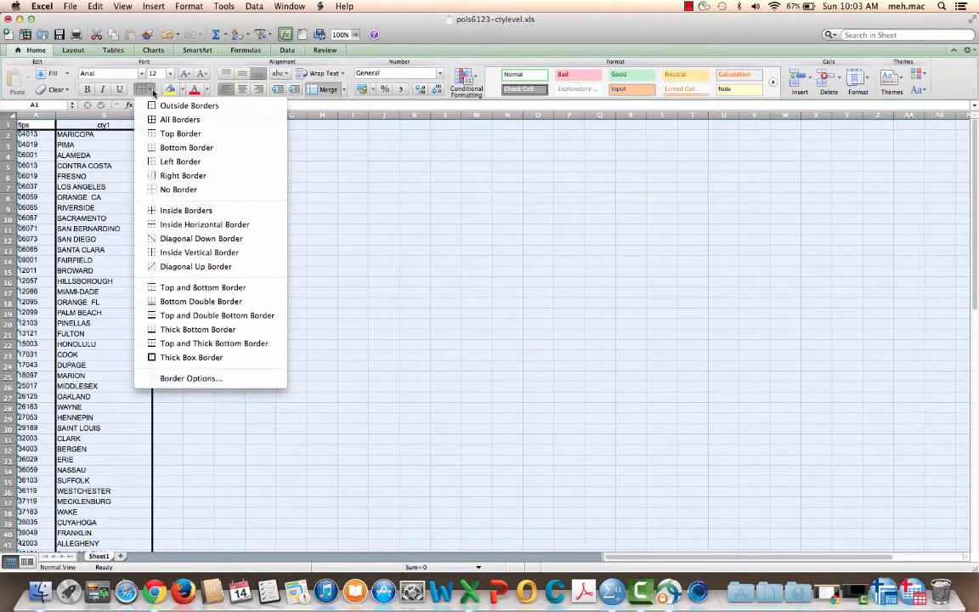
pyautogui.click(192, 190)
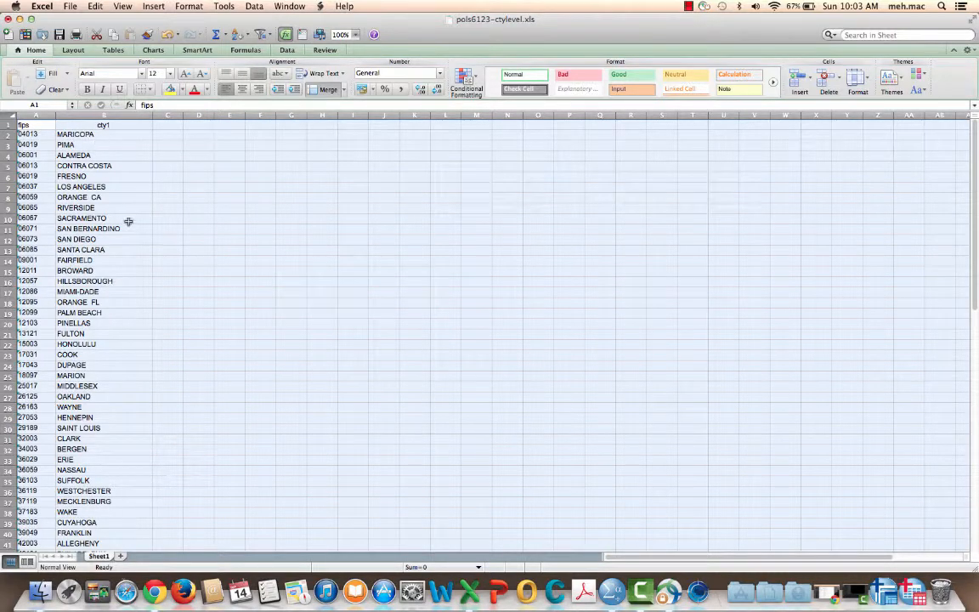
# Step: Delete the Total row at the end of the county list
pyautogui.scroll(-10, 127, 219)
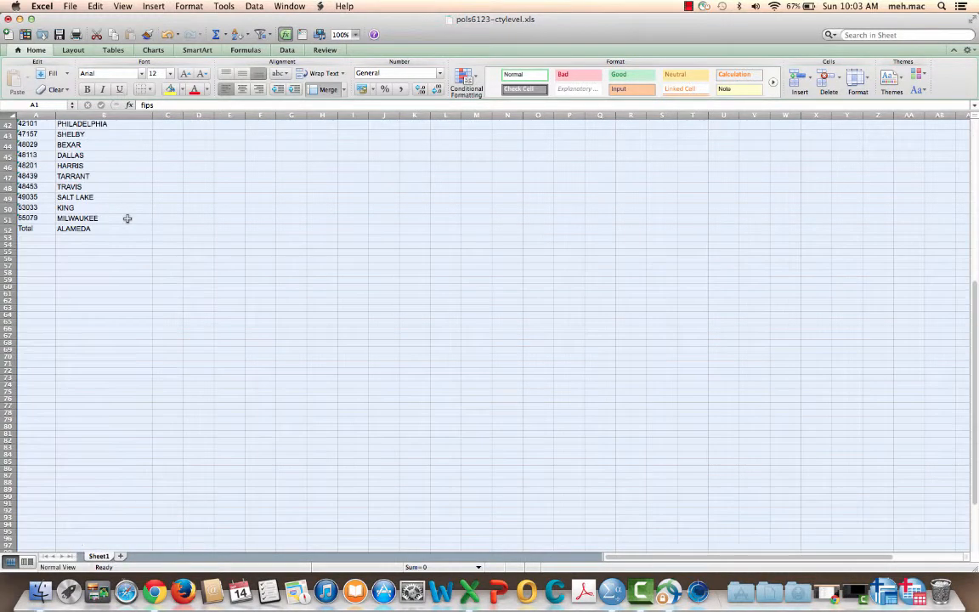
pyautogui.click(7, 229)
pyautogui.rightClick(58, 229)
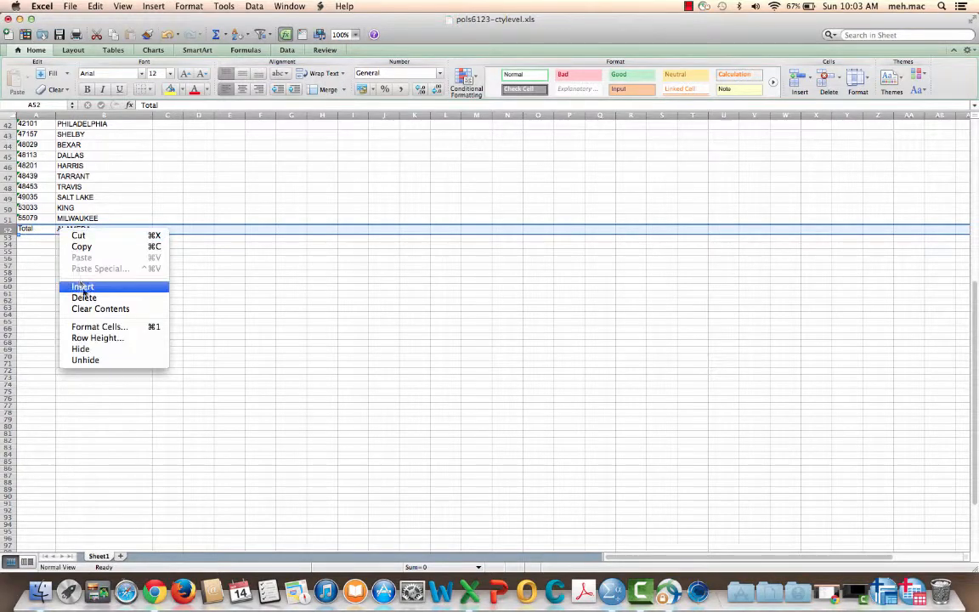
pyautogui.press('Escape')
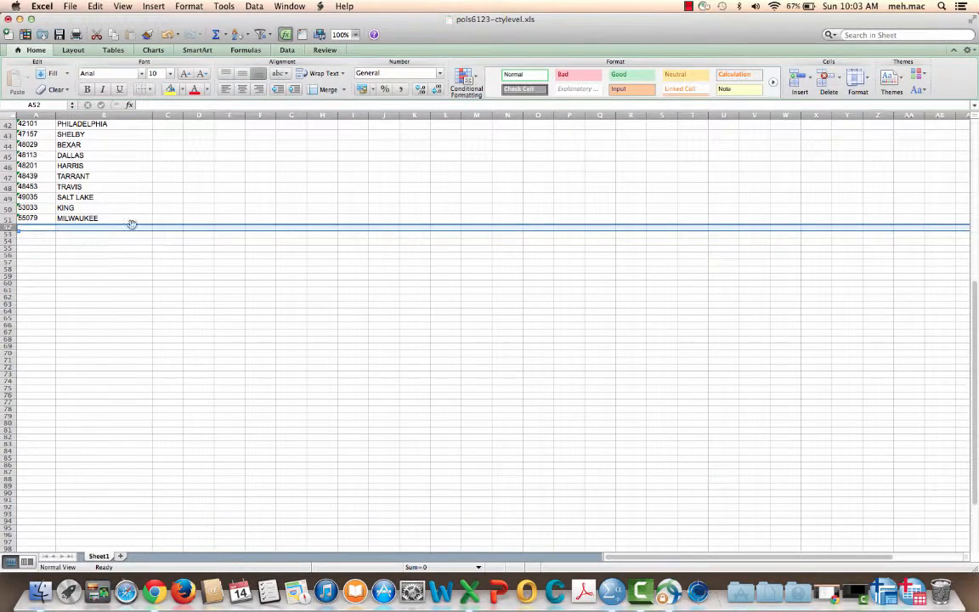
# Step: Format the whole fips column as Text
pyautogui.scroll(10, 155, 220)
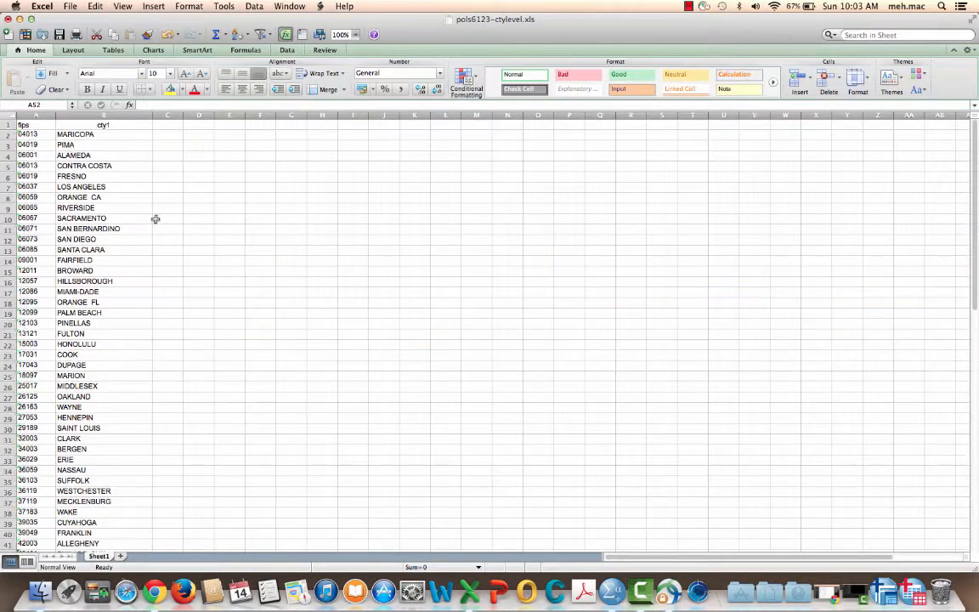
pyautogui.click(32, 124)
pyautogui.click(35, 115)
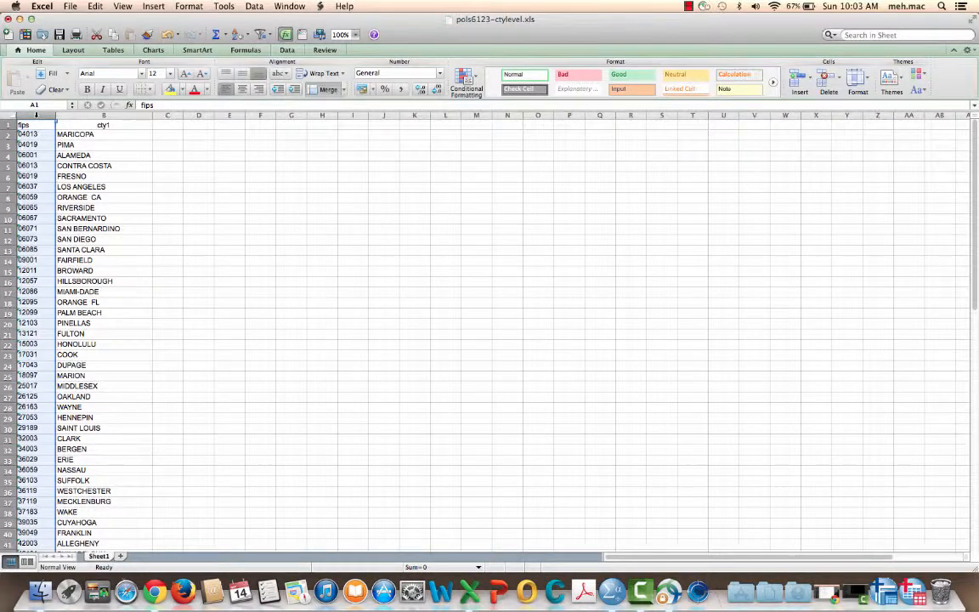
pyautogui.rightClick(34, 115)
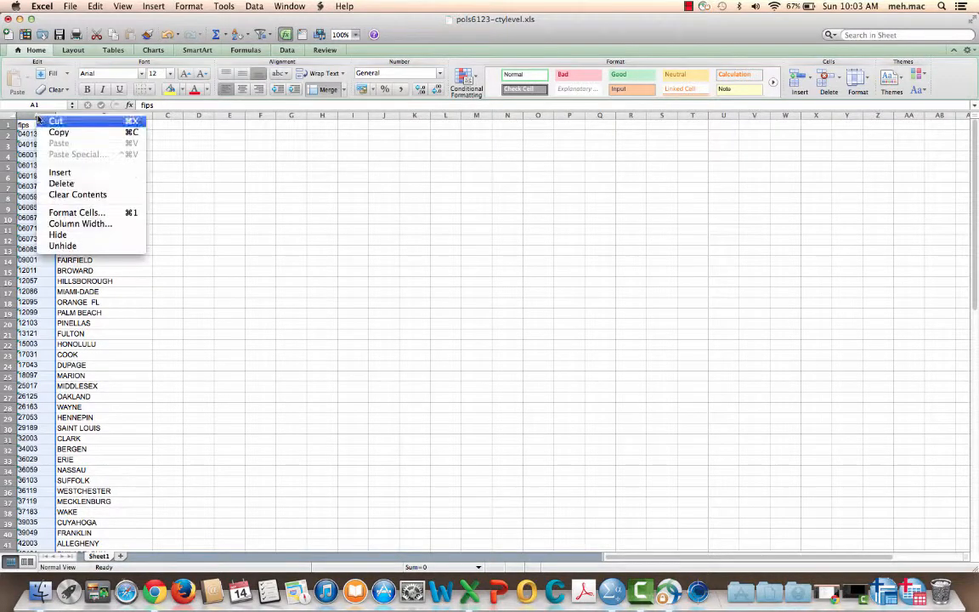
pyautogui.click(85, 212)
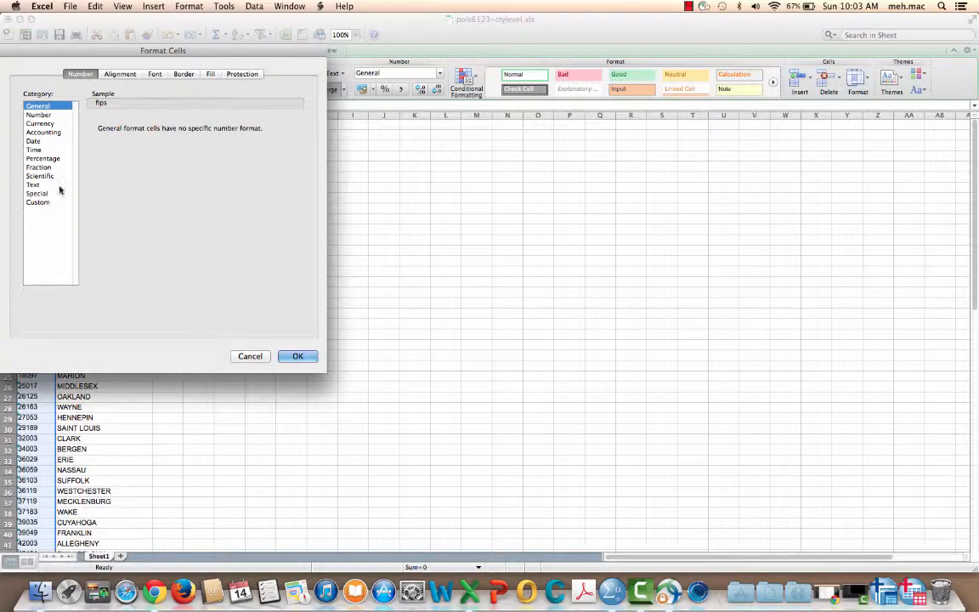
pyautogui.click(34, 185)
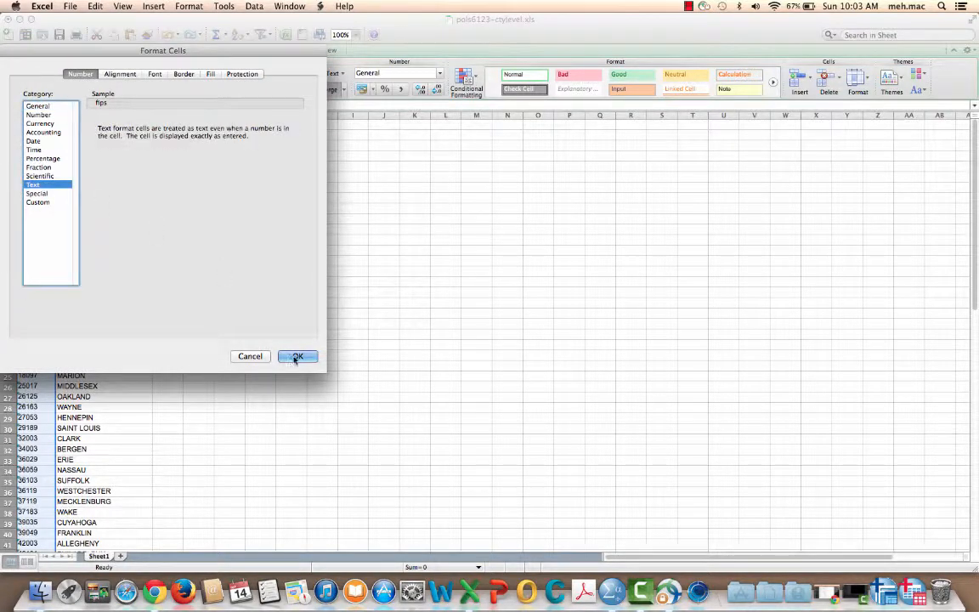
pyautogui.click(296, 356)
# Step: Format the whole cty1 column as Text
pyautogui.click(95, 115)
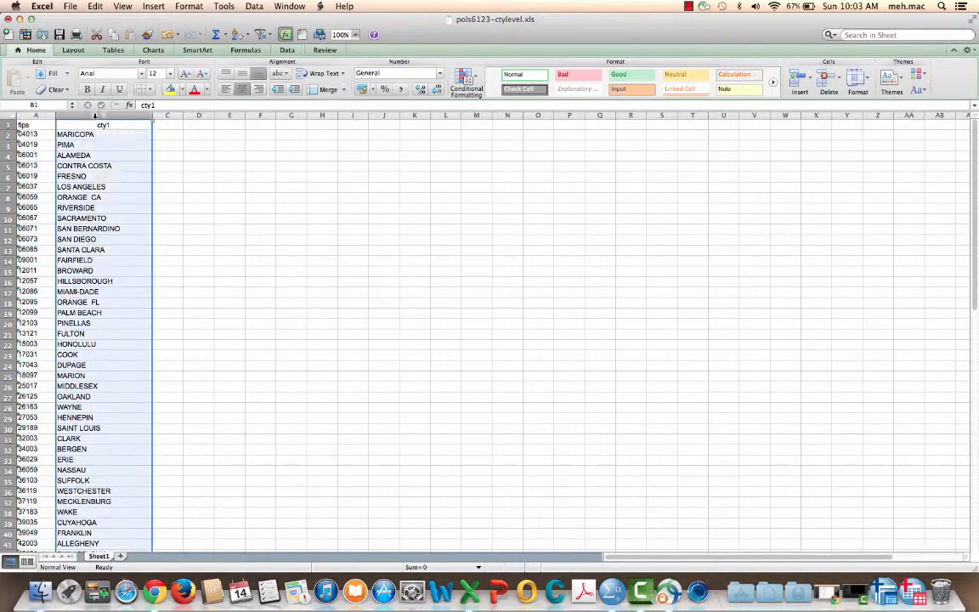
pyautogui.rightClick(95, 116)
pyautogui.click(164, 213)
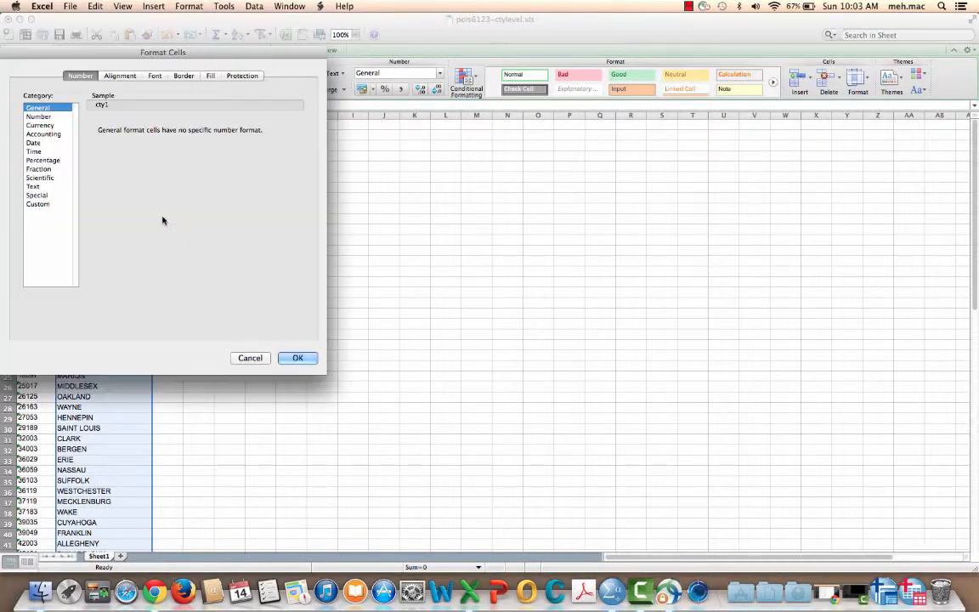
pyautogui.click(34, 186)
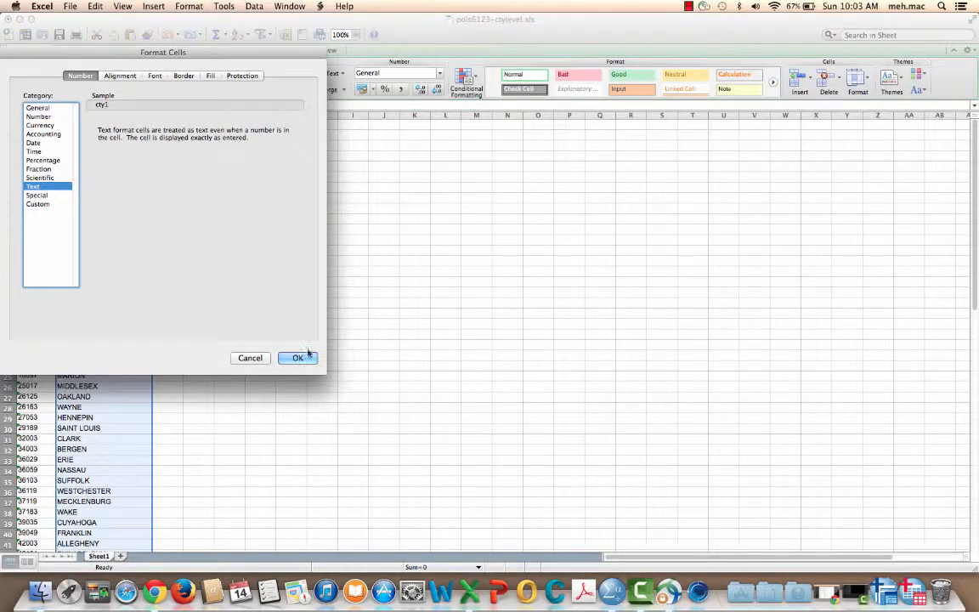
pyautogui.click(297, 357)
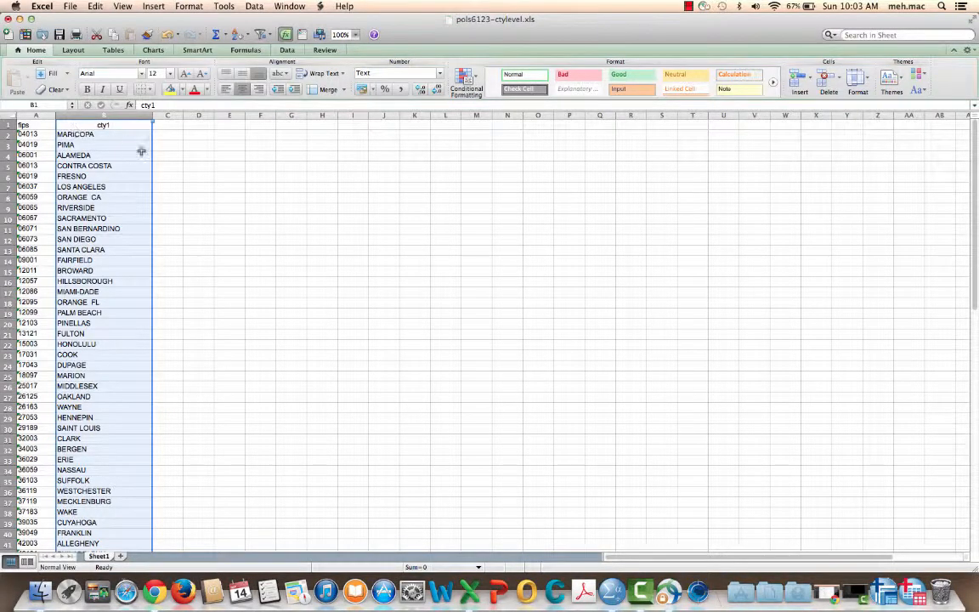
# Step: Left-align the heading row and check the county list down to its last row
pyautogui.click(237, 165)
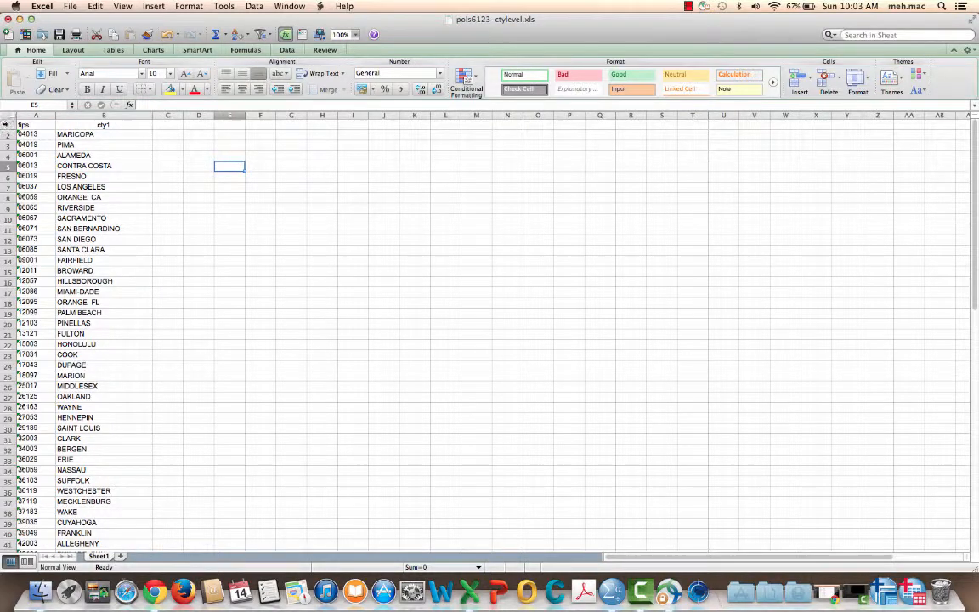
pyautogui.click(6, 125)
pyautogui.click(226, 90)
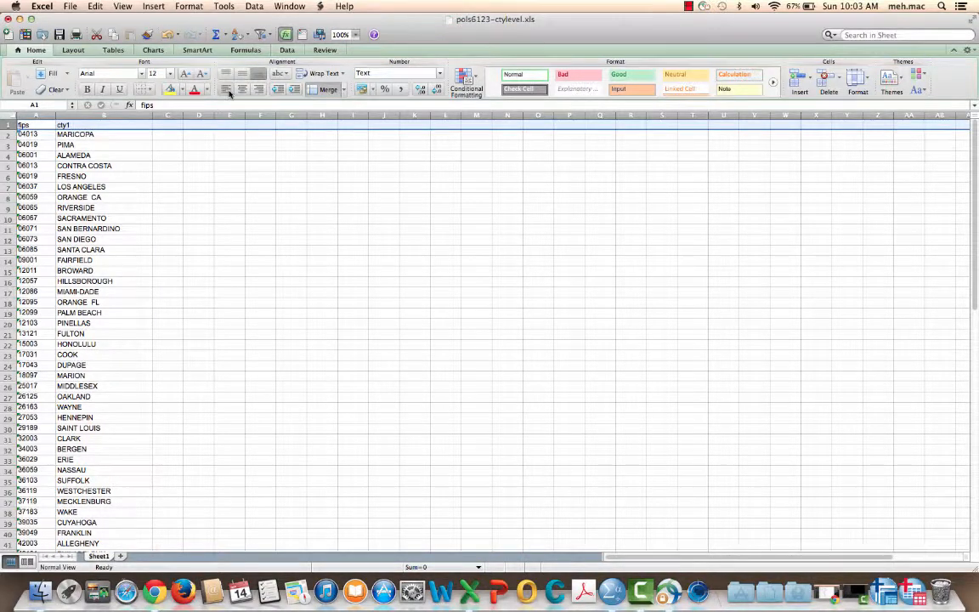
pyautogui.click(166, 271)
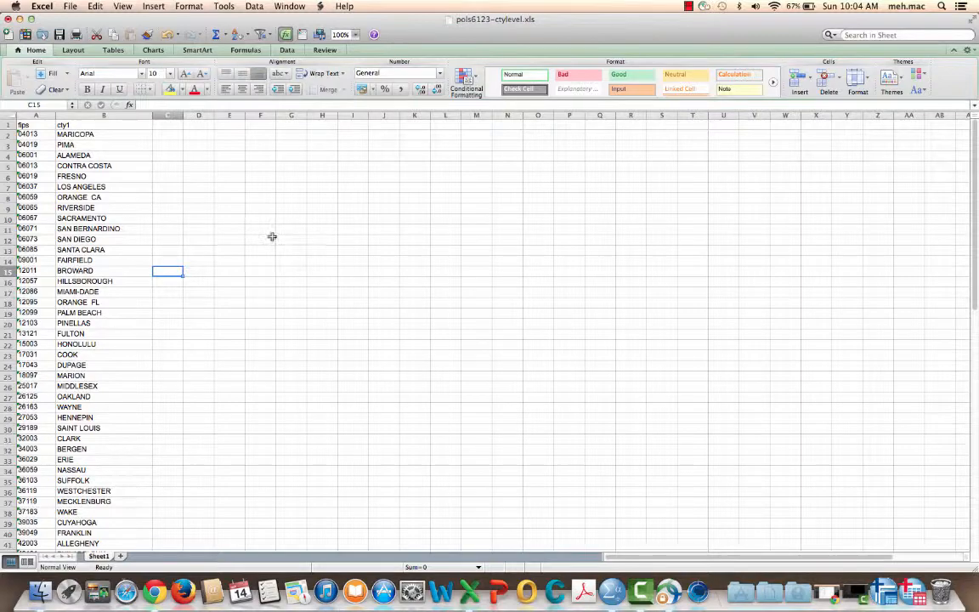
pyautogui.scroll(-15, 200, 301)
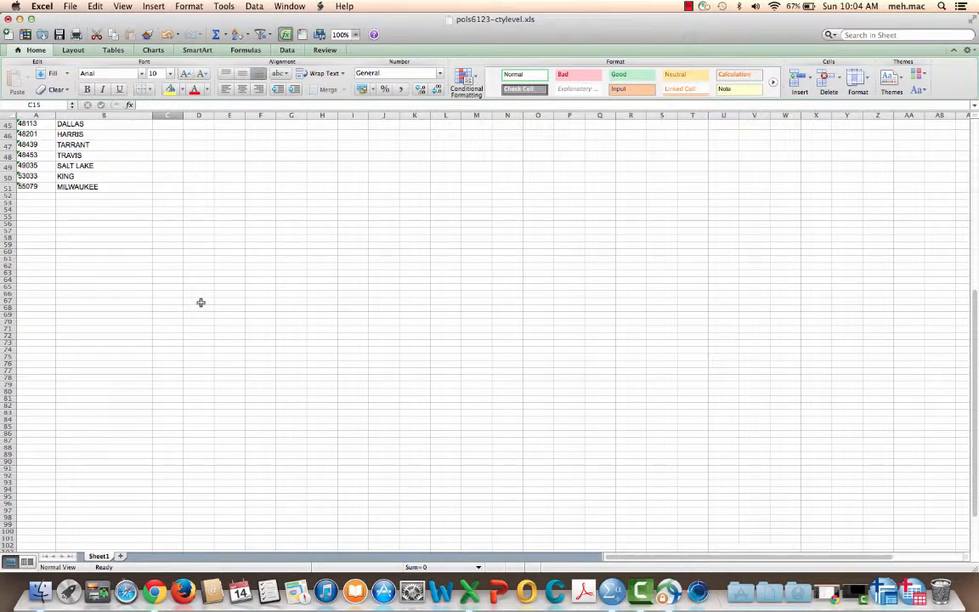
# Step: Close the pols6123-ctylevel.xls workbook and switch to the pols6123-507stations.sav data in SPSS Statistics
pyautogui.scroll(15, 169, 220)
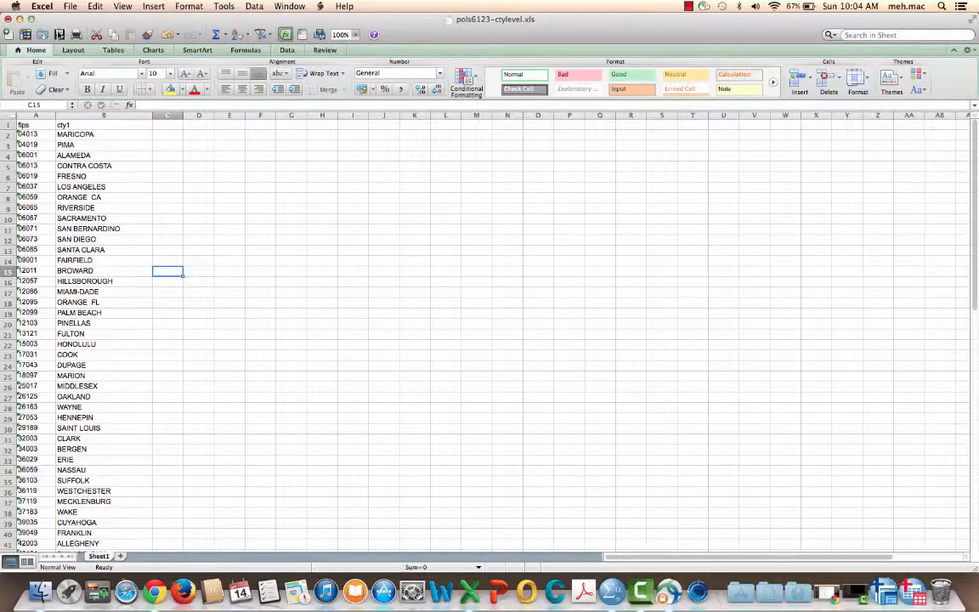
pyautogui.click(8, 17)
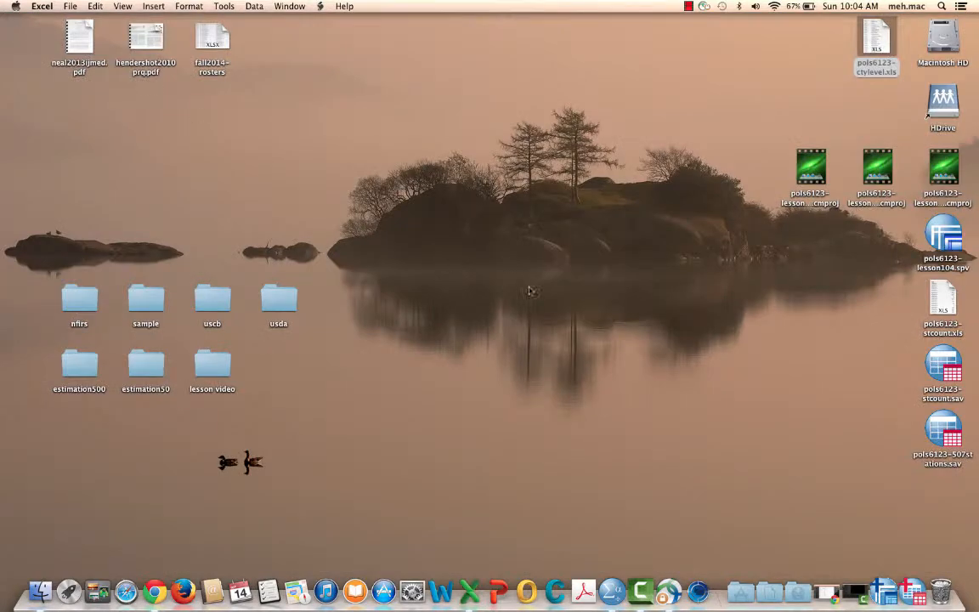
pyautogui.click(481, 262)
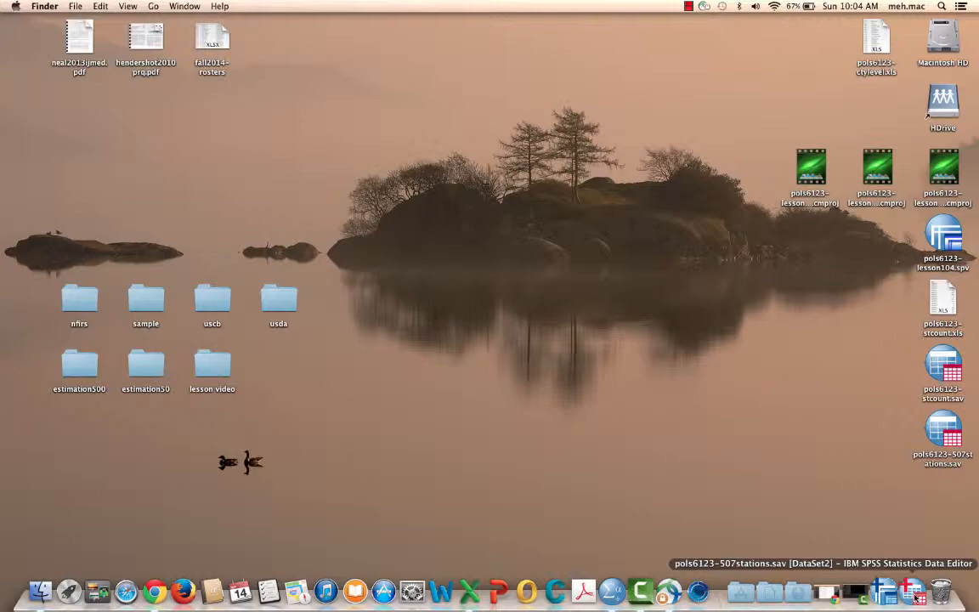
pyautogui.click(913, 591)
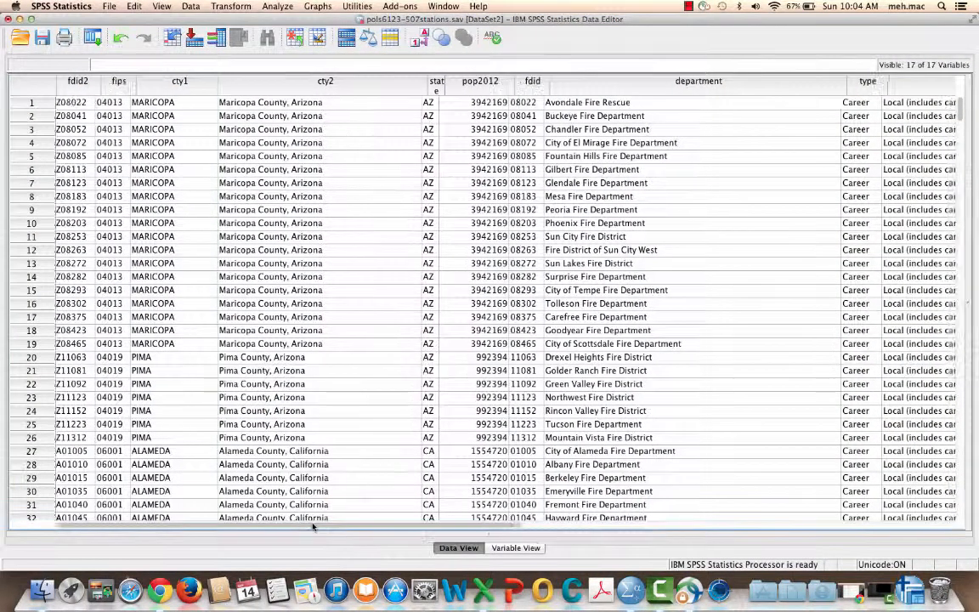
# Step: Start a new Case Summaries report with its previous settings reset and the display of individual cases turned off
pyautogui.moveTo(309, 527); pyautogui.dragTo(788, 527)
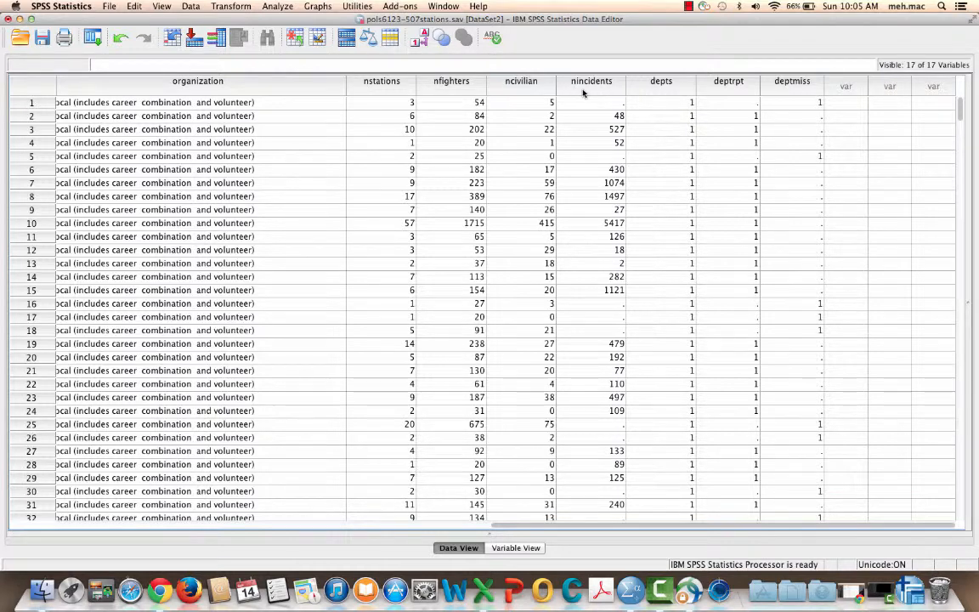
pyautogui.click(287, 10)
pyautogui.moveTo(374, 20)
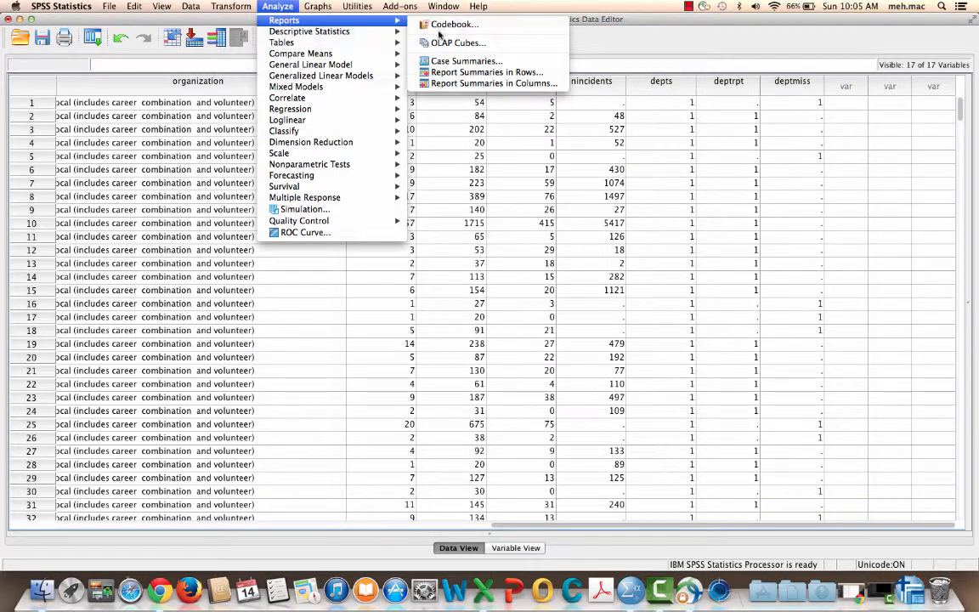
pyautogui.click(451, 61)
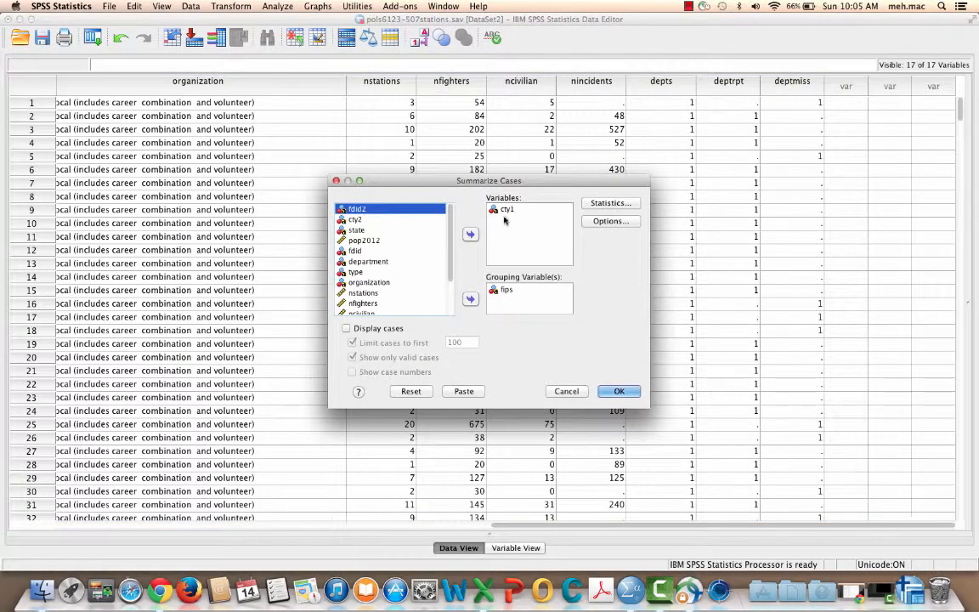
pyautogui.click(411, 391)
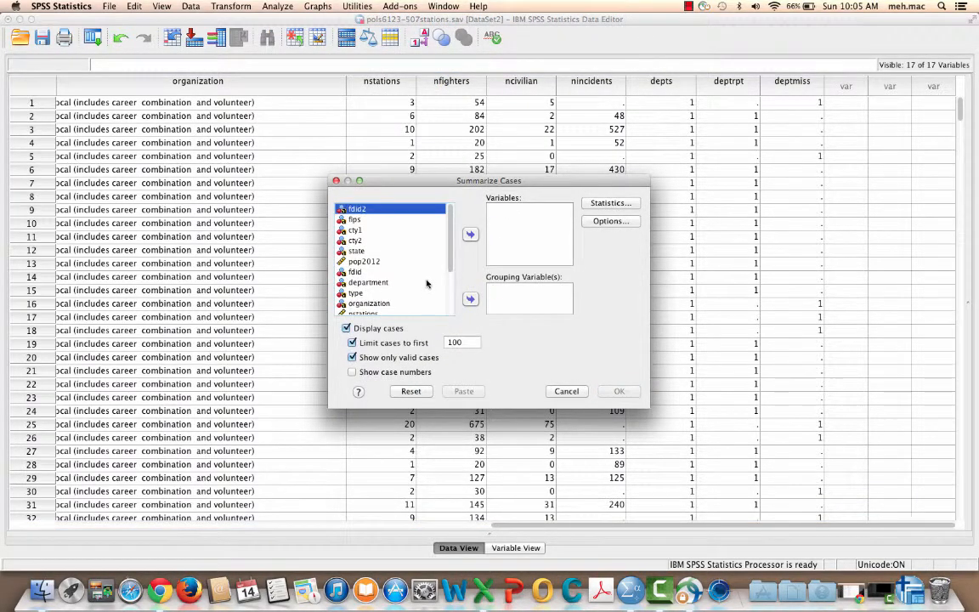
pyautogui.scroll(-3, 451, 233)
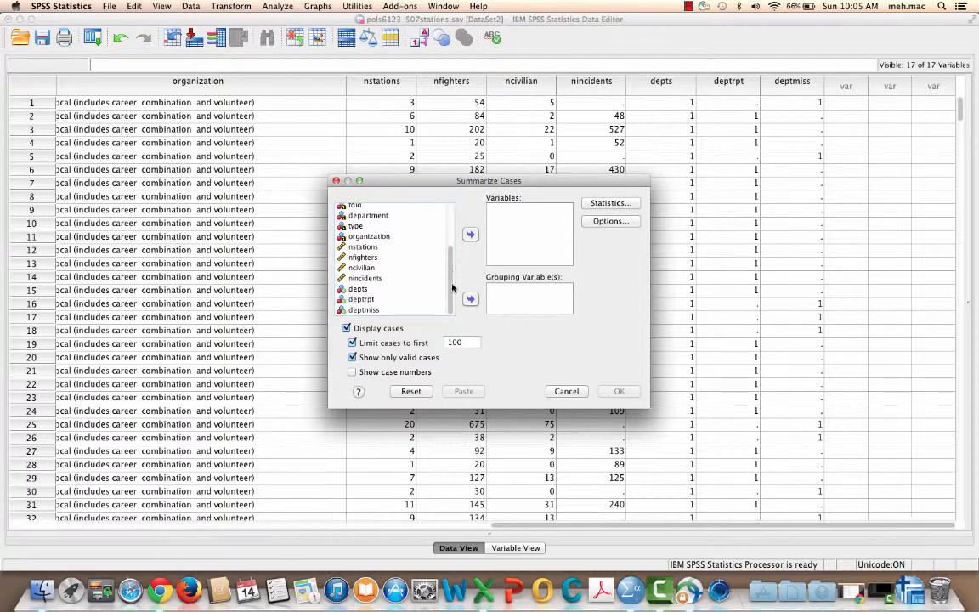
pyautogui.click(346, 328)
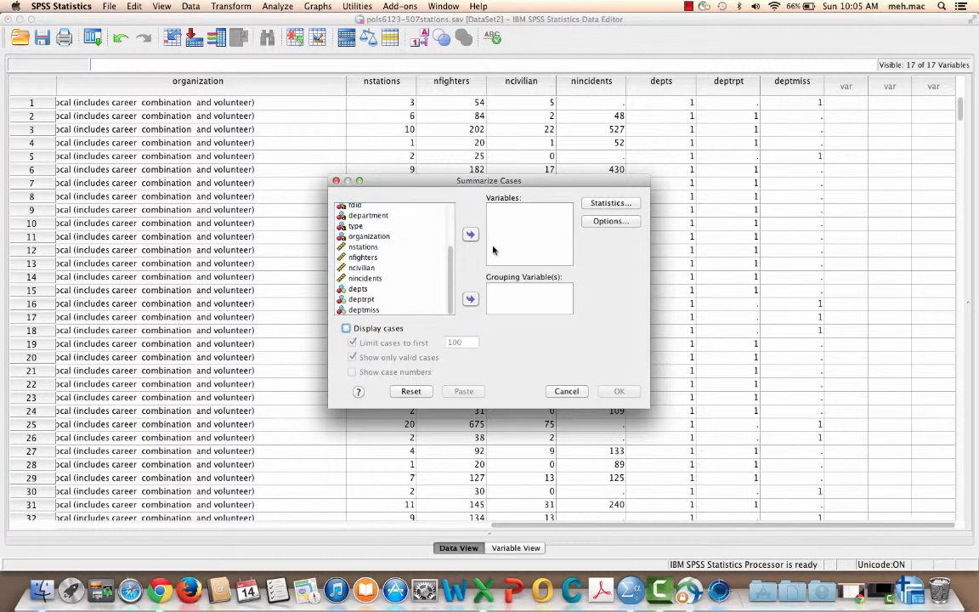
# Step: Add nincidents and nstations, in that order, as the variables to summarize
pyautogui.click(366, 278)
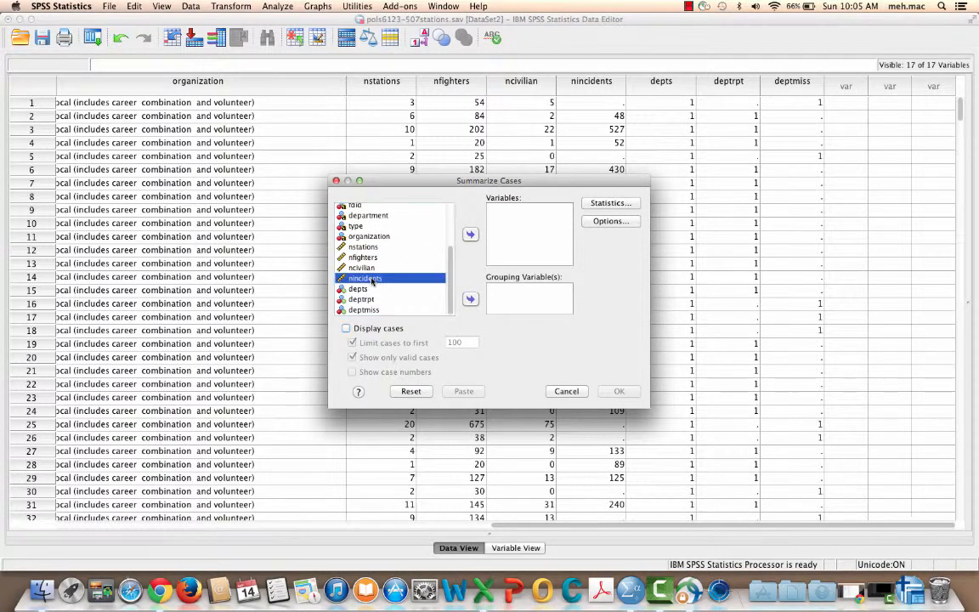
pyautogui.click(471, 234)
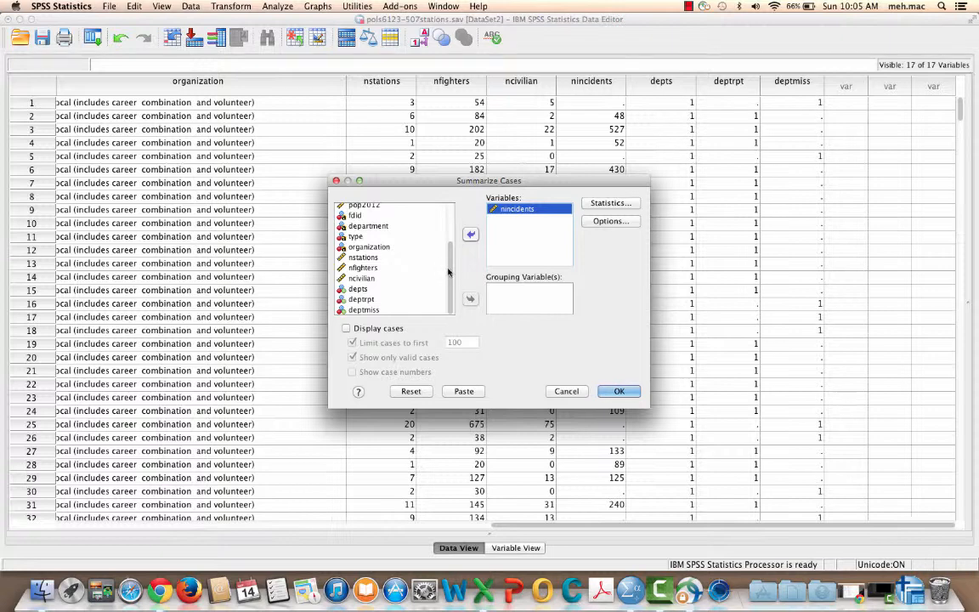
pyautogui.click(365, 256)
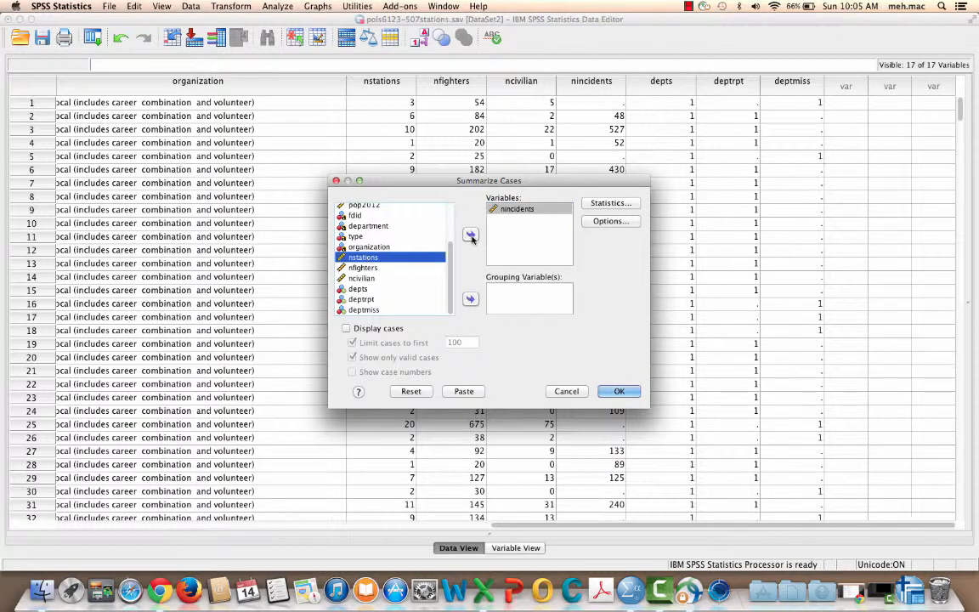
pyautogui.click(470, 234)
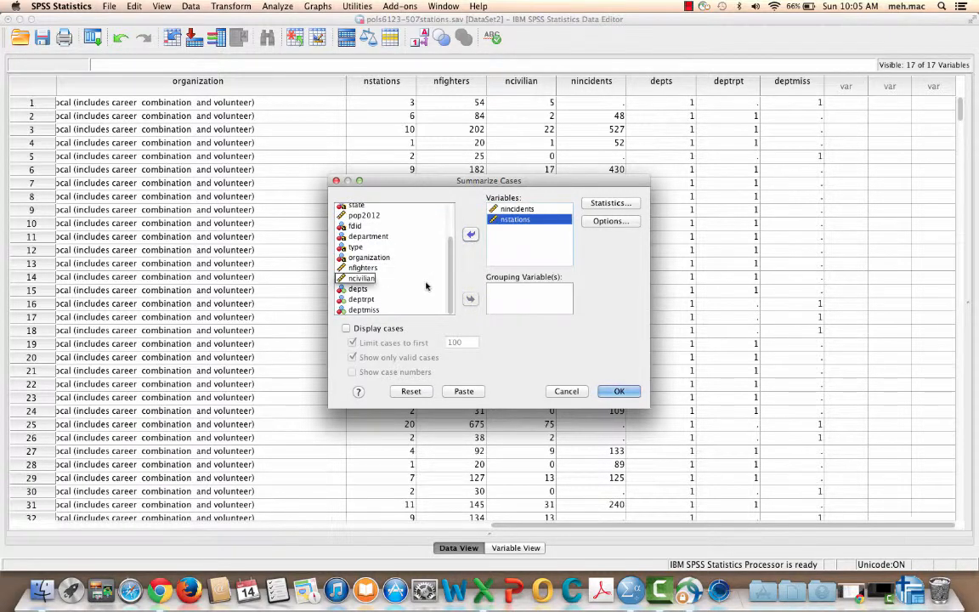
pyautogui.click(366, 302)
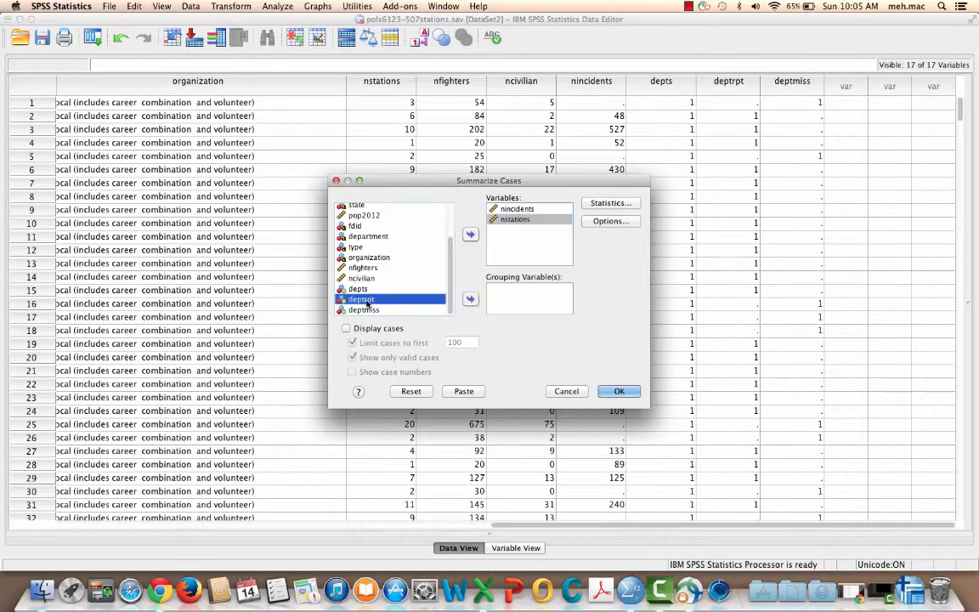
pyautogui.click(471, 236)
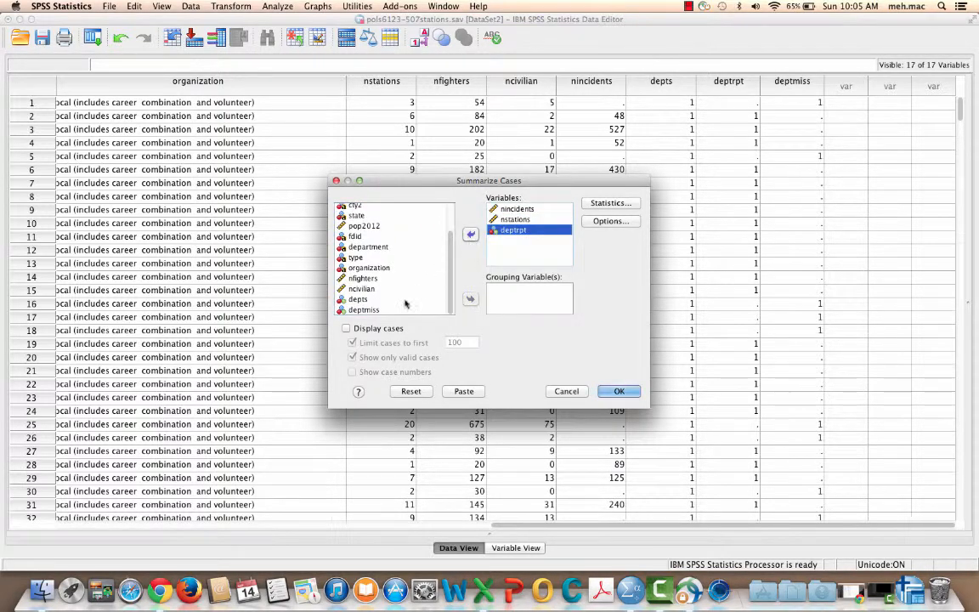
pyautogui.click(365, 310)
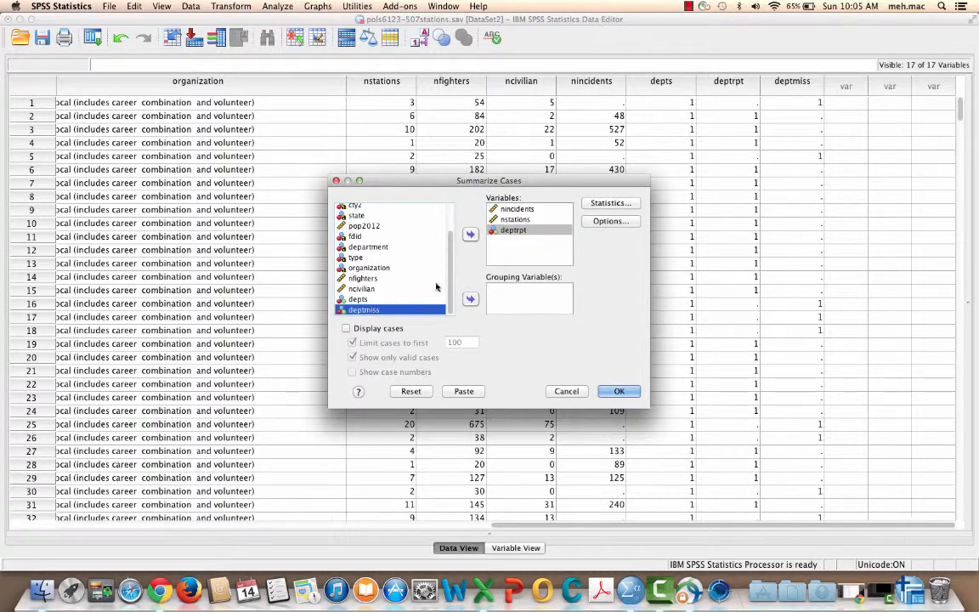
pyautogui.click(470, 234)
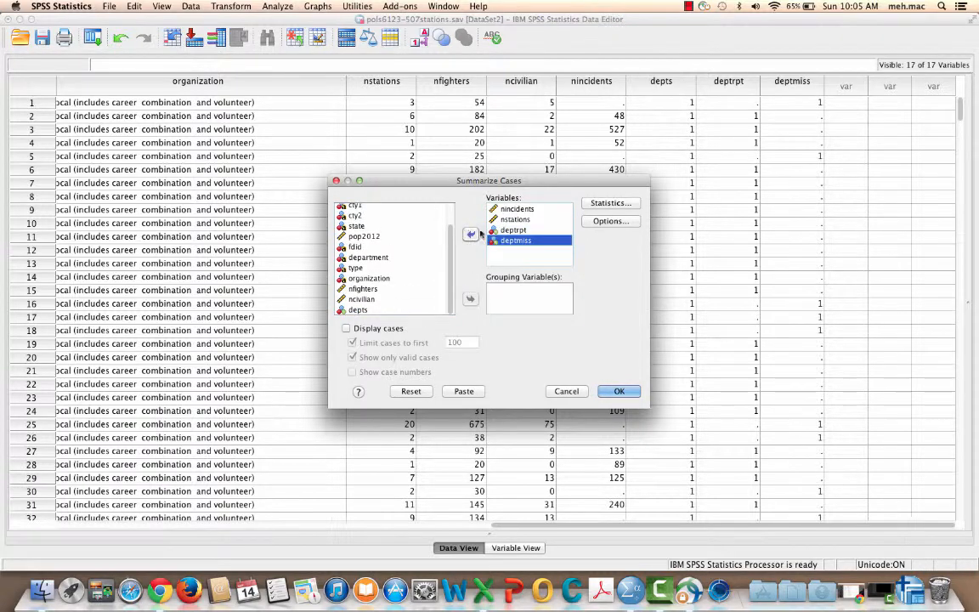
pyautogui.click(514, 230)
pyautogui.click(470, 233)
pyautogui.click(498, 233)
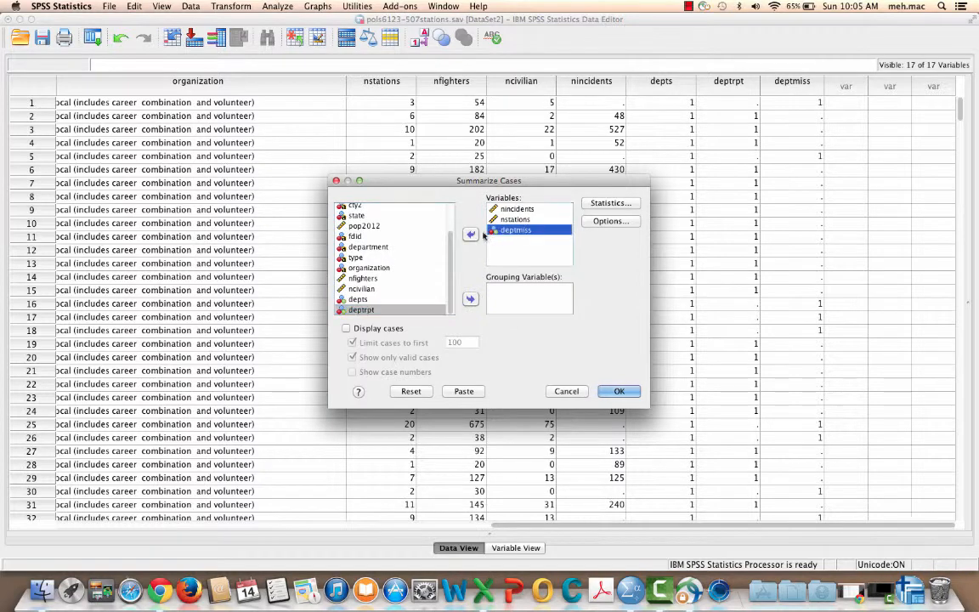
pyautogui.click(470, 234)
# Step: Add depts and deptrpt, in that order, to the variables to summarize
pyautogui.click(361, 289)
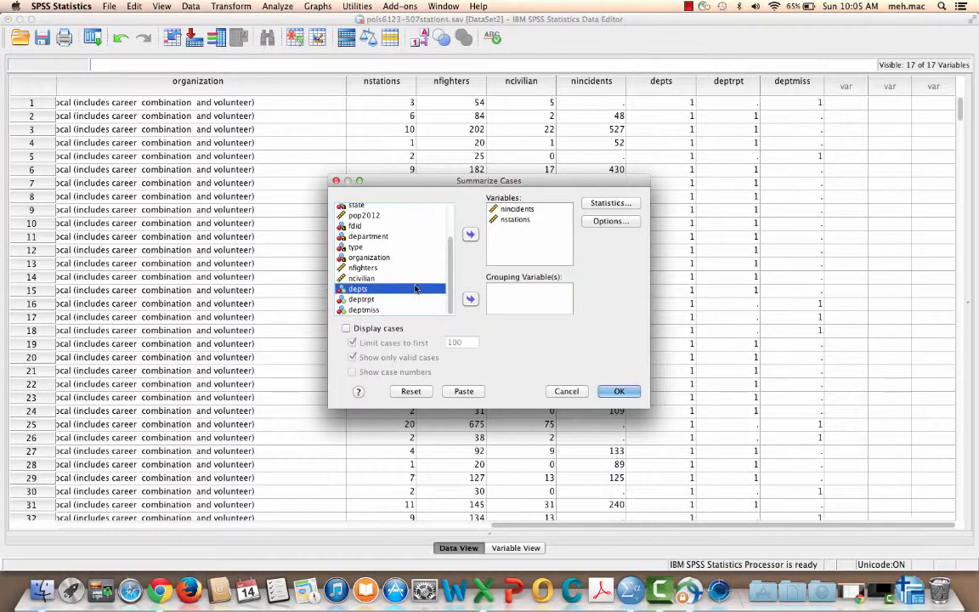
pyautogui.click(471, 234)
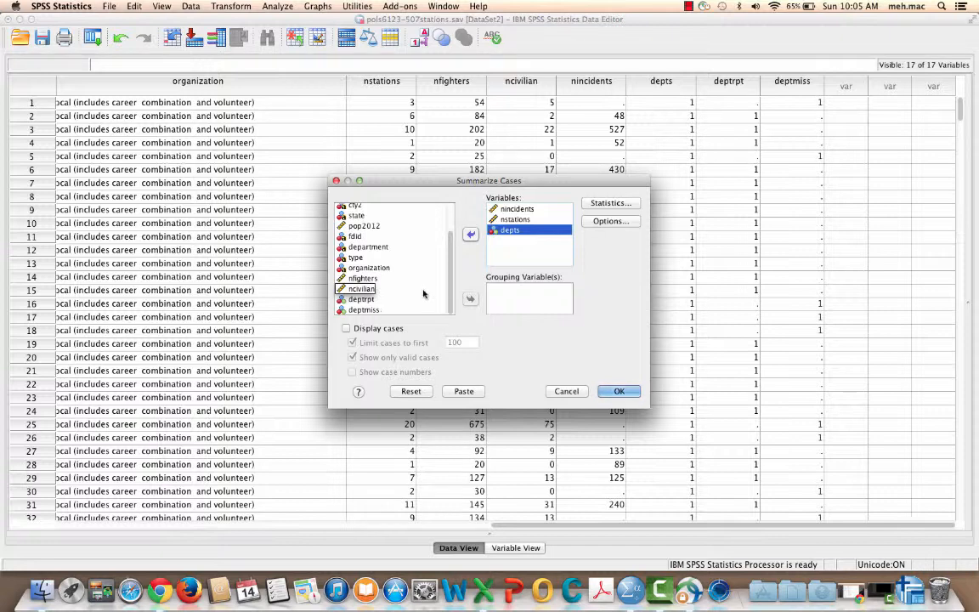
pyautogui.click(364, 299)
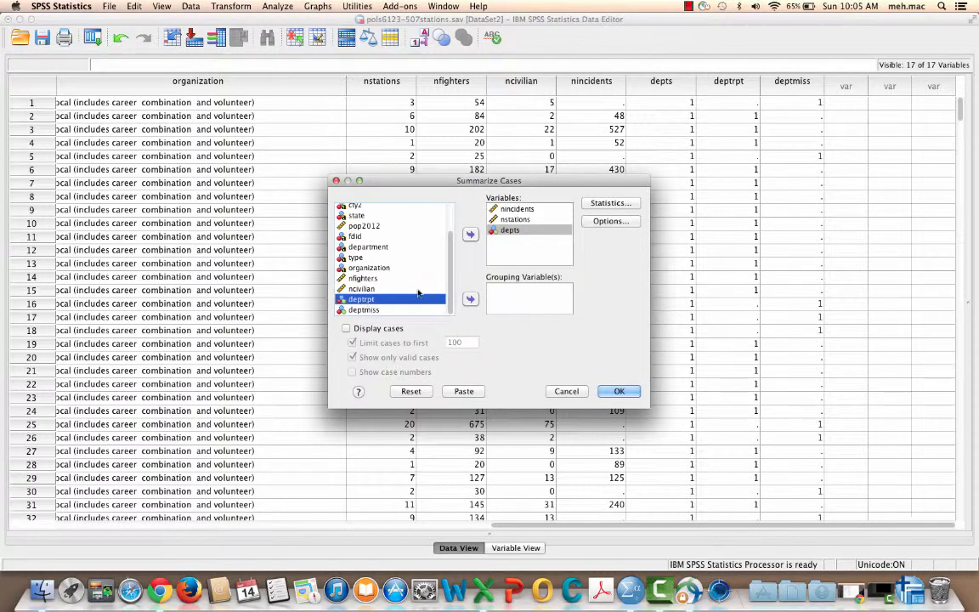
pyautogui.click(470, 236)
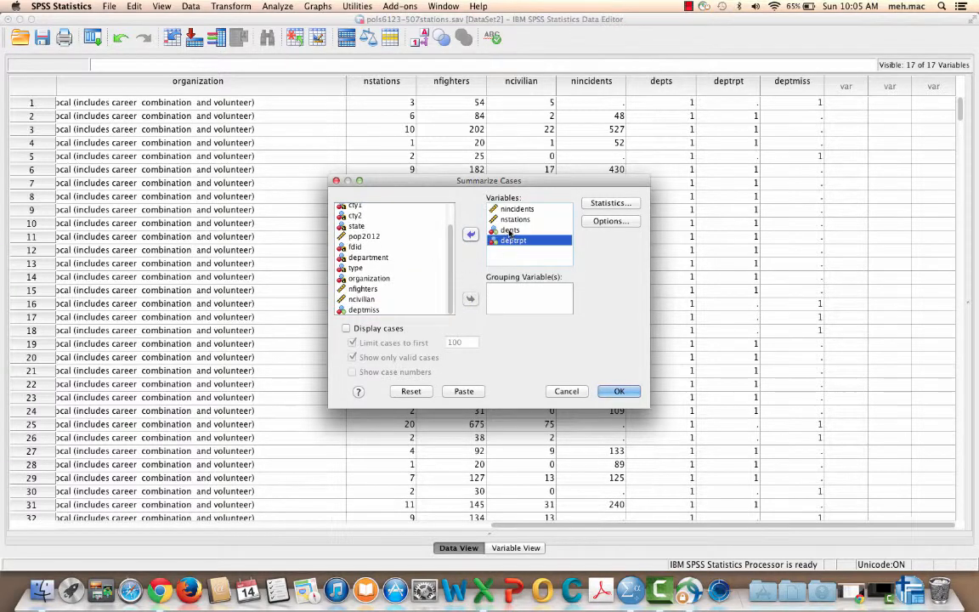
# Step: Replace Number of cases with Sum as the report's only cell statistic
pyautogui.click(610, 203)
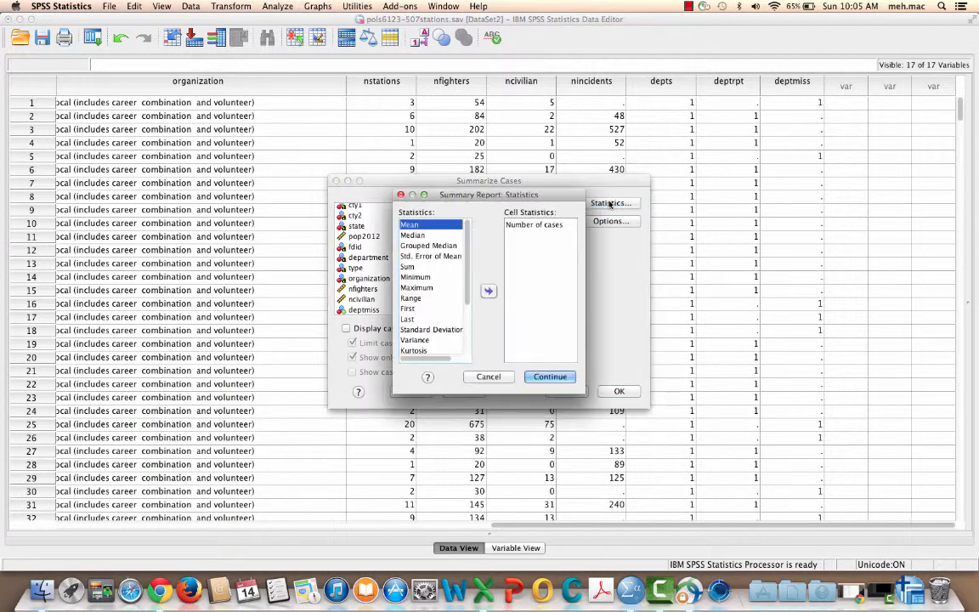
pyautogui.click(557, 225)
pyautogui.click(489, 291)
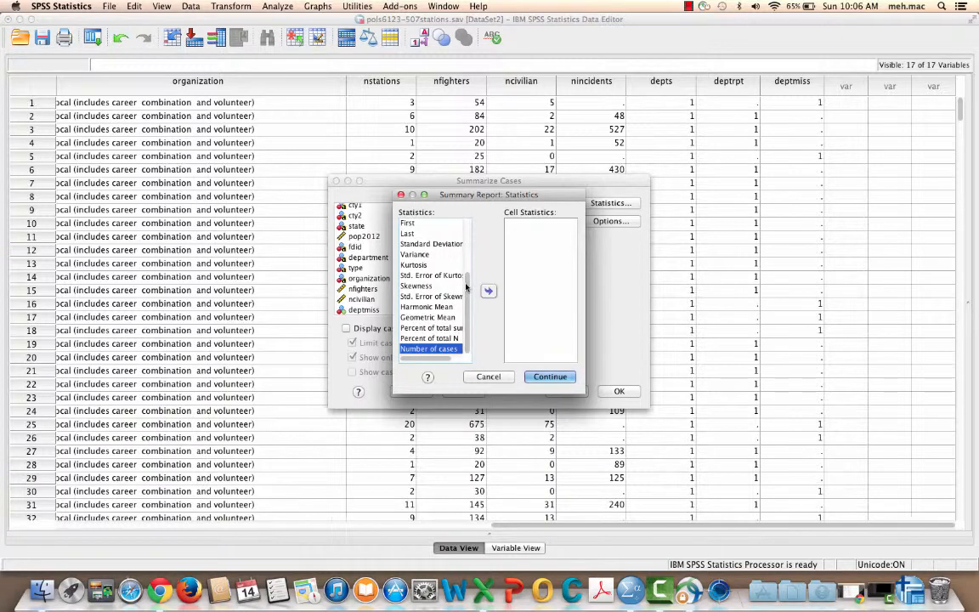
pyautogui.moveTo(467, 287); pyautogui.dragTo(472, 240)
pyautogui.click(413, 266)
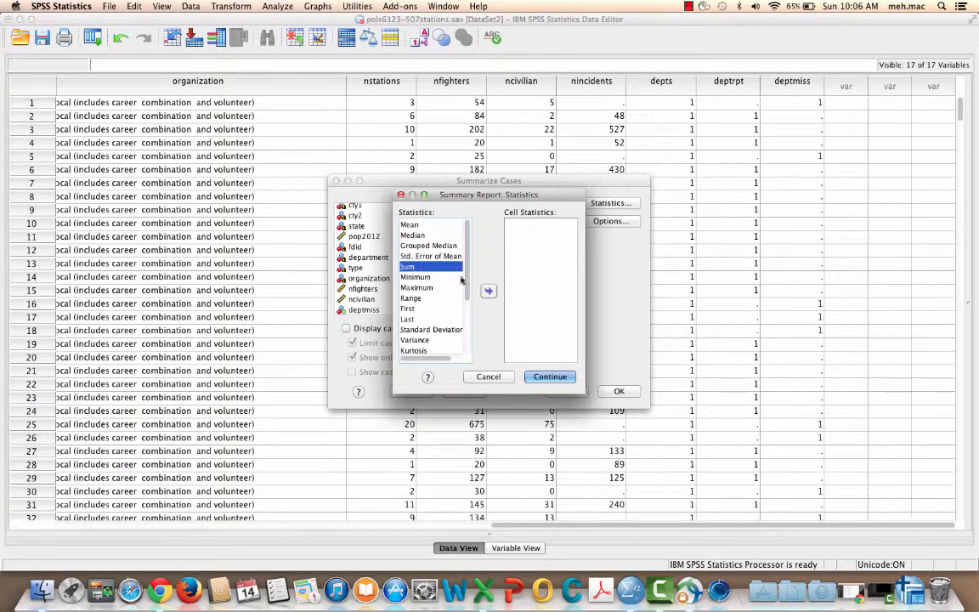
pyautogui.click(489, 292)
pyautogui.click(548, 376)
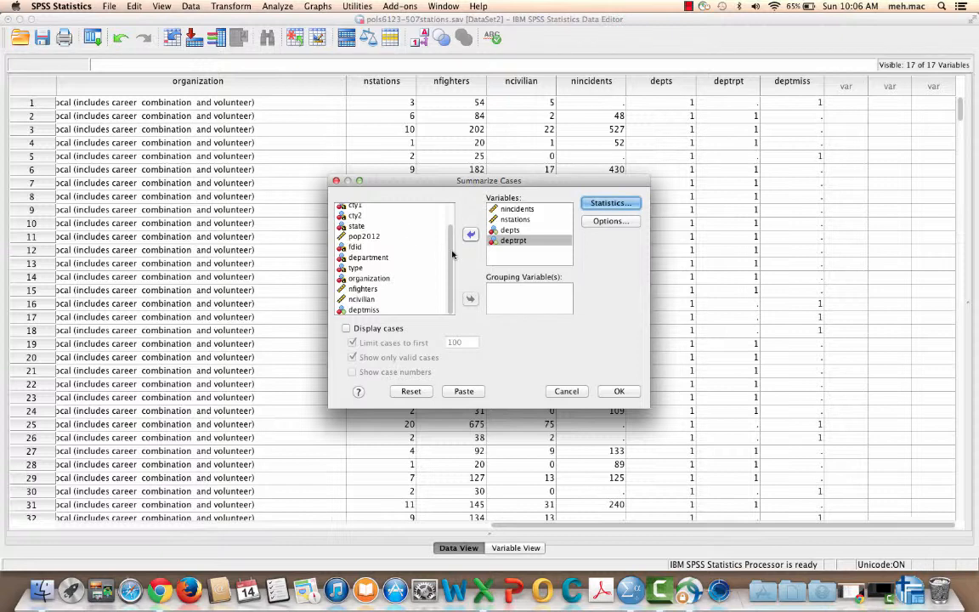
# Step: Group the summaries by fips, check the chosen cell statistic and run the report
pyautogui.scroll(3, 407, 227)
pyautogui.click(355, 219)
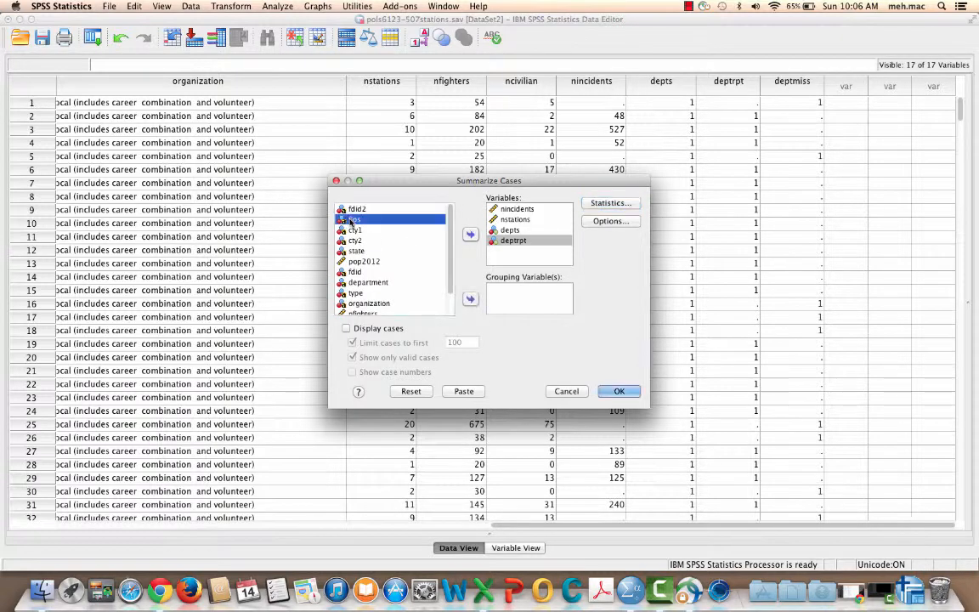
pyautogui.click(470, 300)
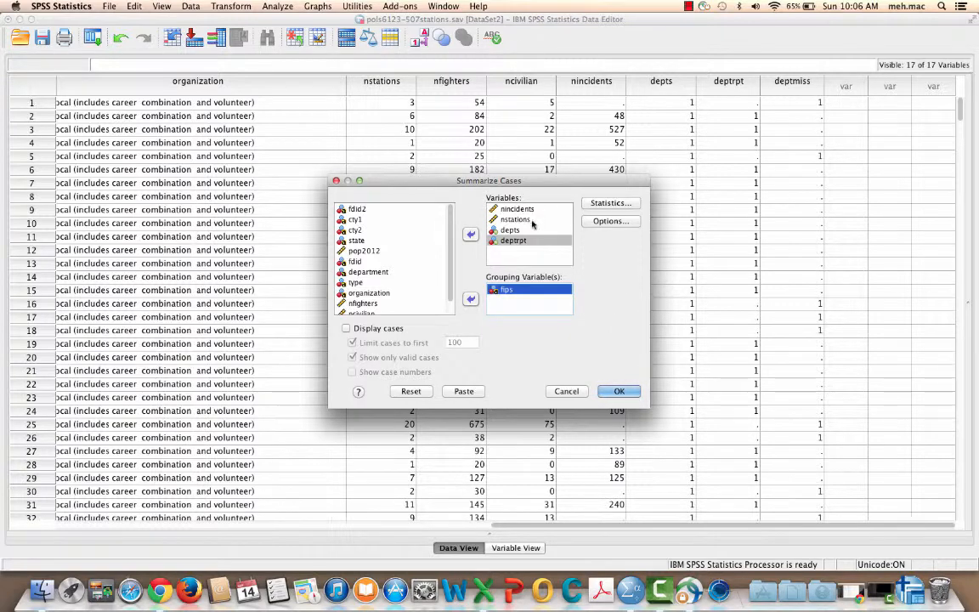
pyautogui.click(609, 204)
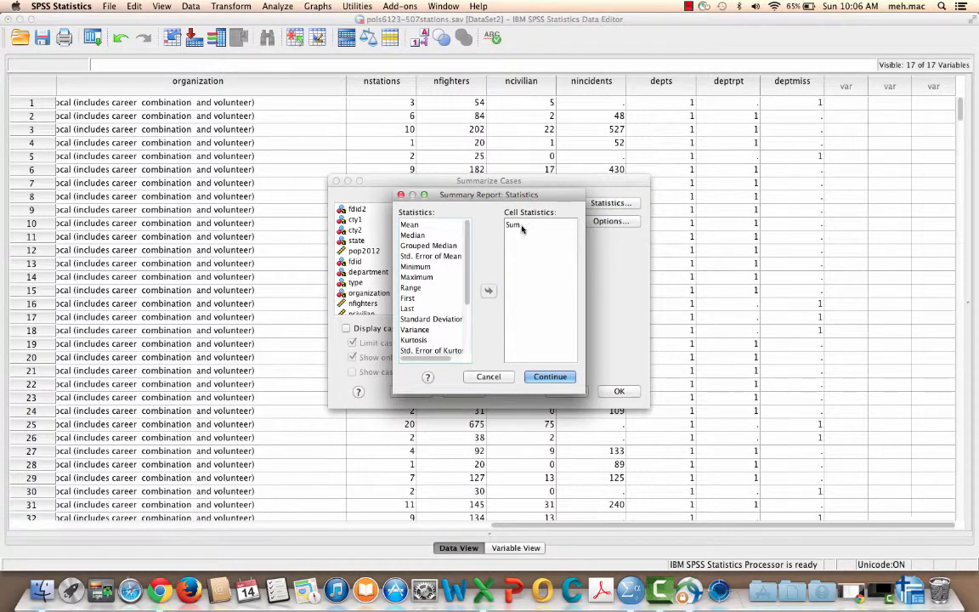
pyautogui.click(544, 377)
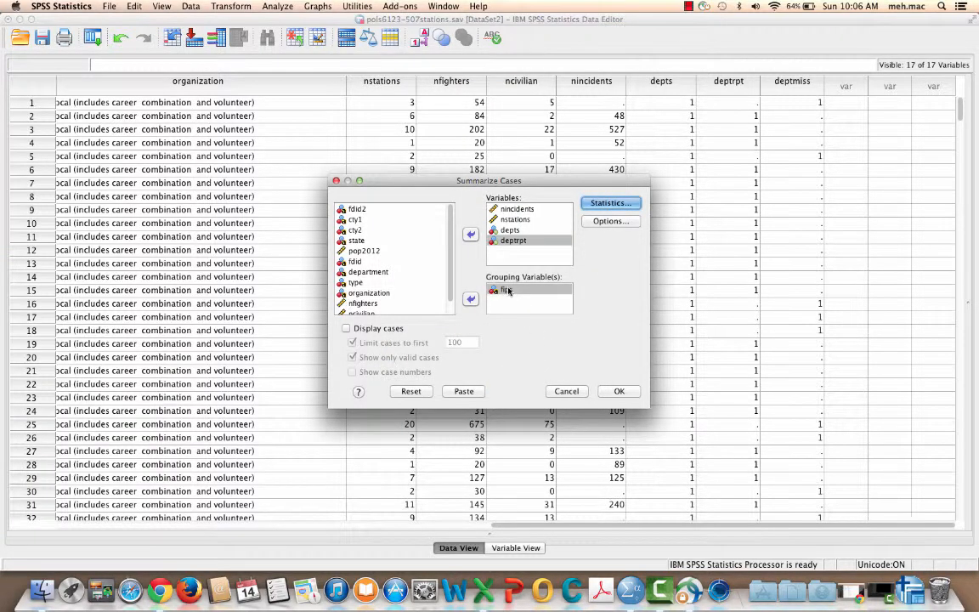
pyautogui.click(617, 392)
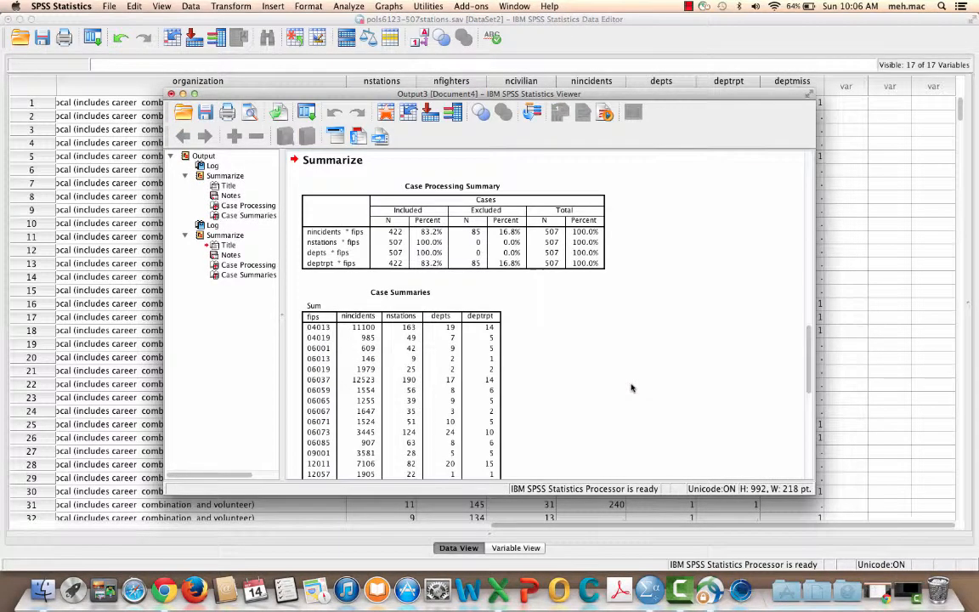
# Step: Select the new Case Summaries table of sums by fips and review its county rows
pyautogui.scroll(-3, 657, 363)
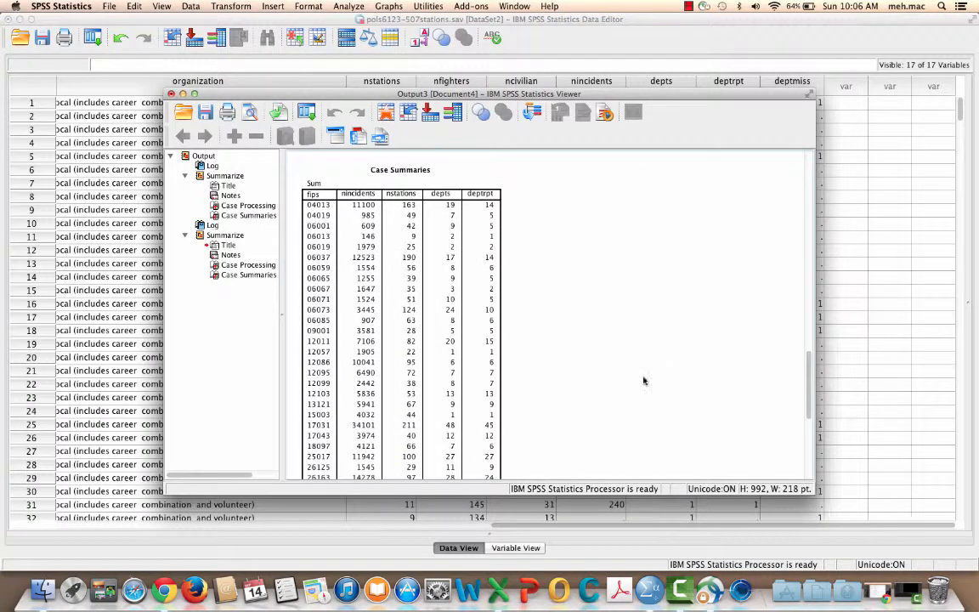
pyautogui.click(344, 204)
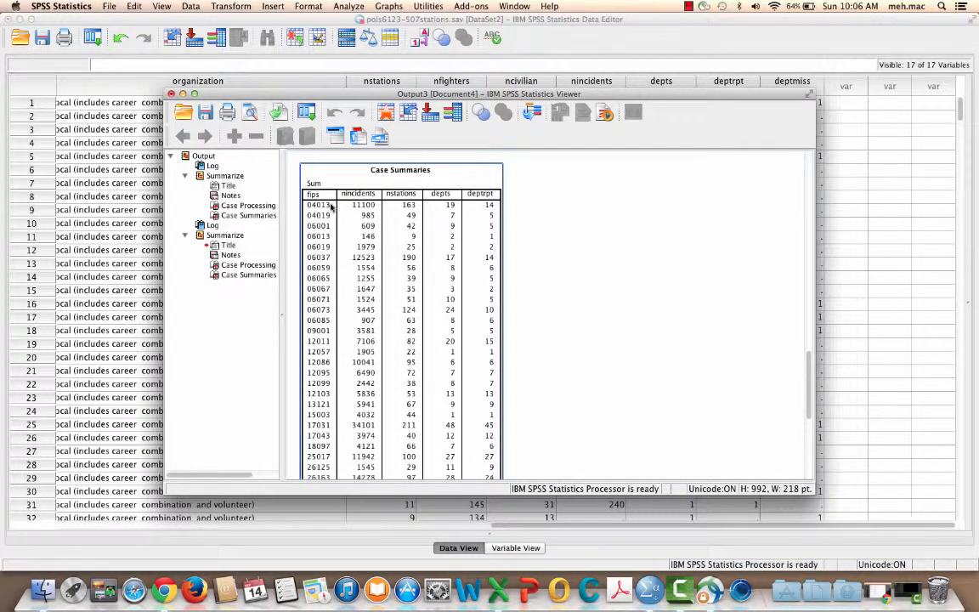
pyautogui.scroll(-6, 340, 217)
pyautogui.scroll(3, 364, 227)
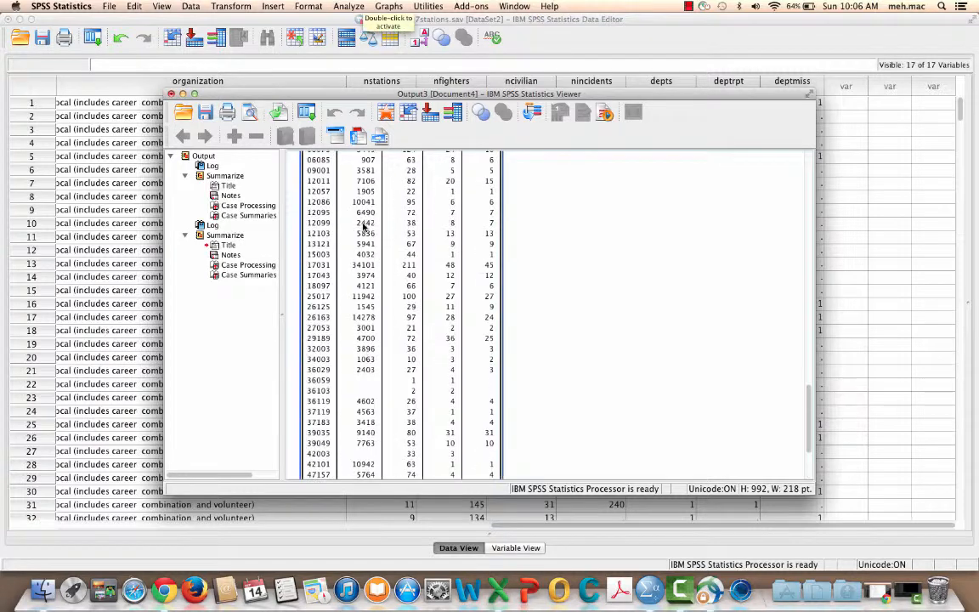
# Step: Review the county sums of nincidents, nstations, depts and deptrpt through to the Total row of the Case Summaries table
pyautogui.scroll(2, 364, 227)
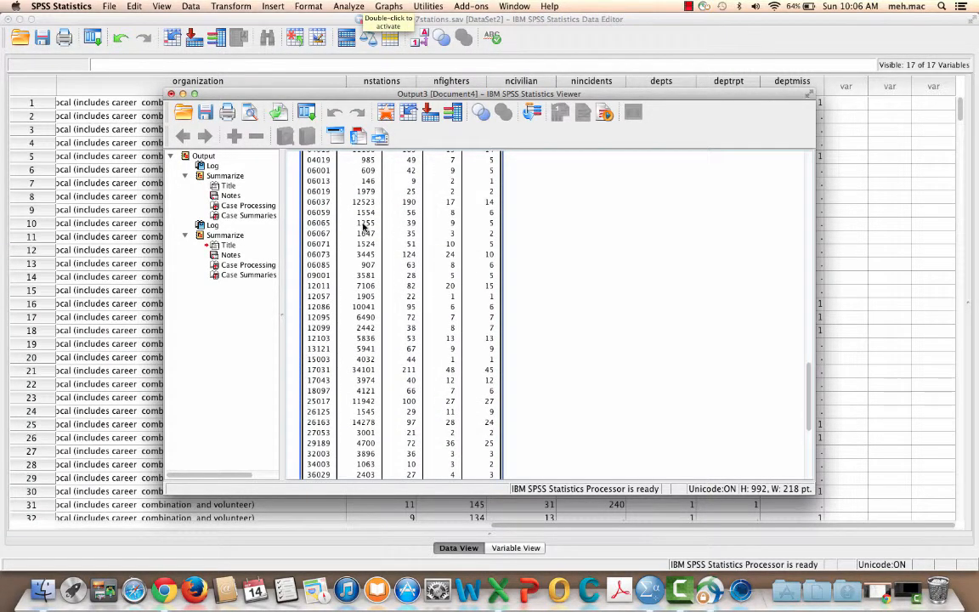
pyautogui.scroll(3, 364, 226)
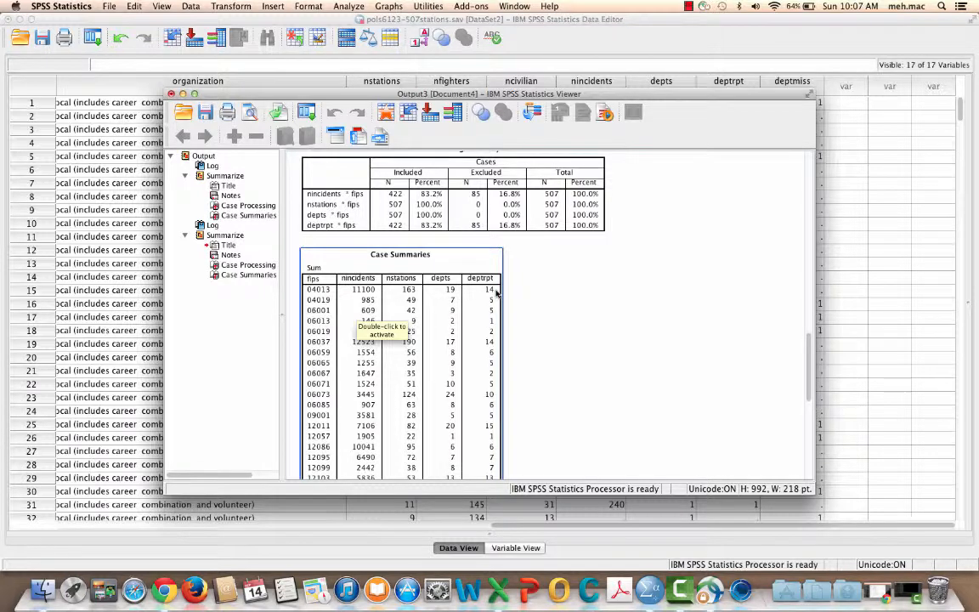
pyautogui.scroll(-10, 494, 316)
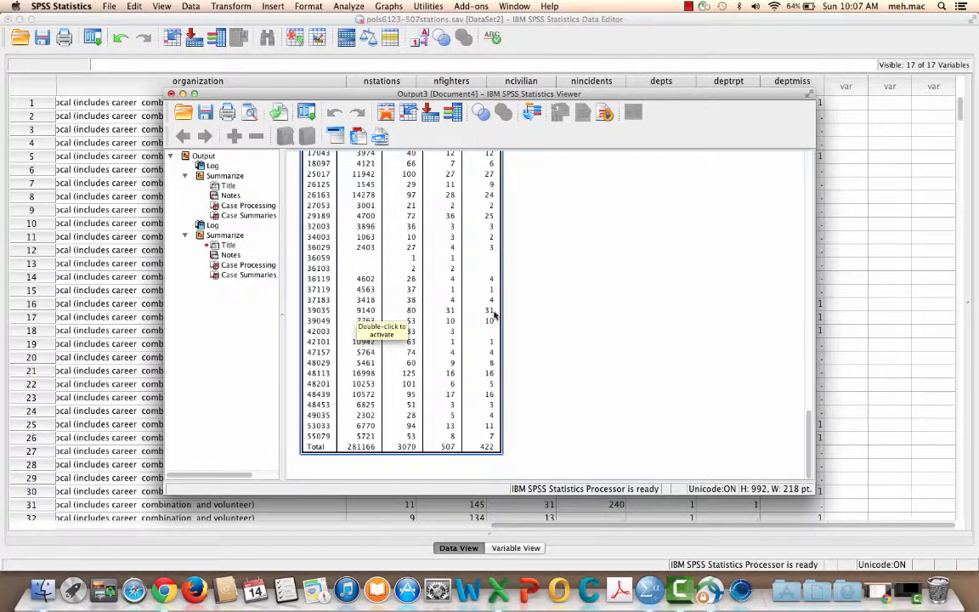
pyautogui.scroll(10, 494, 316)
pyautogui.scroll(-1, 494, 316)
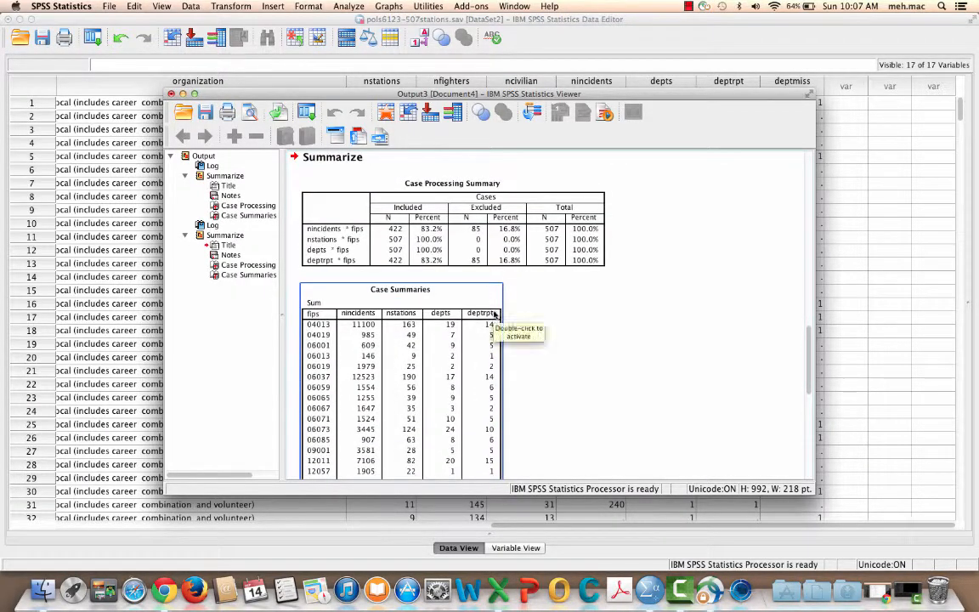
# Step: Export only the selected sums table to the Desktop as an Excel 97-2004 workbook named pols6123-dvinfo.xls
pyautogui.rightClick(457, 295)
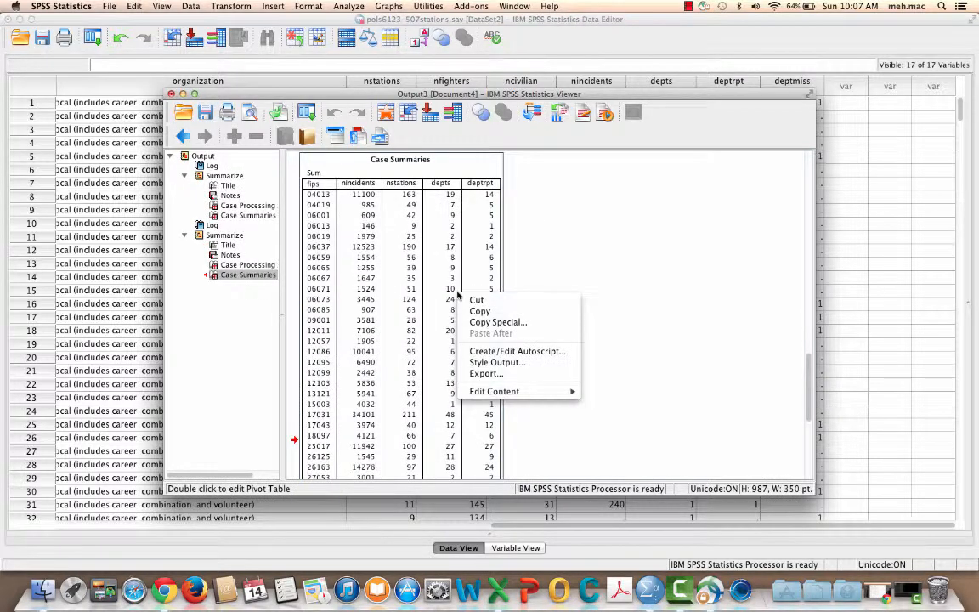
pyautogui.click(491, 373)
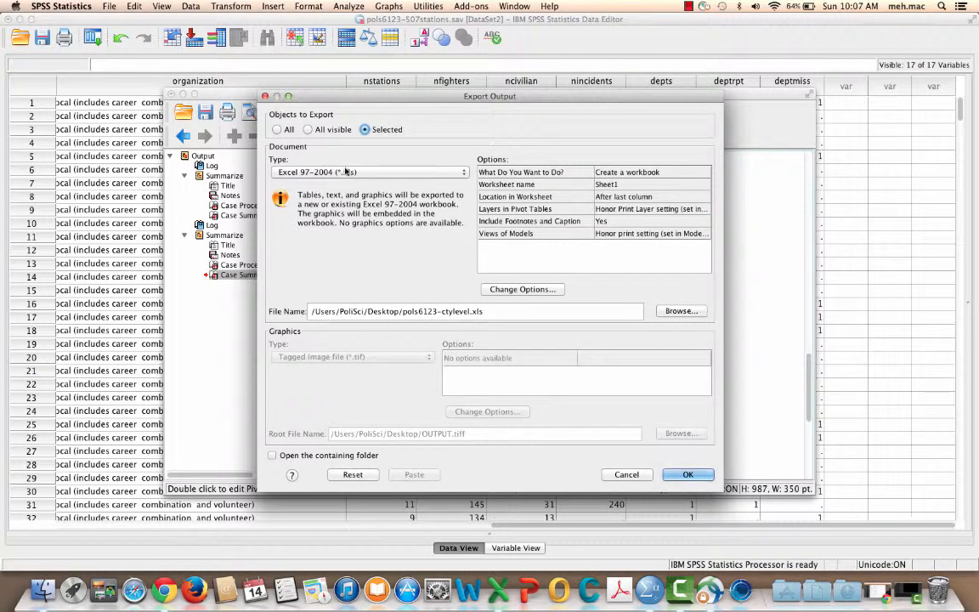
pyautogui.click(676, 311)
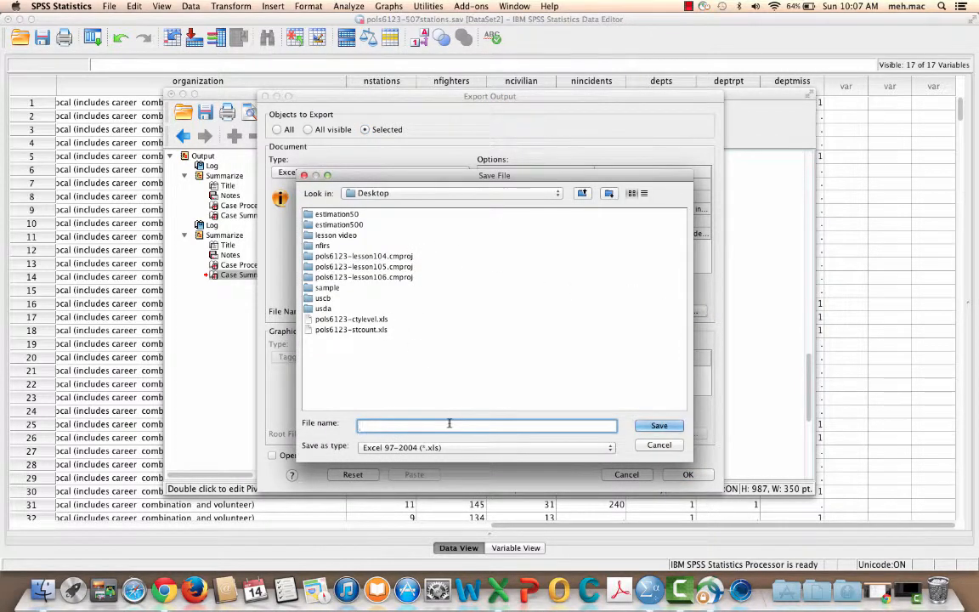
pyautogui.write('pols')
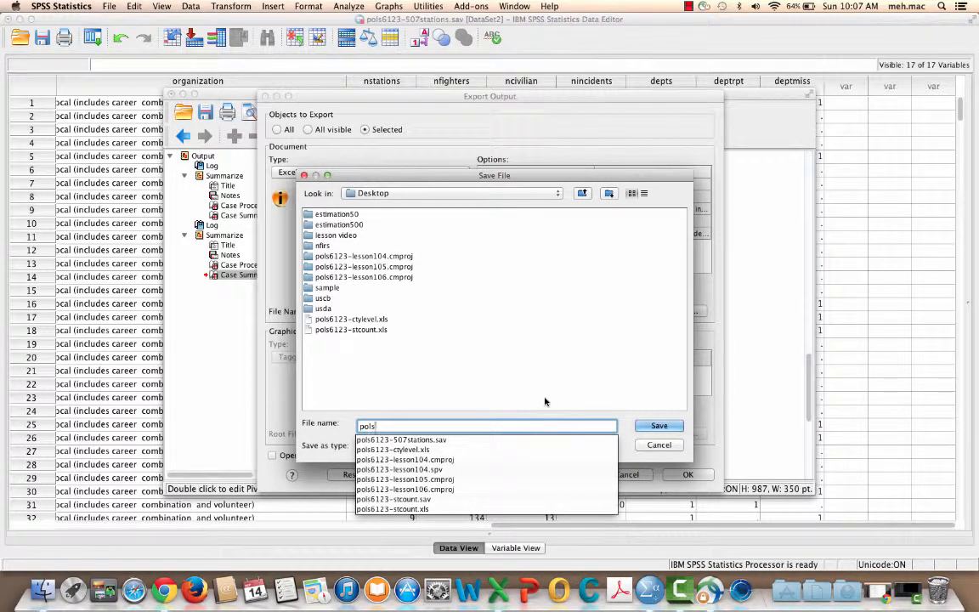
pyautogui.write('6123-d')
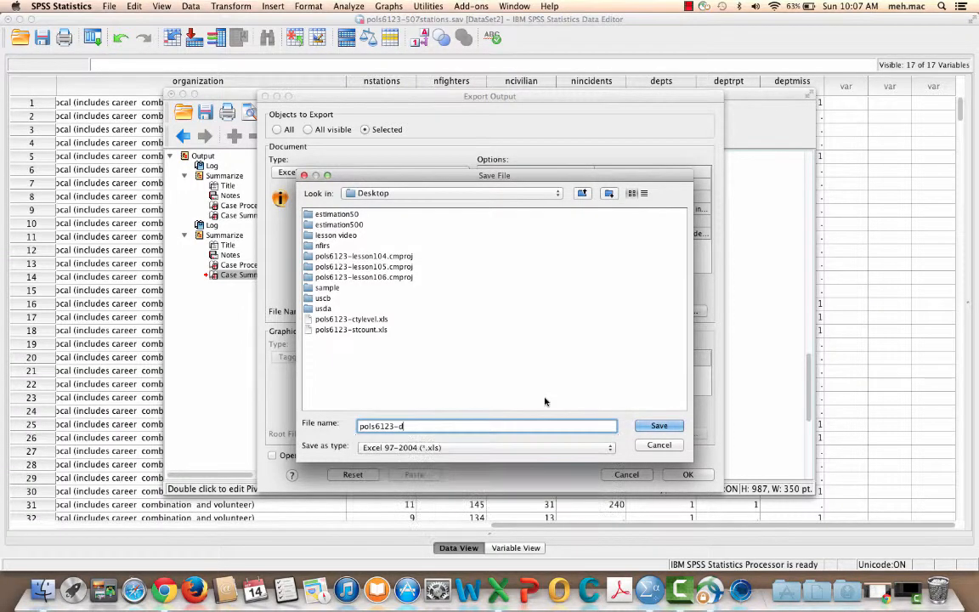
pyautogui.write('vinfo')
pyautogui.click(660, 426)
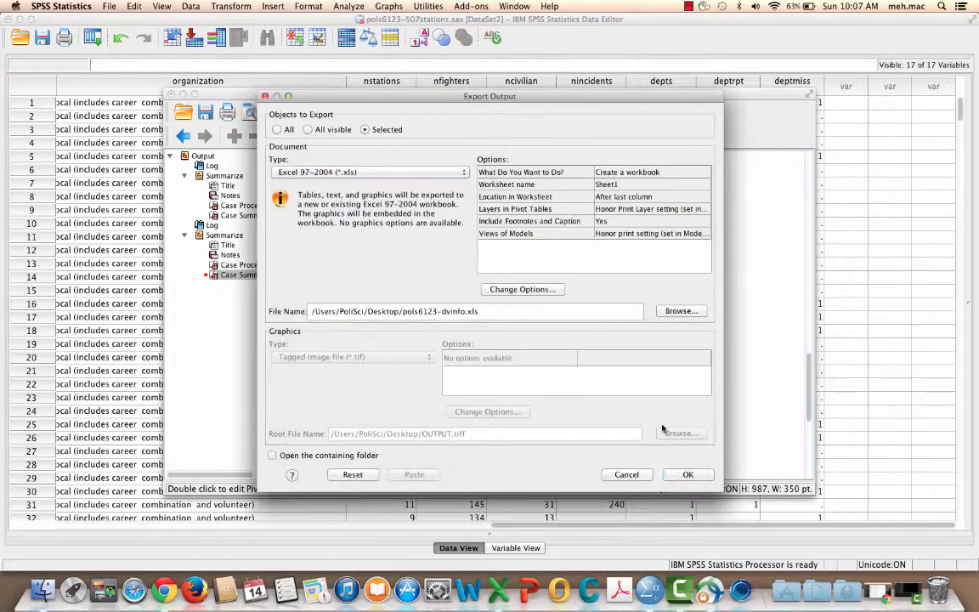
pyautogui.click(687, 473)
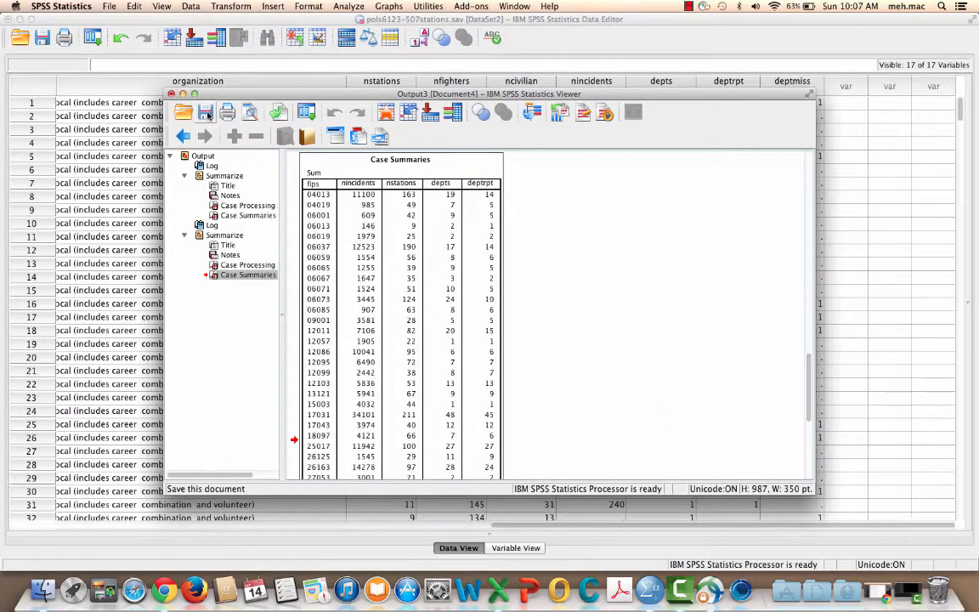
# Step: Minimize the SPSS output and data windows and place pols6123-dvinfo.xls directly below pols6123-ctylevel.xls on the desktop
pyautogui.click(183, 93)
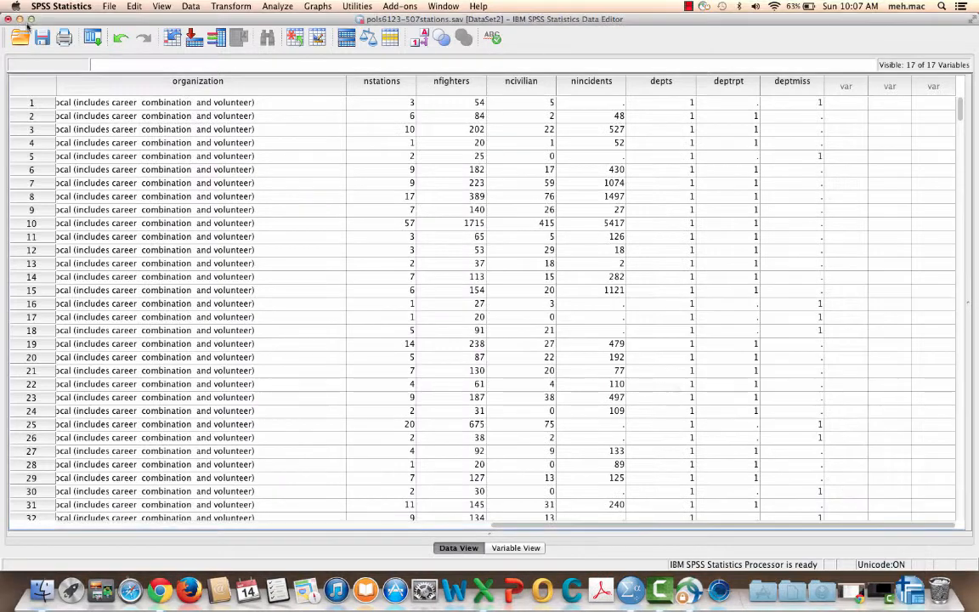
pyautogui.click(19, 19)
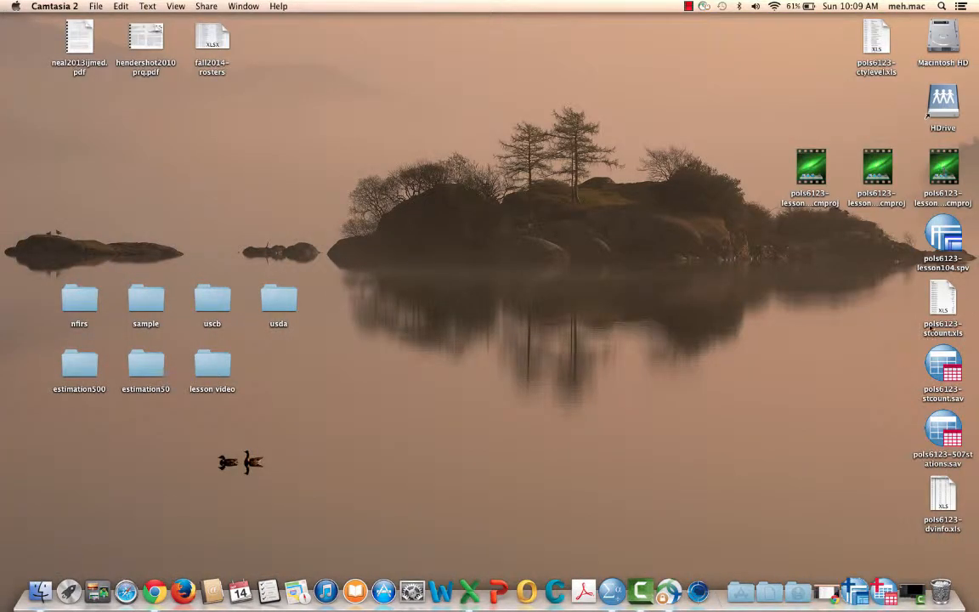
pyautogui.moveTo(936, 514); pyautogui.dragTo(874, 108)
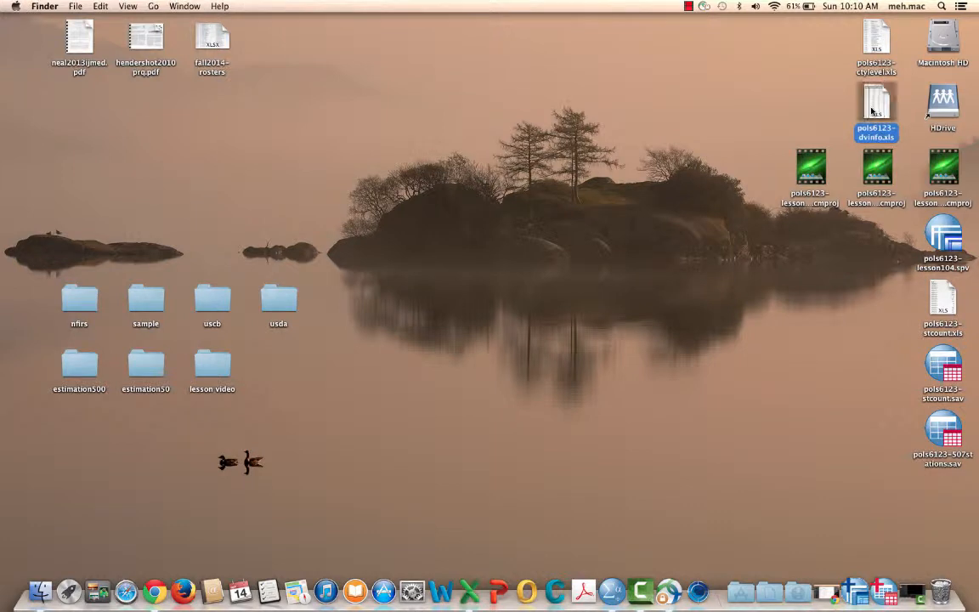
# Step: Open pols6123-ctylevel.xls in Excel, look over its fips and county name columns, and minimize the workbook
pyautogui.doubleClick(875, 37)
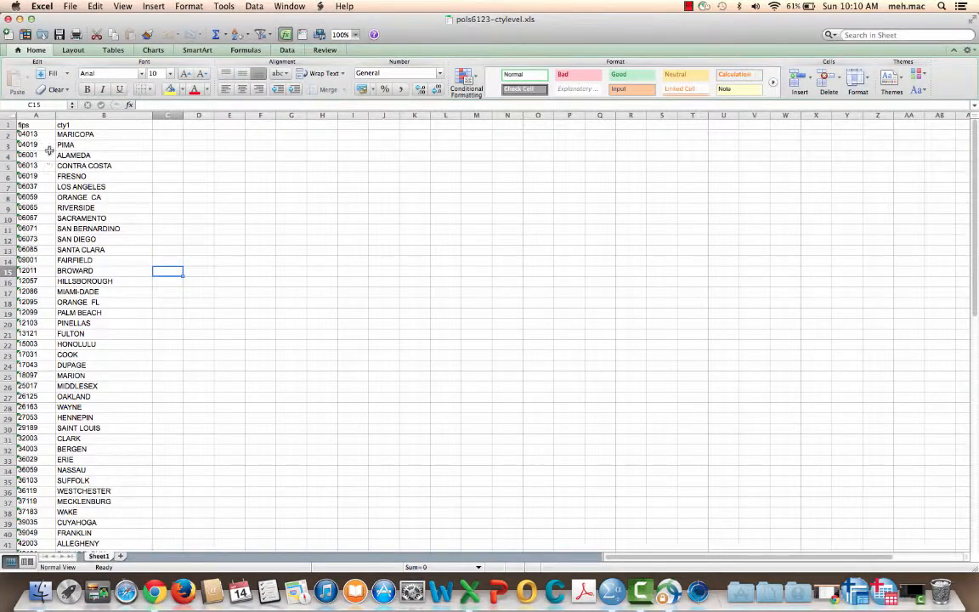
pyautogui.scroll(-5, 83, 259)
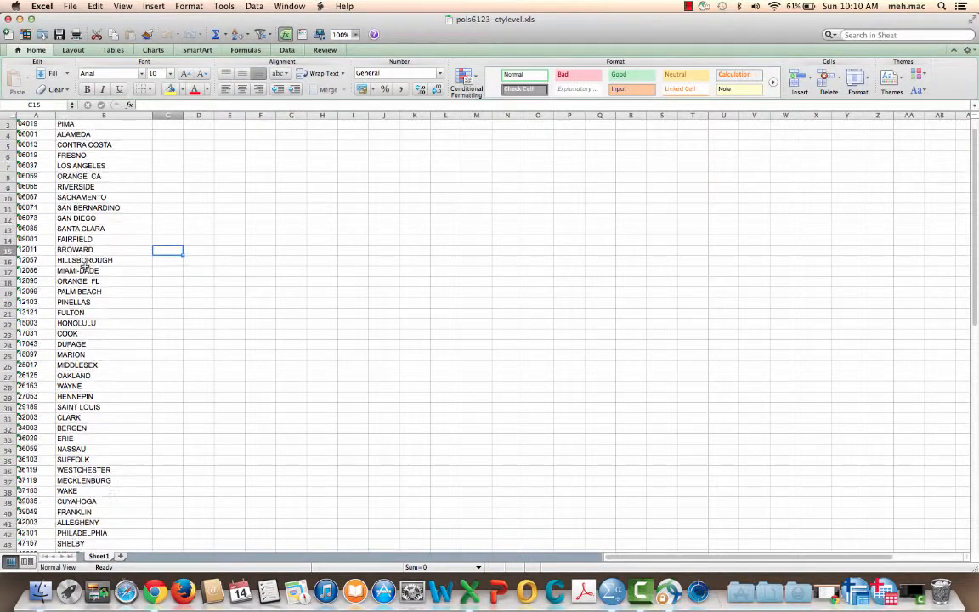
pyautogui.scroll(5, 83, 266)
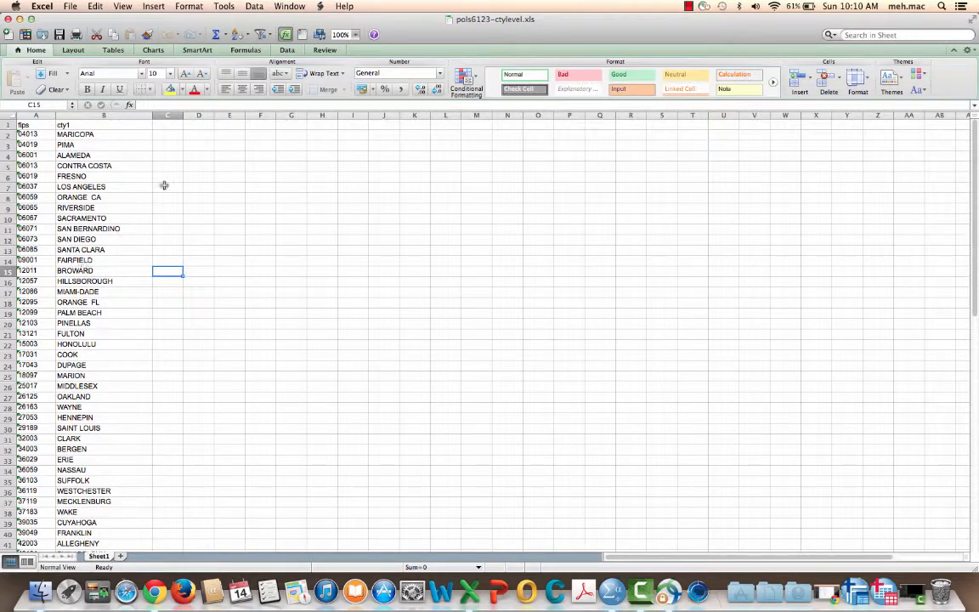
pyautogui.click(20, 19)
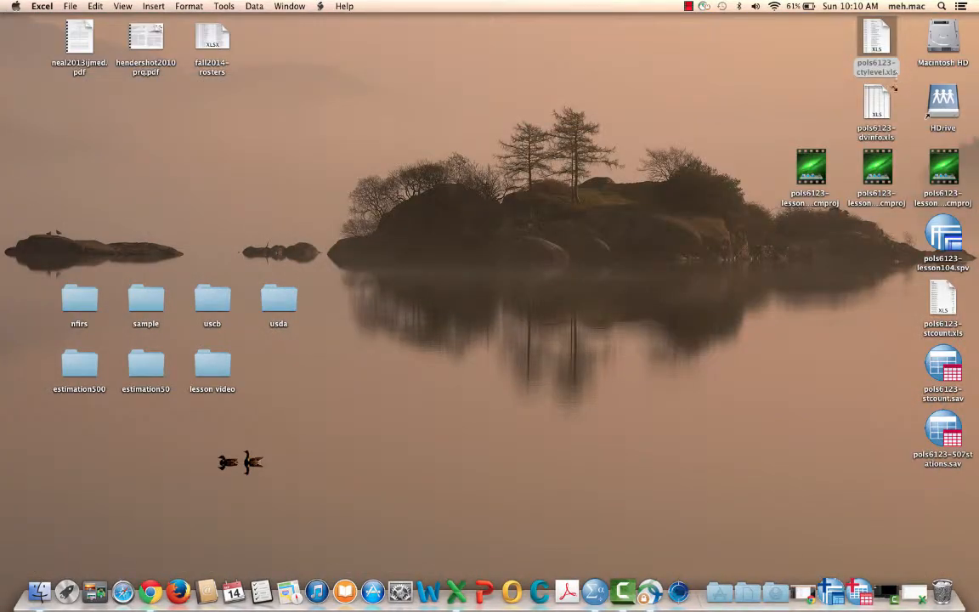
# Step: Open pols6123-dvinfo.xls and delete the Case Summaries title row and the Sum row above the column headers
pyautogui.doubleClick(877, 103)
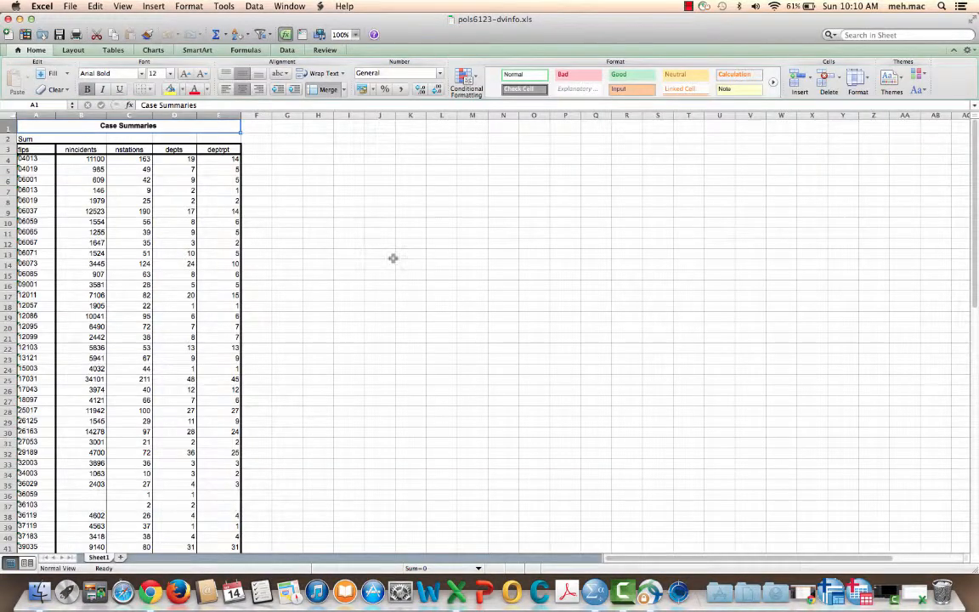
pyautogui.moveTo(3, 124); pyautogui.dragTo(4, 138)
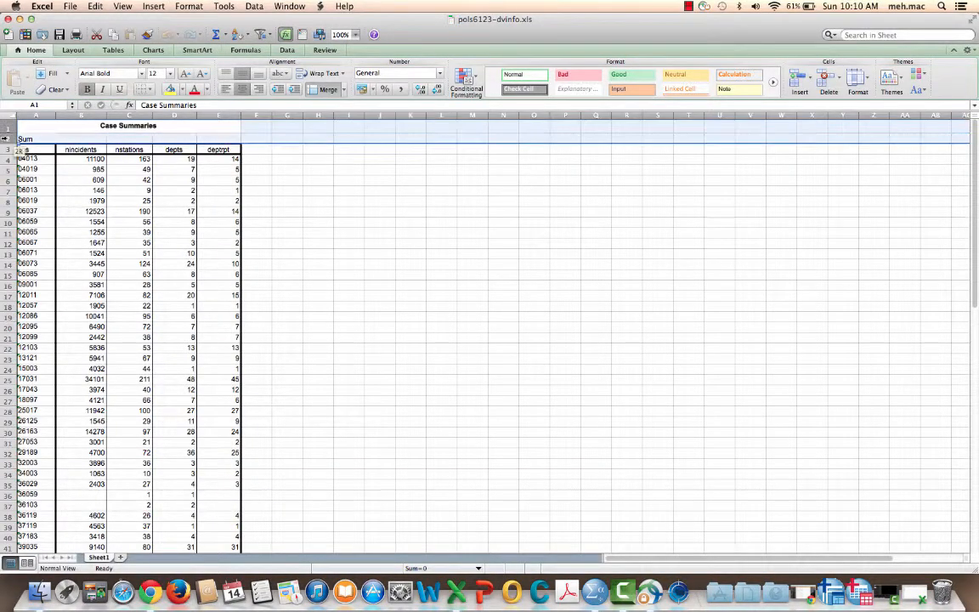
pyautogui.rightClick(212, 135)
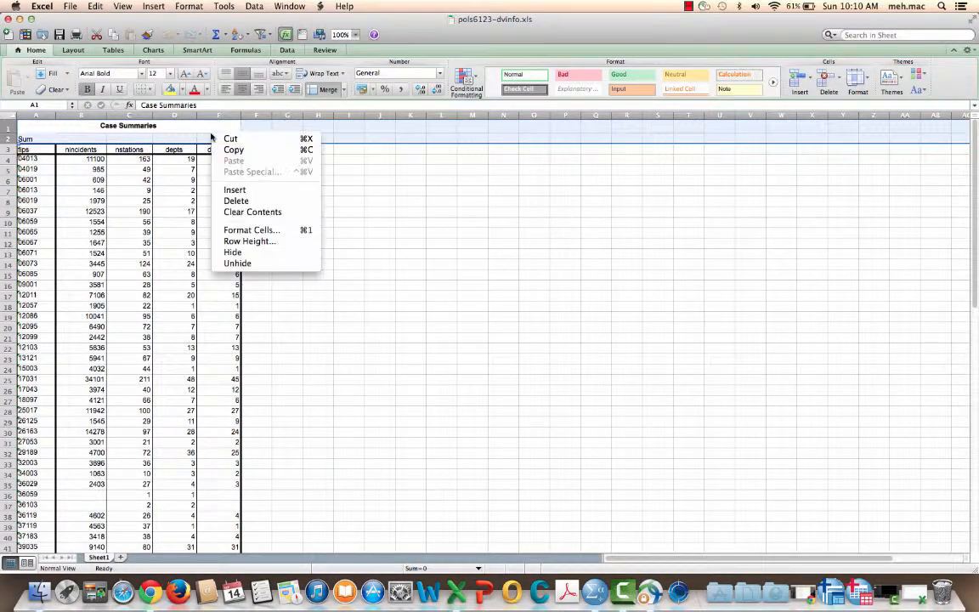
pyautogui.click(253, 201)
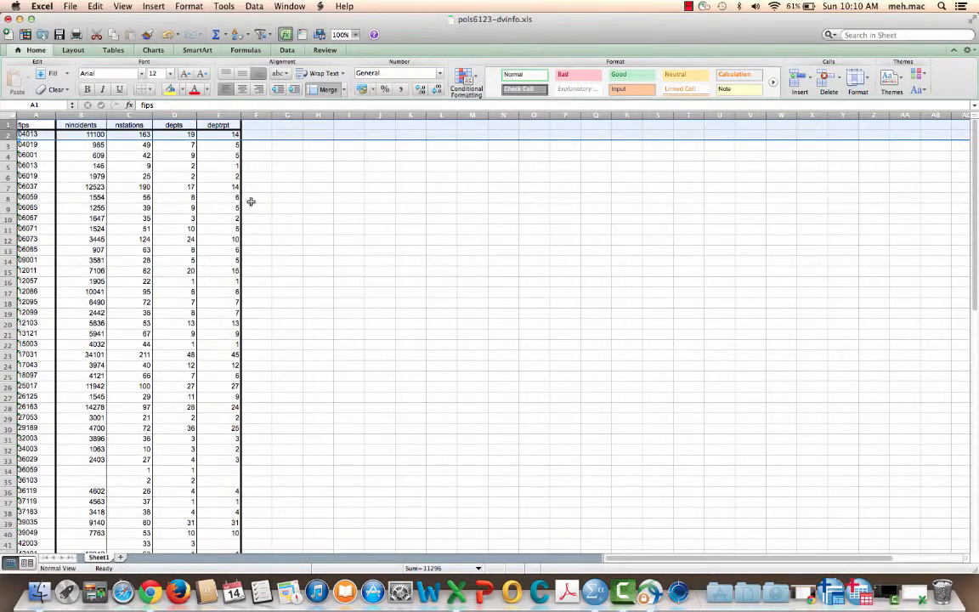
# Step: Remove all cell borders from the entire pols6123-dvinfo.xls worksheet
pyautogui.click(11, 114)
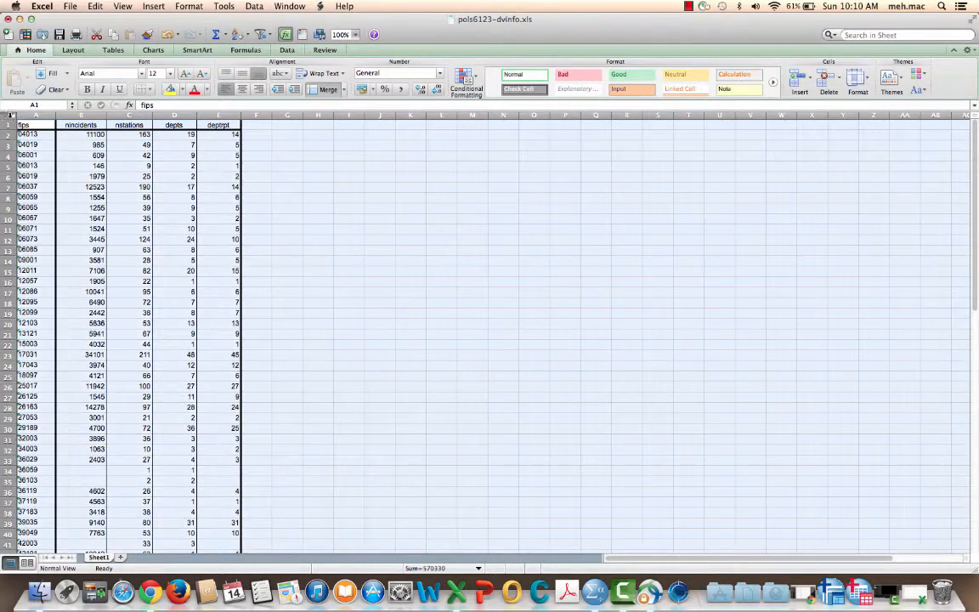
pyautogui.click(146, 89)
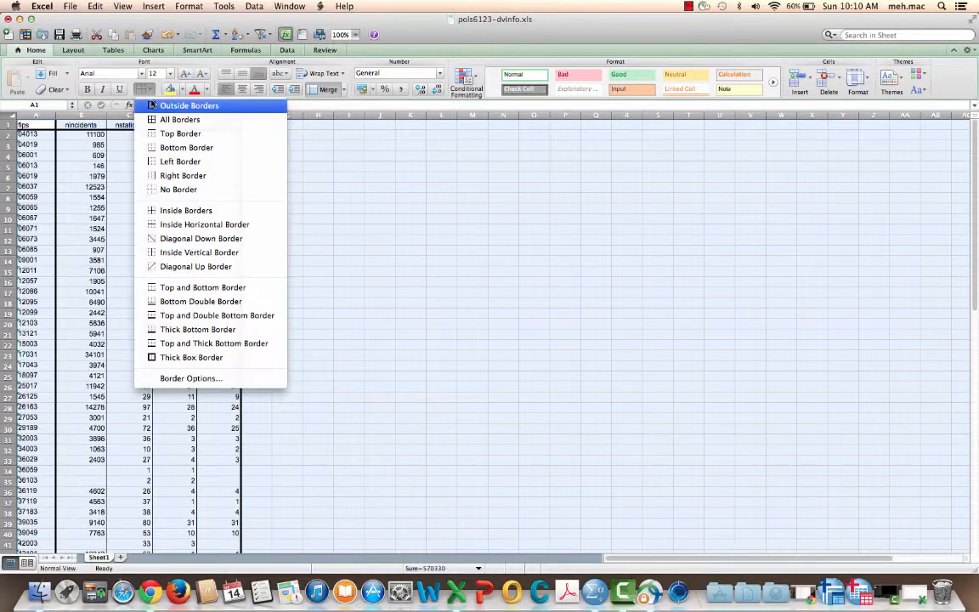
pyautogui.click(179, 189)
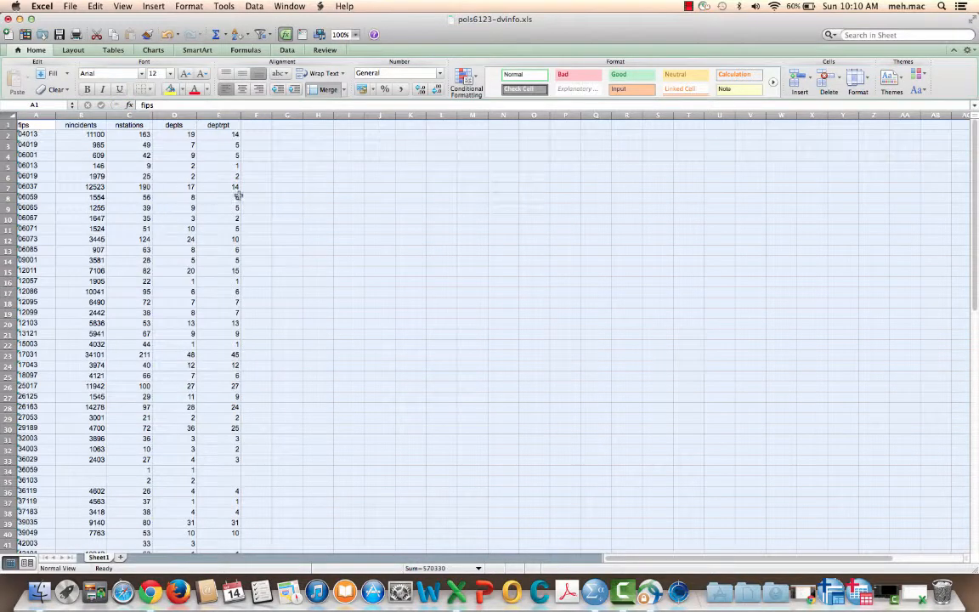
pyautogui.click(318, 196)
# Step: Delete the Total row below the last county record
pyautogui.scroll(-8, 318, 196)
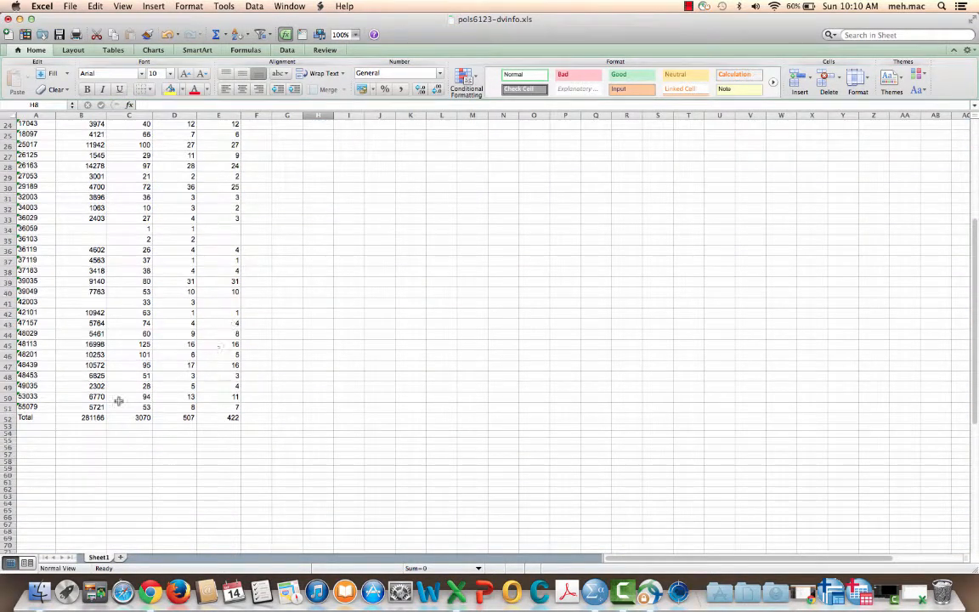
pyautogui.click(7, 417)
pyautogui.rightClick(77, 417)
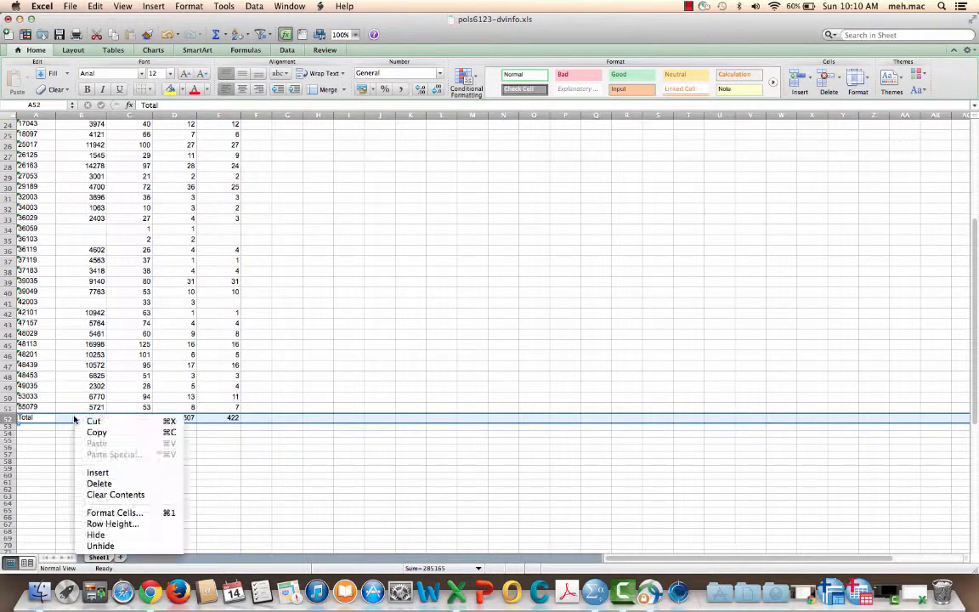
pyautogui.click(117, 484)
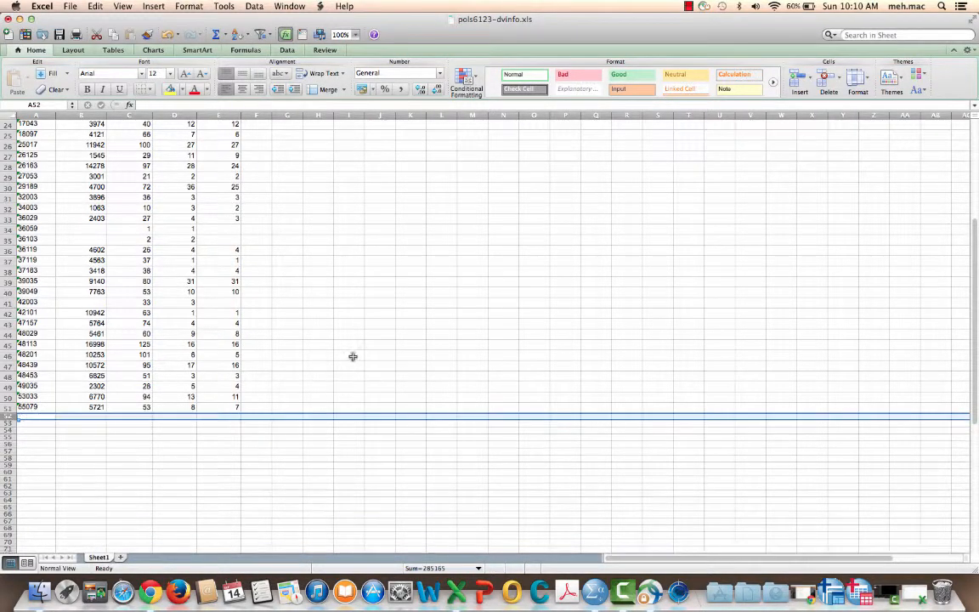
# Step: Copy the whole data block A1:E51, from the fips header through the last county's deptrpt value
pyautogui.scroll(8, 316, 329)
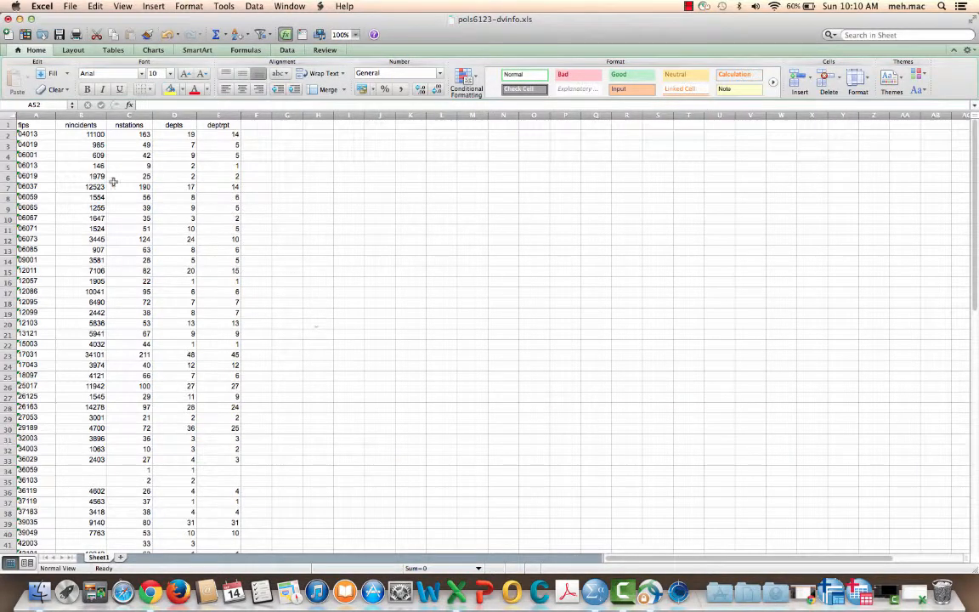
pyautogui.click(38, 124)
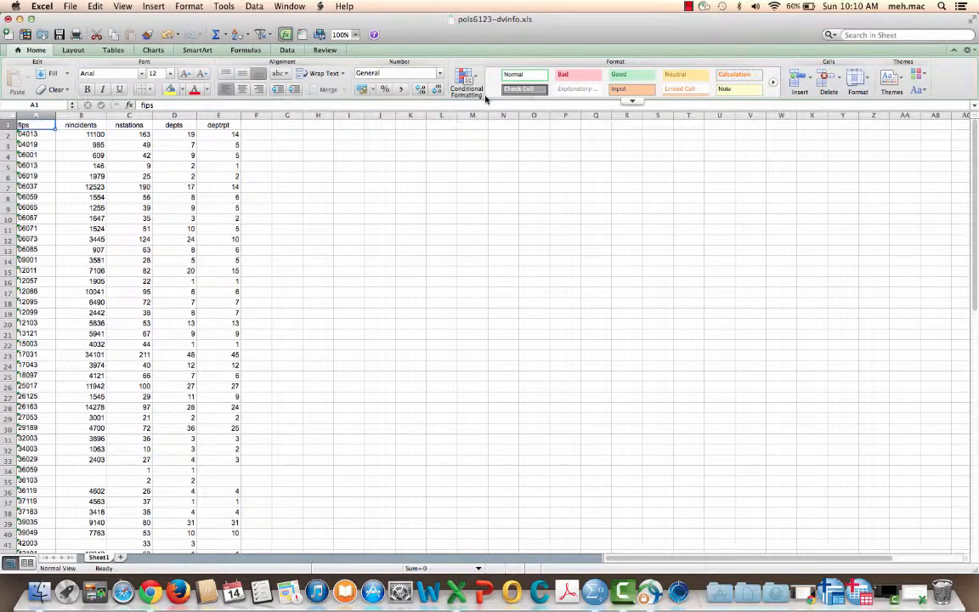
pyautogui.hotkey('shift', 'Right')
pyautogui.hotkey('shift', 'Right')
pyautogui.hotkey('shift', 'Right')
pyautogui.hotkey('shift', 'Right')
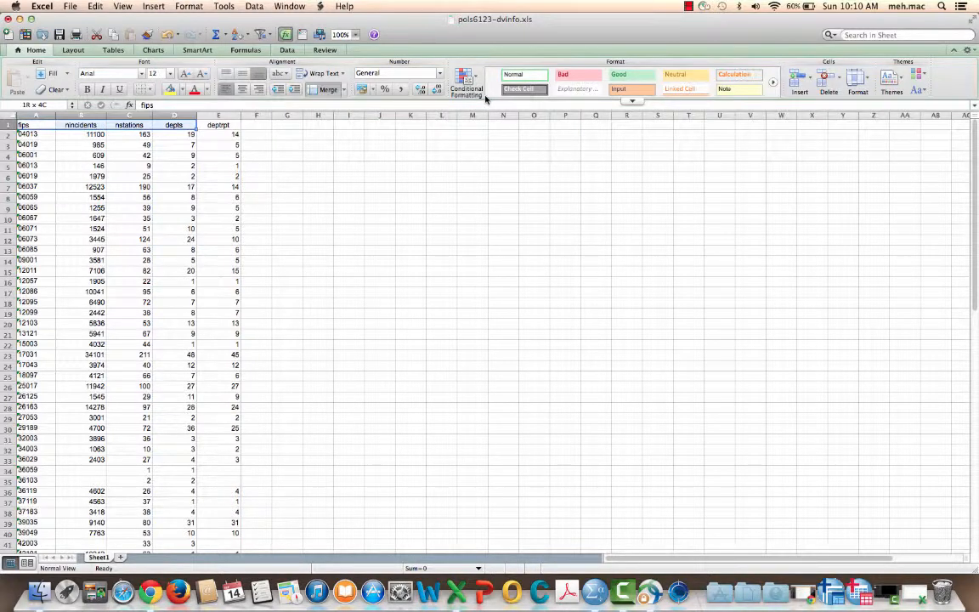
pyautogui.hotkey('shift', 'Down')
pyautogui.hotkey('shift', 'Down')
pyautogui.hotkey('shift', 'Down')
pyautogui.hotkey('shift', 'Down')
pyautogui.hotkey('shift', 'Down')
pyautogui.hotkey('shift', 'Down')
pyautogui.hotkey('shift', 'Down')
pyautogui.hotkey('shift', 'Down')
pyautogui.hotkey('shift', 'Down')
pyautogui.hotkey('shift', 'Down')
pyautogui.hotkey('shift', 'Down')
pyautogui.hotkey('shift', 'Down')
pyautogui.hotkey('shift', 'Down')
pyautogui.hotkey('shift', 'Down')
pyautogui.hotkey('shift', 'Down')
pyautogui.hotkey('shift', 'Down')
pyautogui.hotkey('shift', 'Down')
pyautogui.hotkey('shift', 'Down')
pyautogui.hotkey('shift', 'Down')
pyautogui.hotkey('shift', 'Down')
pyautogui.hotkey('shift', 'Down')
pyautogui.hotkey('shift', 'Down')
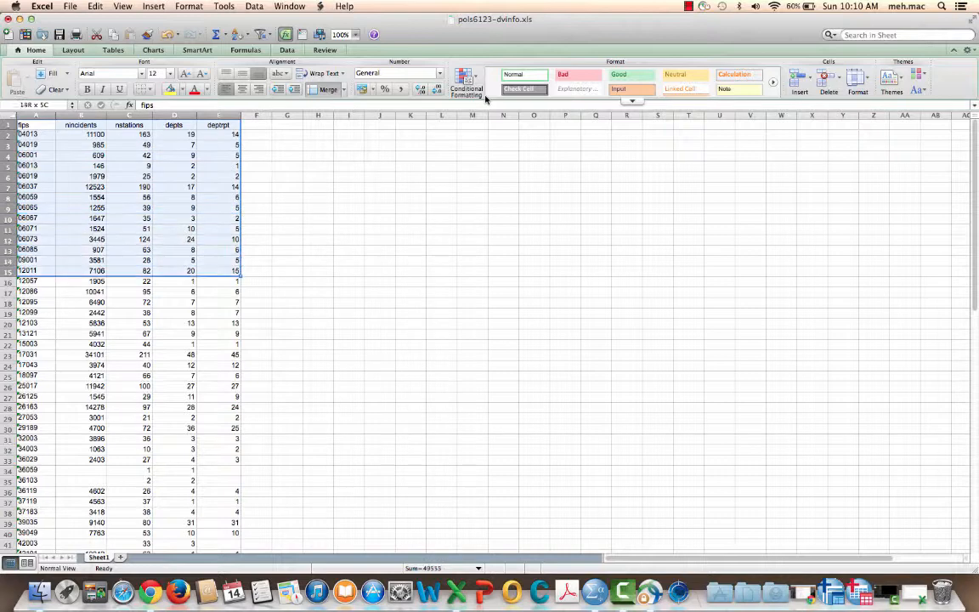
pyautogui.hotkey('shift', 'Down')
pyautogui.hotkey('shift', 'Down')
pyautogui.hotkey('shift', 'Down')
pyautogui.hotkey('shift', 'Down')
pyautogui.hotkey('shift', 'Down')
pyautogui.hotkey('shift', 'Down')
pyautogui.hotkey('shift', 'Down')
pyautogui.hotkey('shift', 'Down')
pyautogui.hotkey('shift', 'Down')
pyautogui.hotkey('shift', 'Down')
pyautogui.hotkey('shift', 'Down')
pyautogui.hotkey('shift', 'Down')
pyautogui.hotkey('shift', 'Down')
pyautogui.hotkey('shift', 'Down')
pyautogui.hotkey('shift', 'Down')
pyautogui.hotkey('shift', 'Down')
pyautogui.hotkey('shift', 'Down')
pyautogui.hotkey('shift', 'Down')
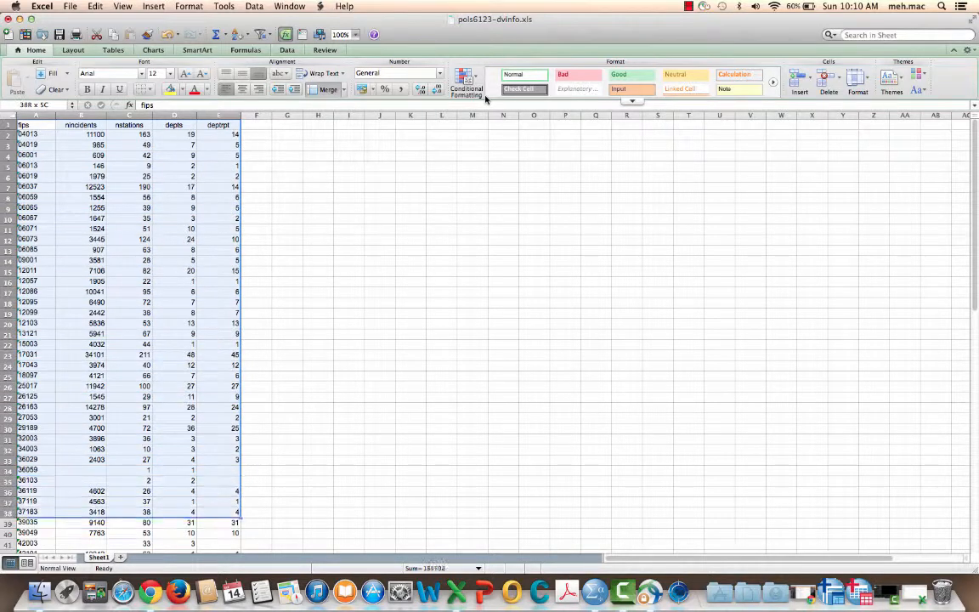
pyautogui.hotkey('shift', 'Down')
pyautogui.hotkey('shift', 'Down')
pyautogui.hotkey('shift', 'Down')
pyautogui.hotkey('shift', 'Down')
pyautogui.hotkey('shift', 'Down')
pyautogui.hotkey('shift', 'Down')
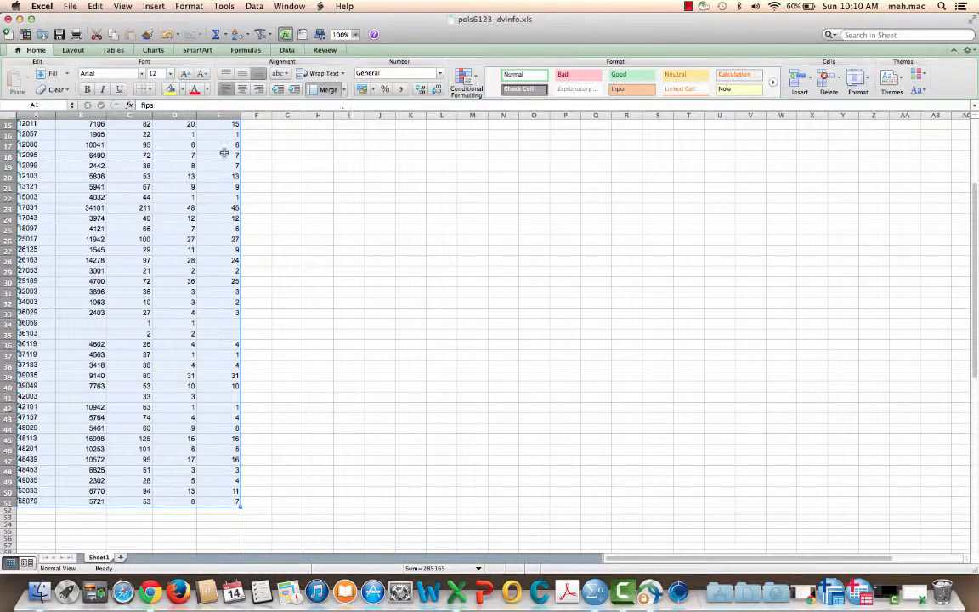
pyautogui.rightClick(51, 166)
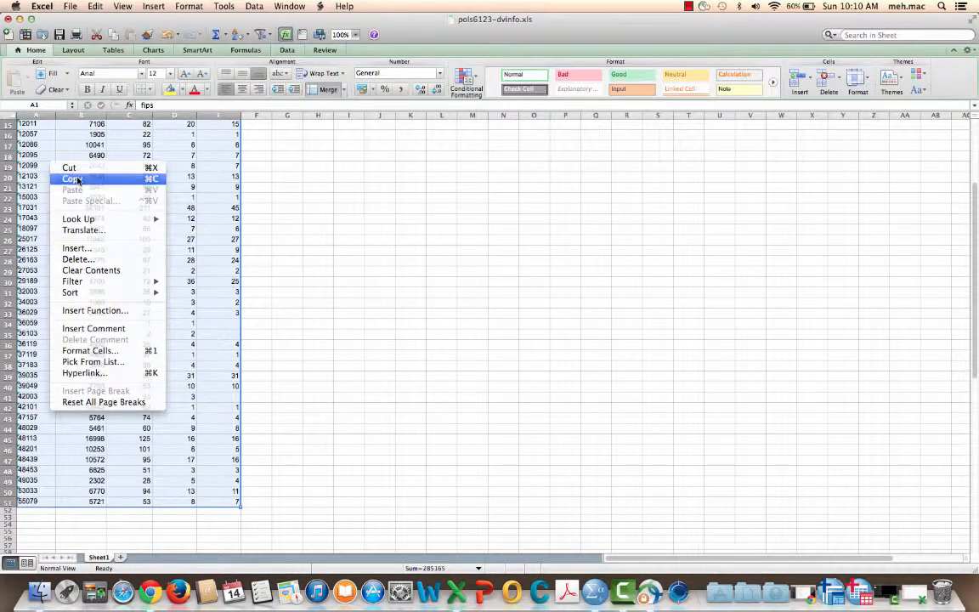
pyautogui.click(75, 177)
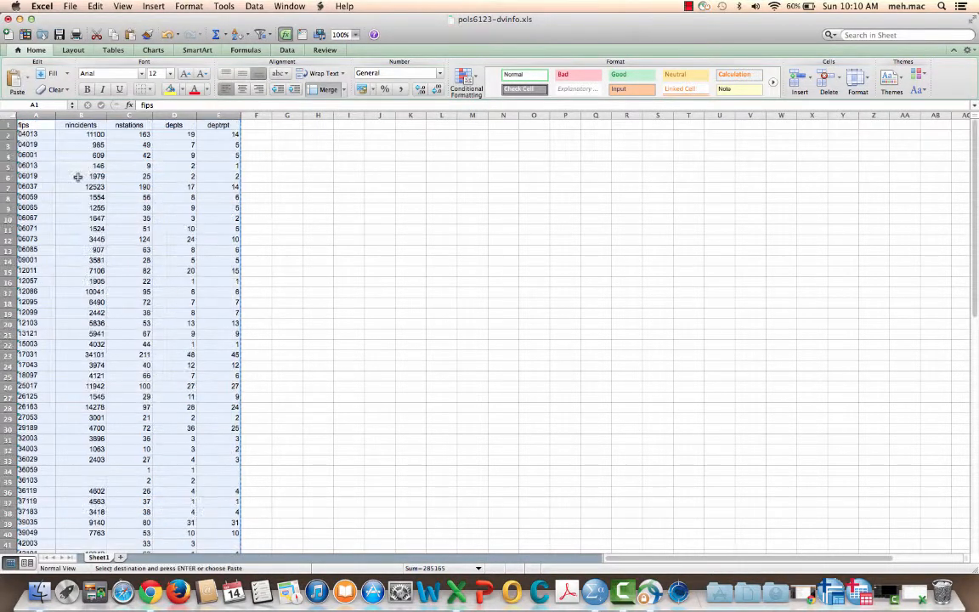
# Step: Minimize this workbook, restore pols6123-ctylevel.xls, and paste the copied block starting at C1 beside the county names
pyautogui.click(20, 17)
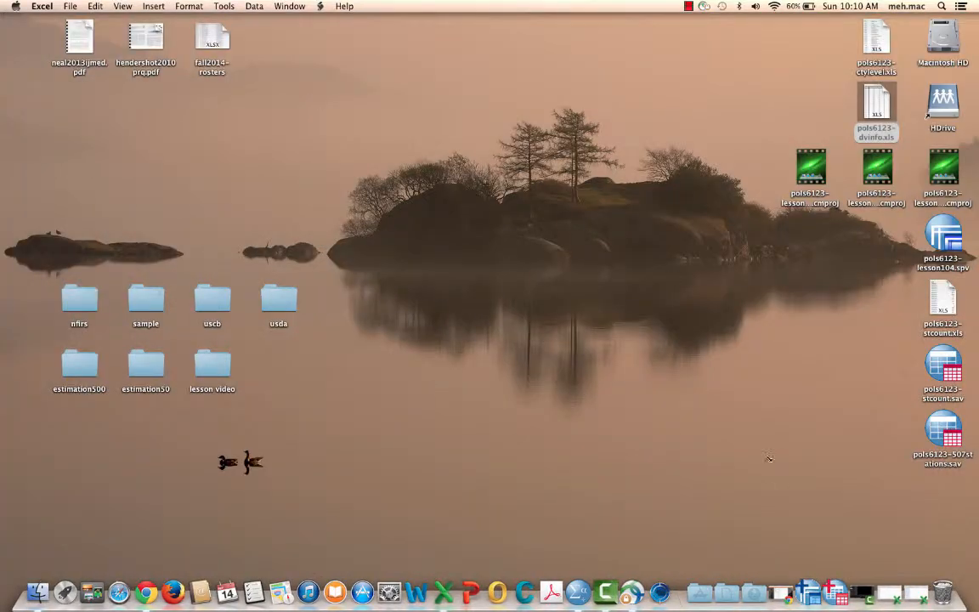
pyautogui.click(900, 592)
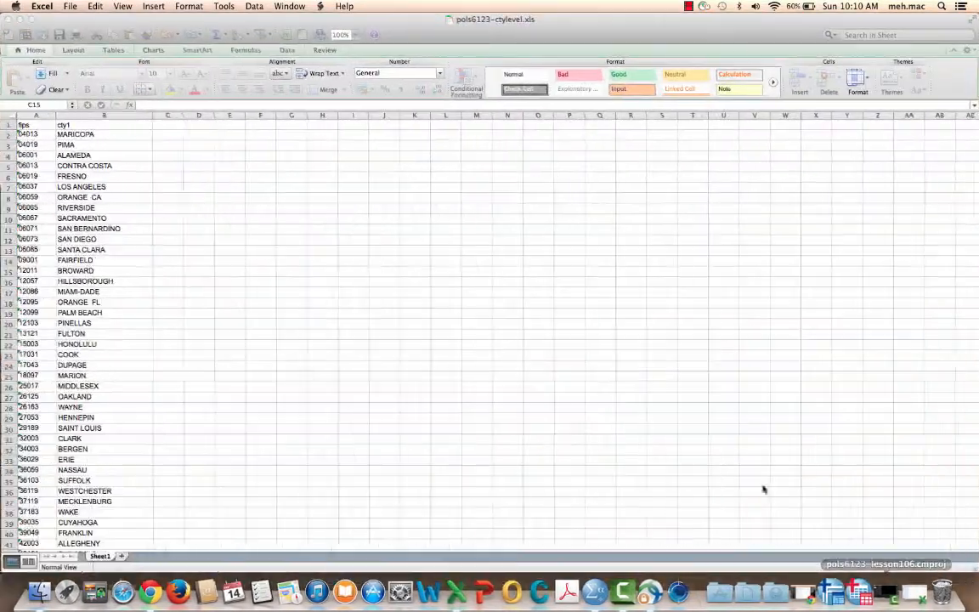
pyautogui.click(170, 125)
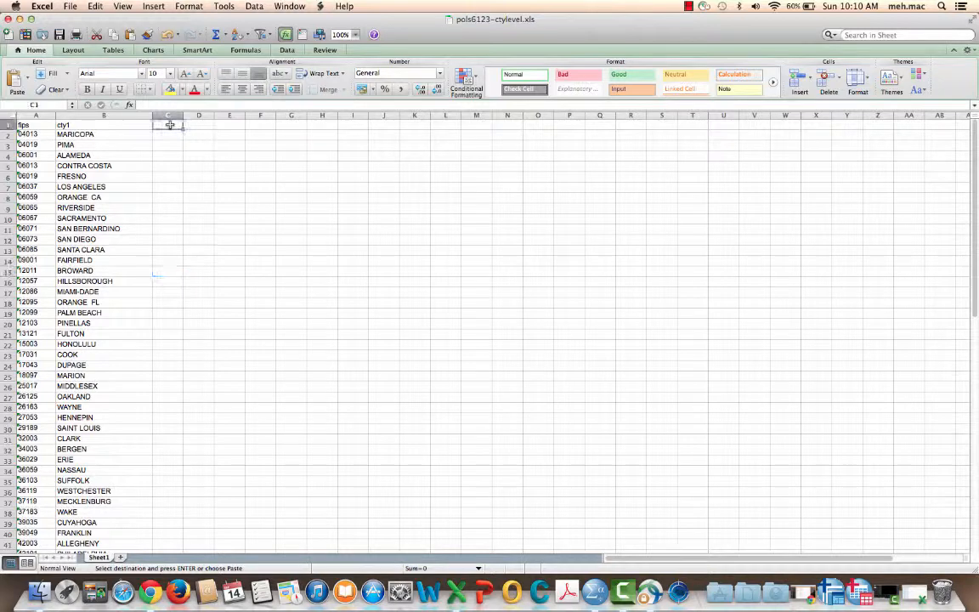
pyautogui.rightClick(170, 125)
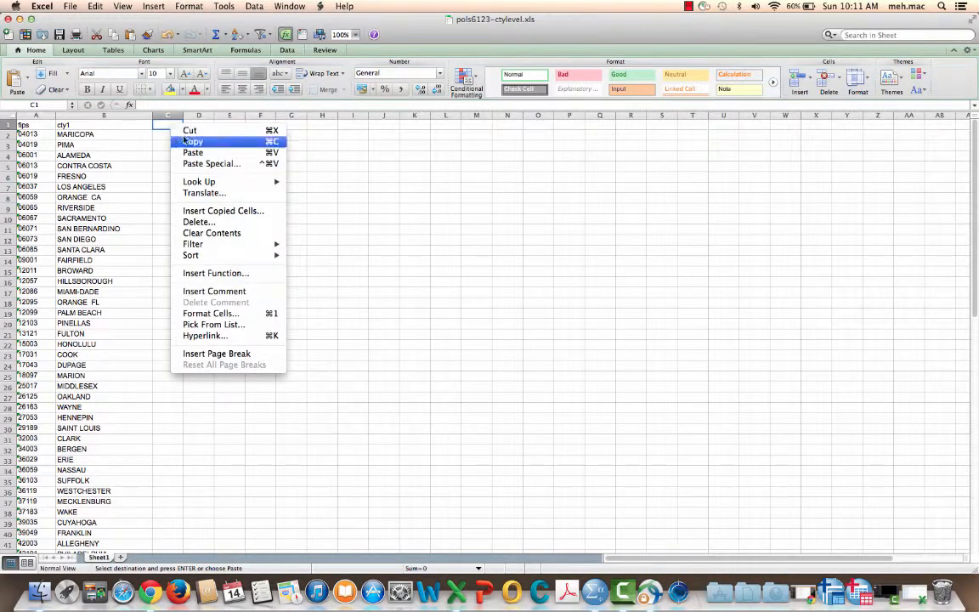
pyautogui.click(192, 153)
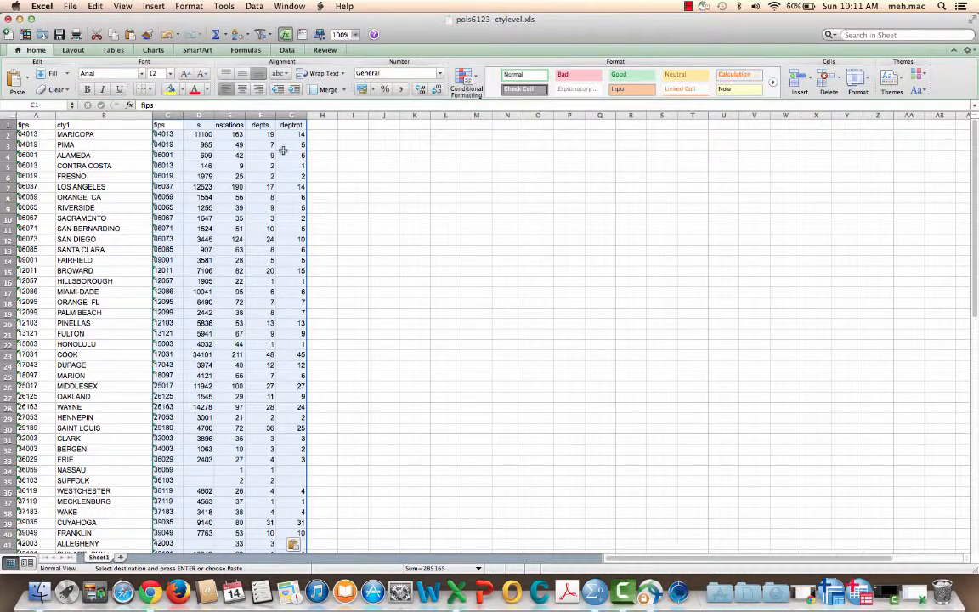
pyautogui.click(478, 225)
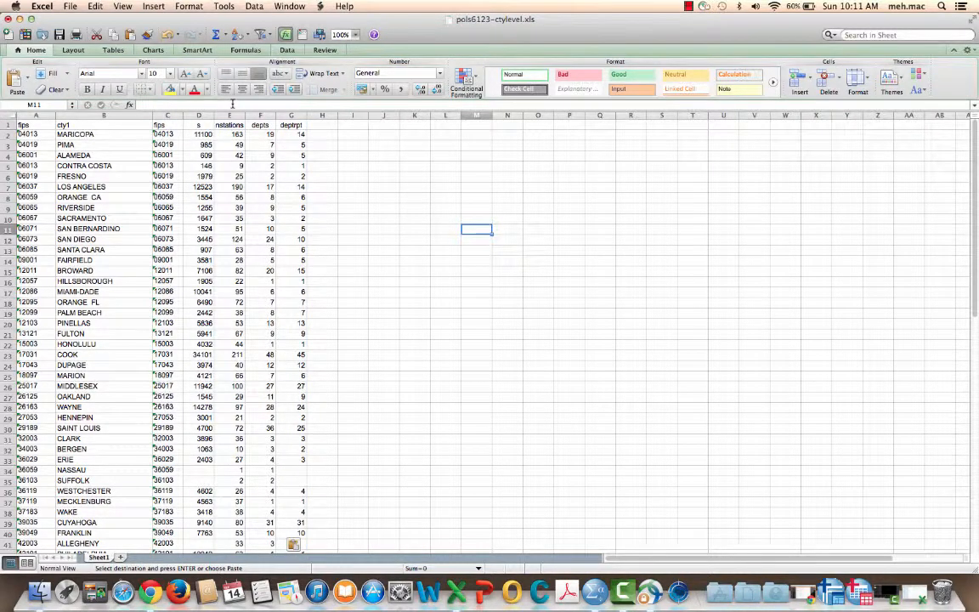
# Step: Widen the nincidents column and autofit the column widths across the entire worksheet
pyautogui.moveTo(214, 115)
pyautogui.mouseDown()
pyautogui.moveTo(251, 113)
pyautogui.moveTo(224, 113)
pyautogui.mouseUp()
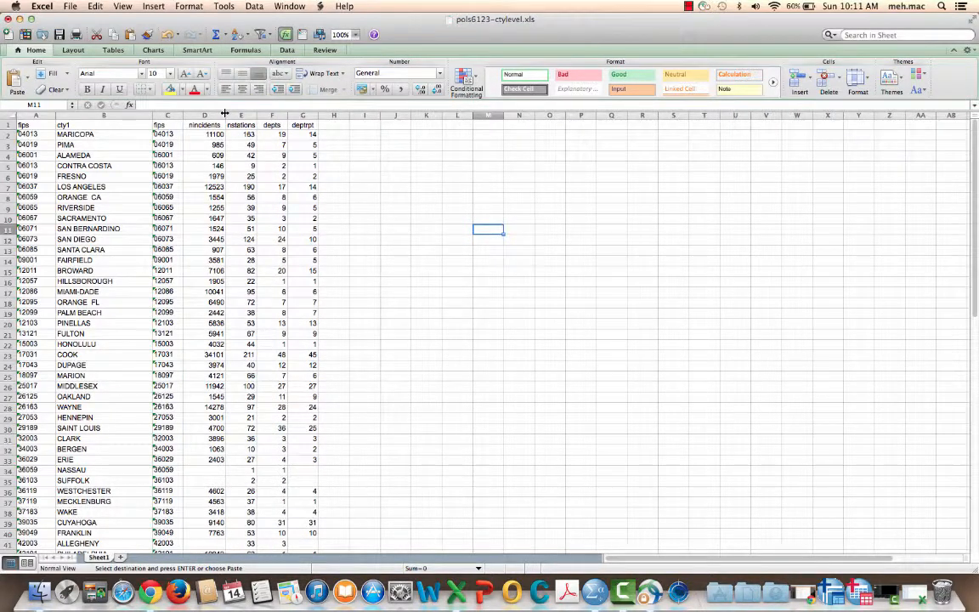
pyautogui.click(6, 114)
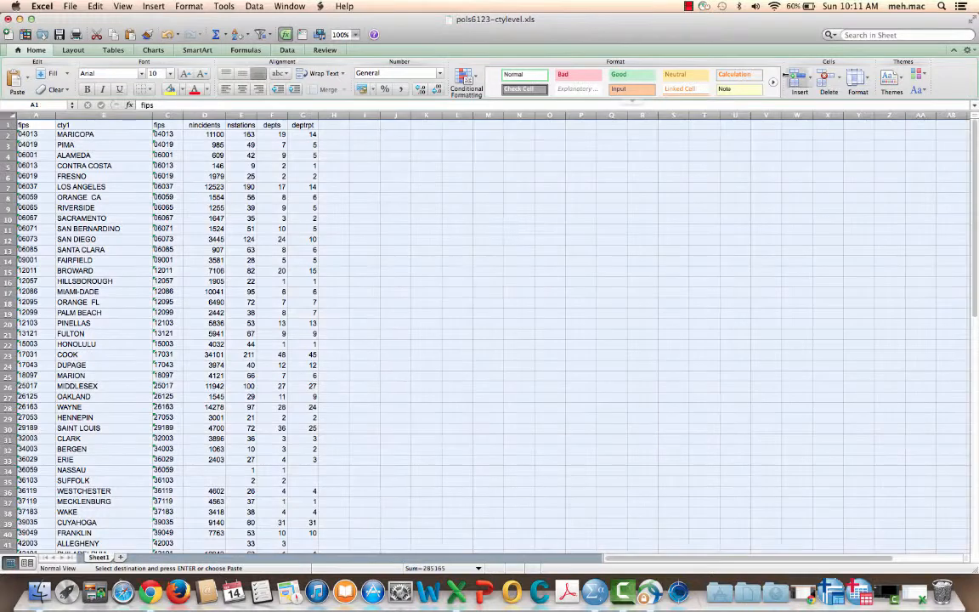
pyautogui.click(861, 85)
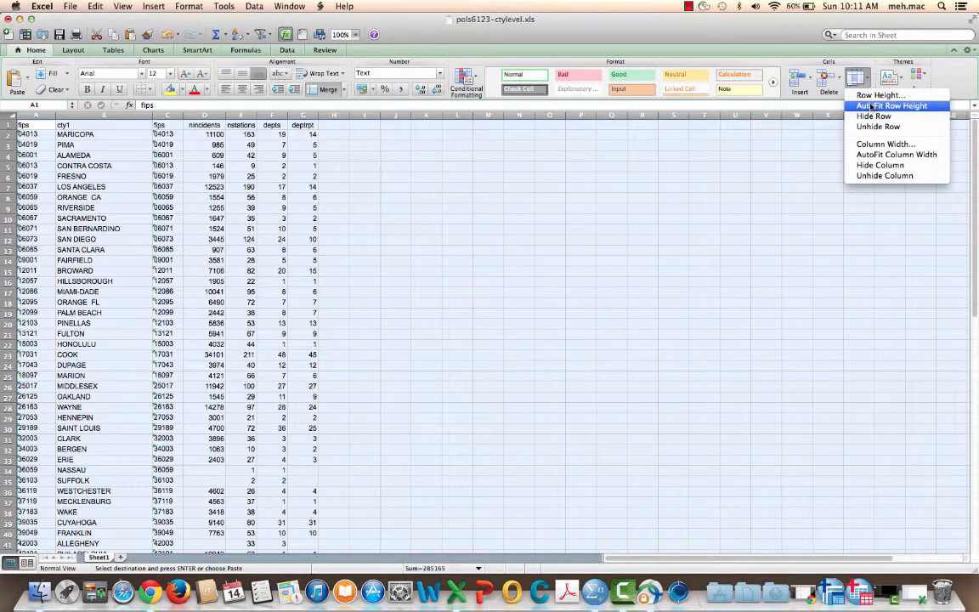
pyautogui.click(884, 155)
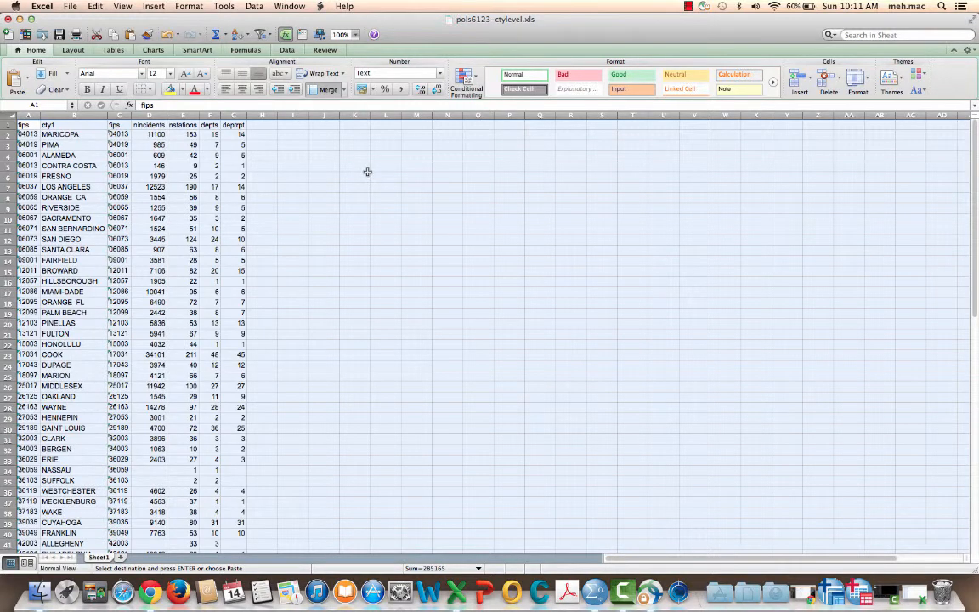
pyautogui.click(367, 172)
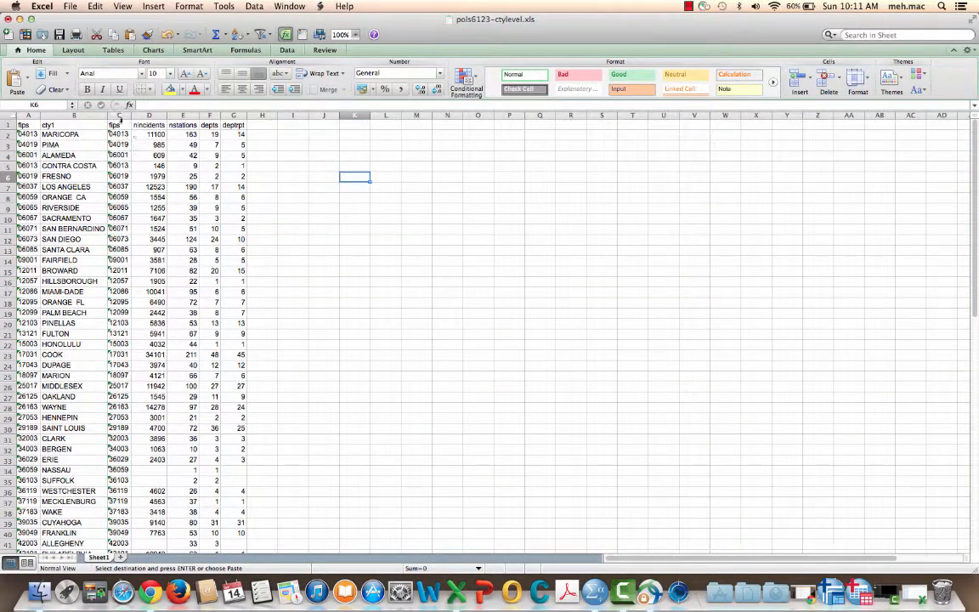
# Step: Apply the Text number format to columns A and B, the original fips and cty1 columns
pyautogui.moveTo(29, 116); pyautogui.dragTo(65, 116)
pyautogui.rightClick(64, 116)
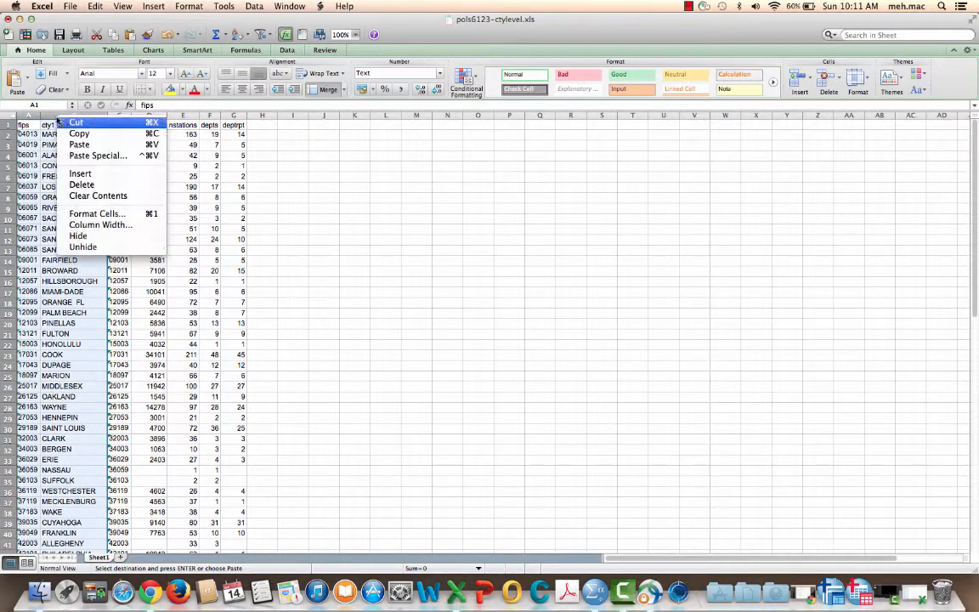
pyautogui.click(107, 217)
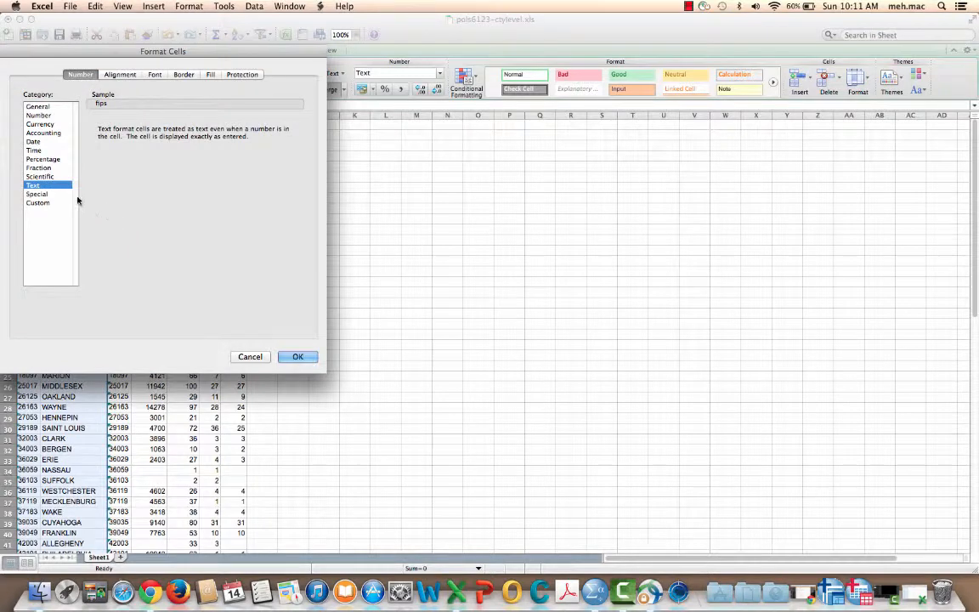
pyautogui.click(297, 357)
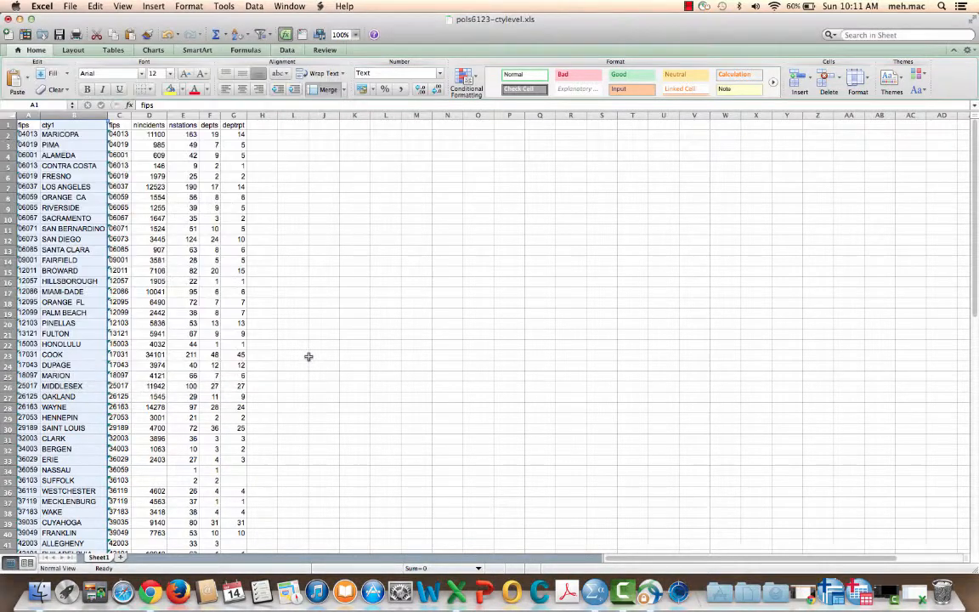
# Step: Format column C, the pasted fips column, as Text
pyautogui.click(123, 115)
pyautogui.rightClick(125, 115)
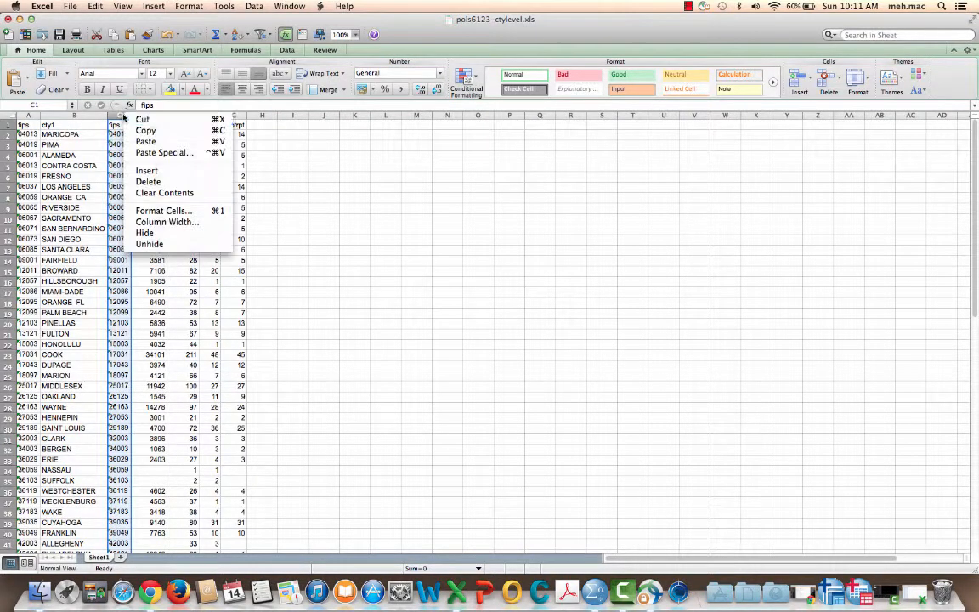
pyautogui.click(181, 213)
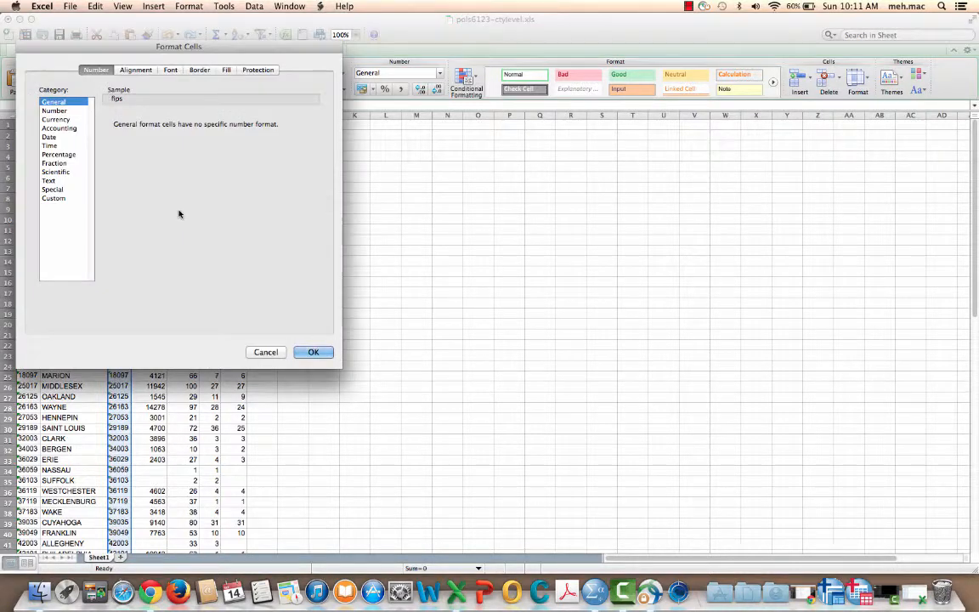
pyautogui.click(51, 180)
pyautogui.click(323, 353)
pyautogui.click(321, 301)
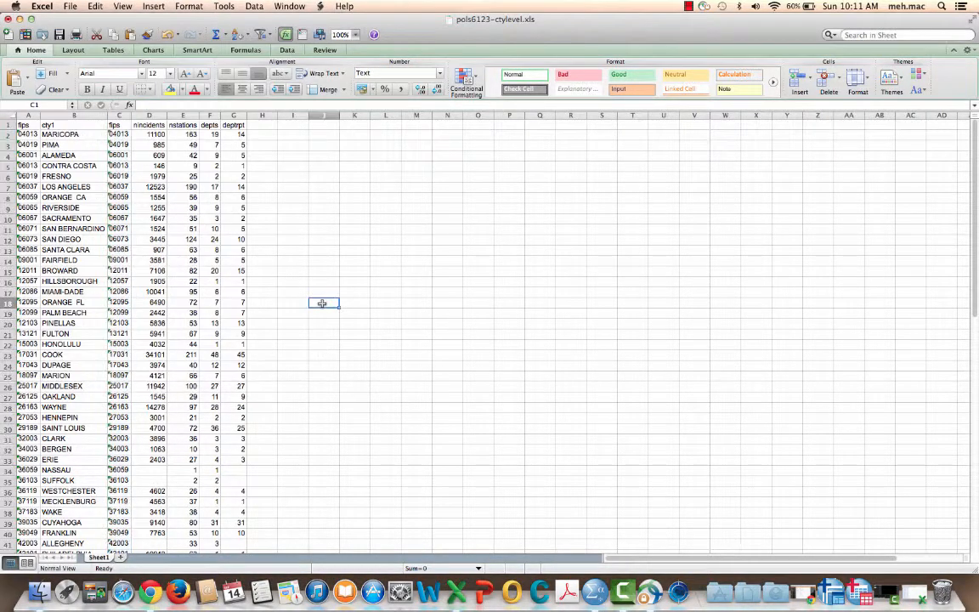
# Step: Examine the error-checking options on cell C2 and compare the two fips columns down to the last county row
pyautogui.click(115, 134)
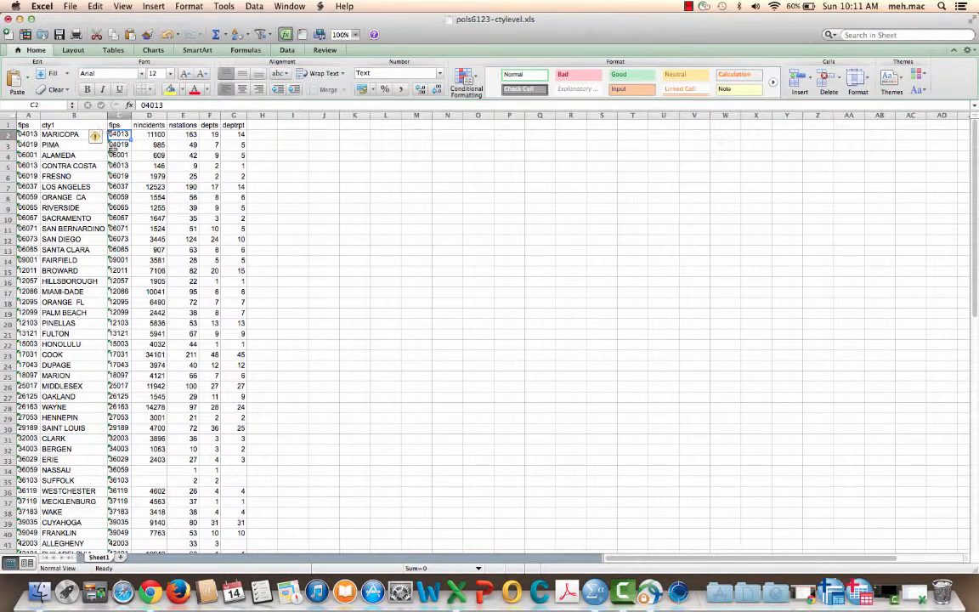
pyautogui.click(99, 135)
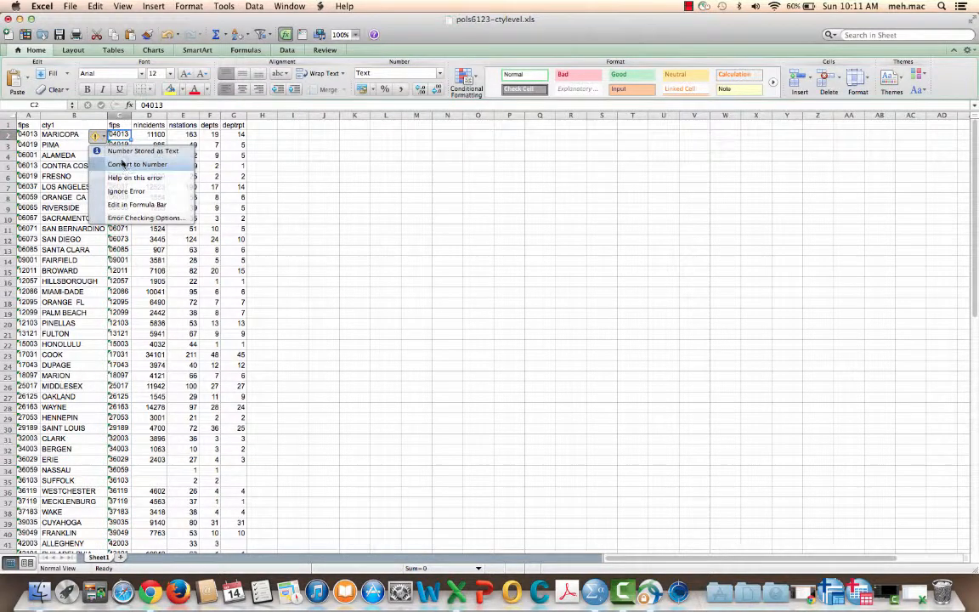
pyautogui.click(322, 162)
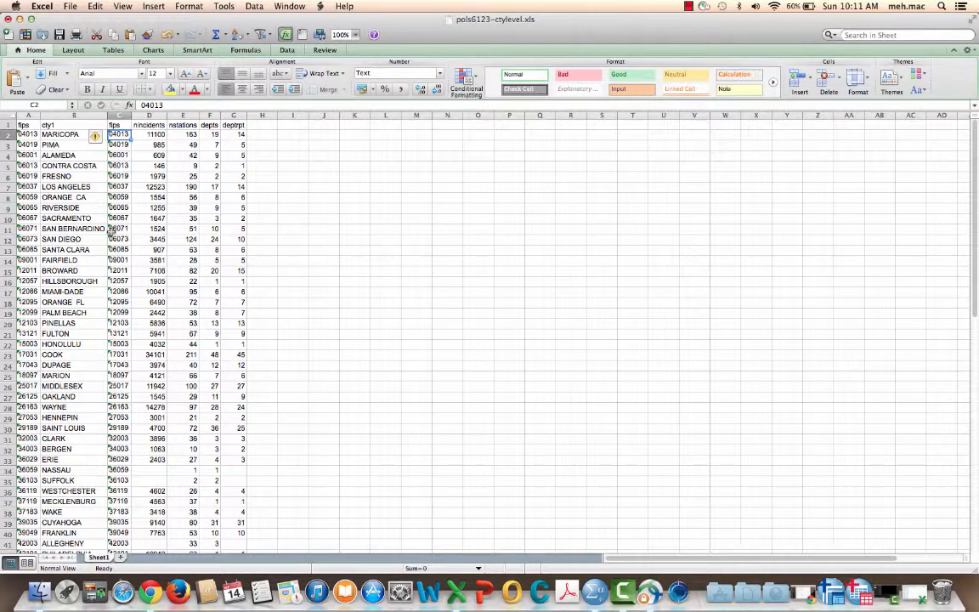
pyautogui.scroll(-10, 111, 220)
pyautogui.scroll(10, 113, 218)
pyautogui.click(292, 165)
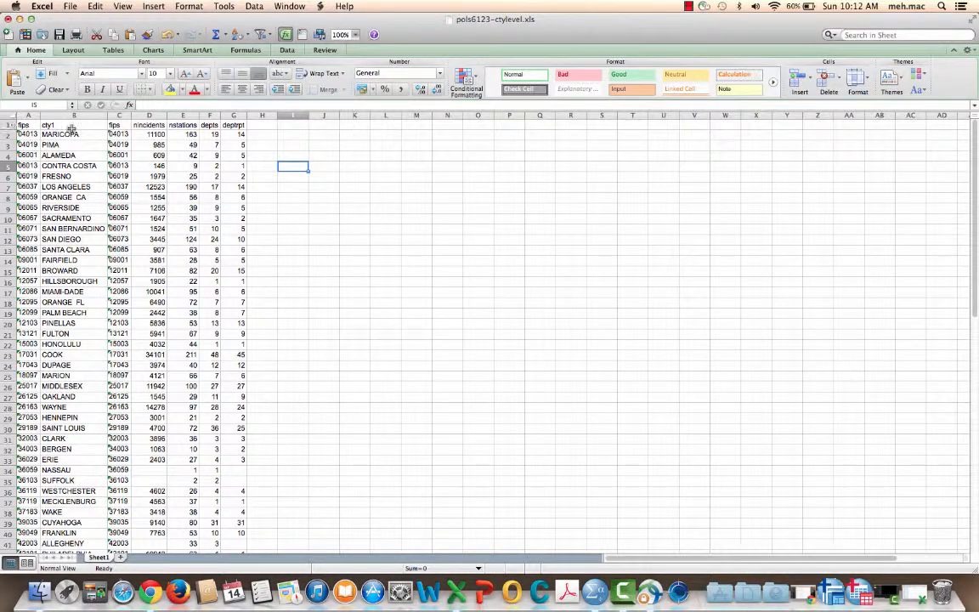
pyautogui.scroll(-8, 149, 281)
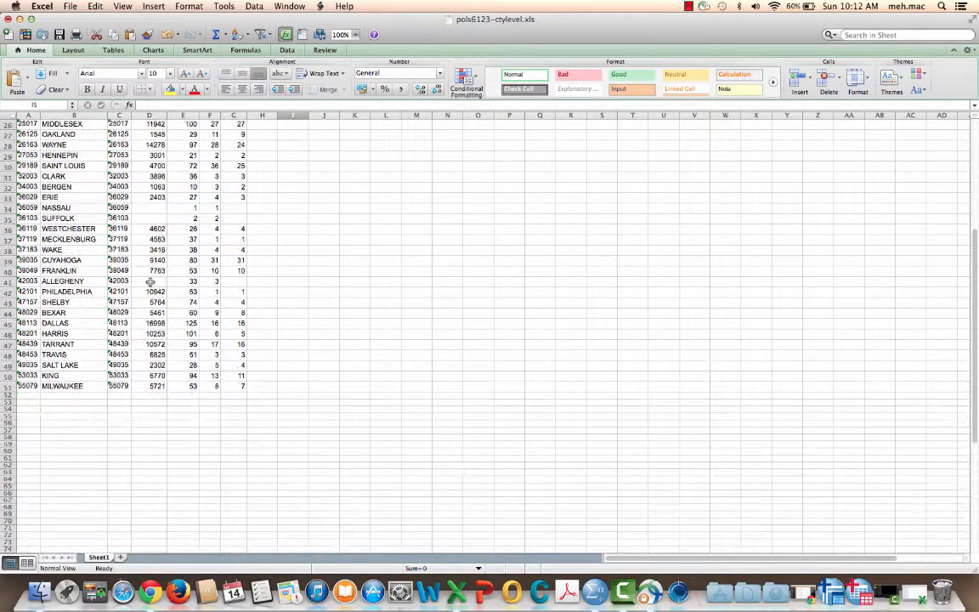
pyautogui.scroll(1, 149, 281)
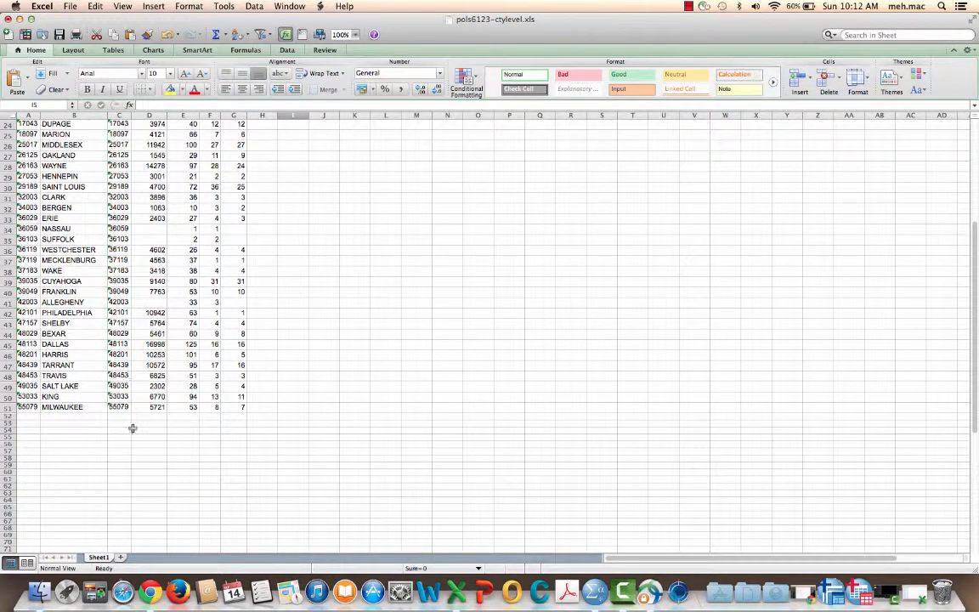
pyautogui.scroll(8, 210, 289)
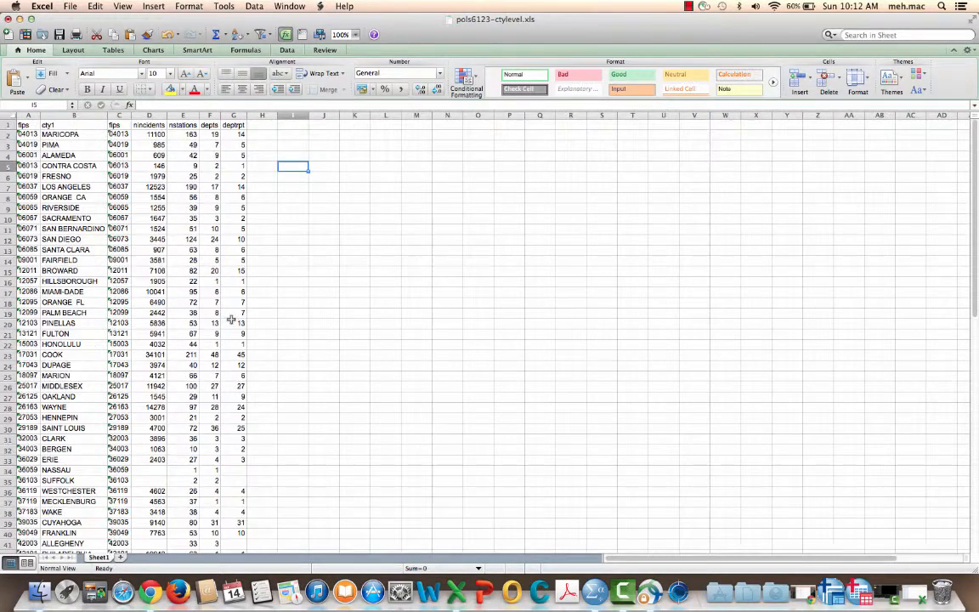
# Step: Enter the formula =MATCH(A2,C2) in cell I2 to compare the two fips codes of the first county
pyautogui.click(285, 133)
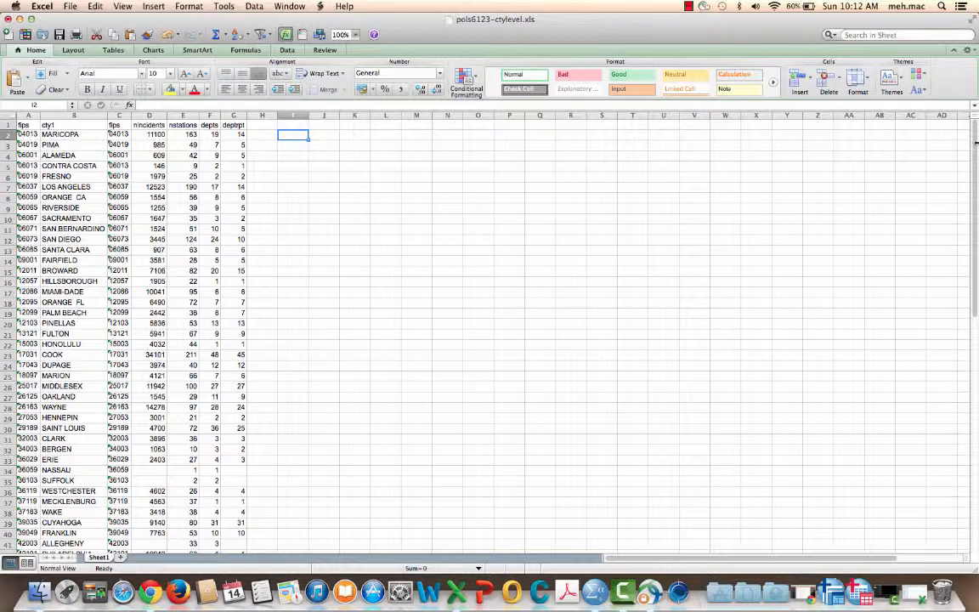
pyautogui.write('=match')
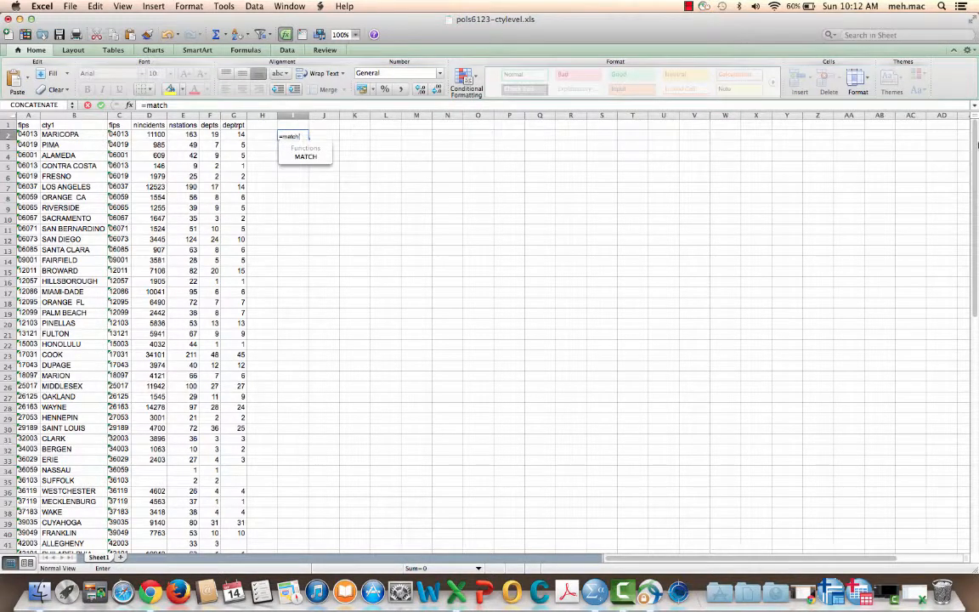
pyautogui.write('(')
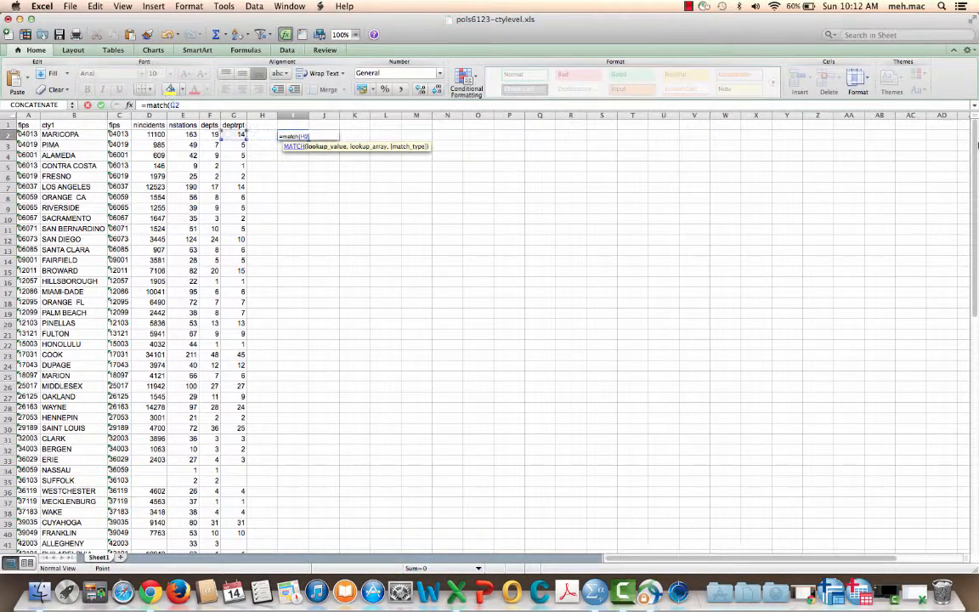
pyautogui.click(161, 135)
pyautogui.click(36, 134)
pyautogui.write(',')
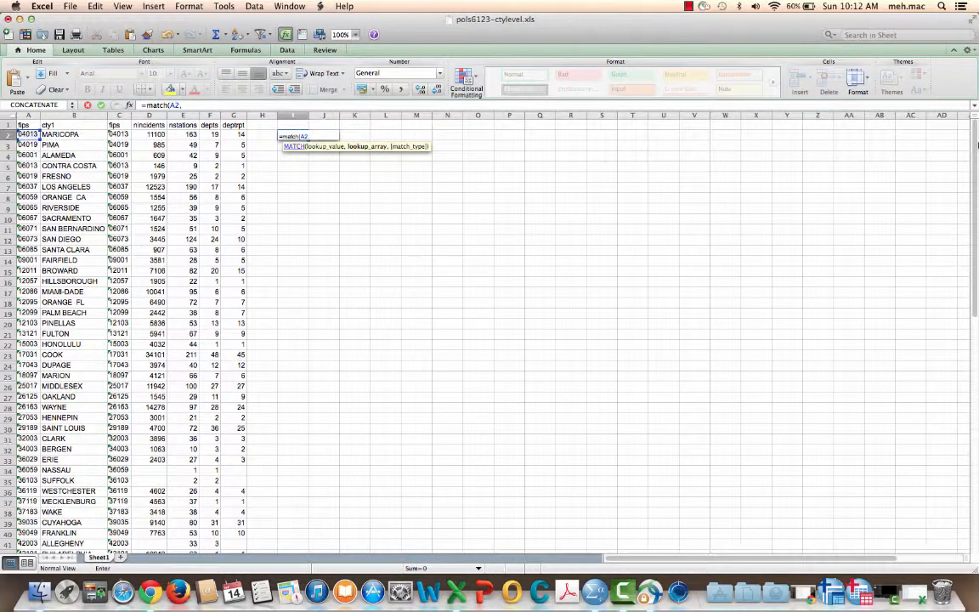
pyautogui.click(125, 135)
pyautogui.write(')')
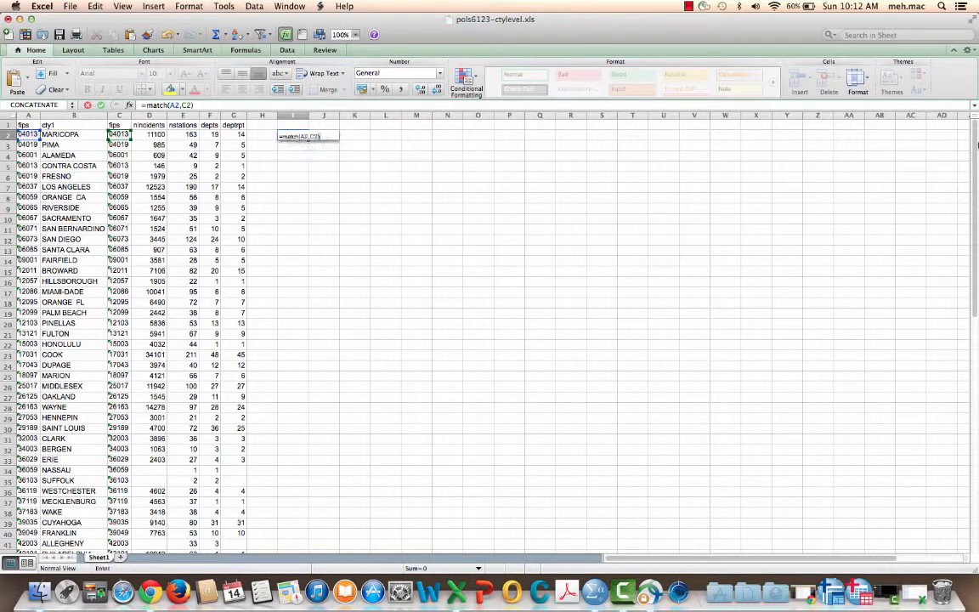
pyautogui.press('Return')
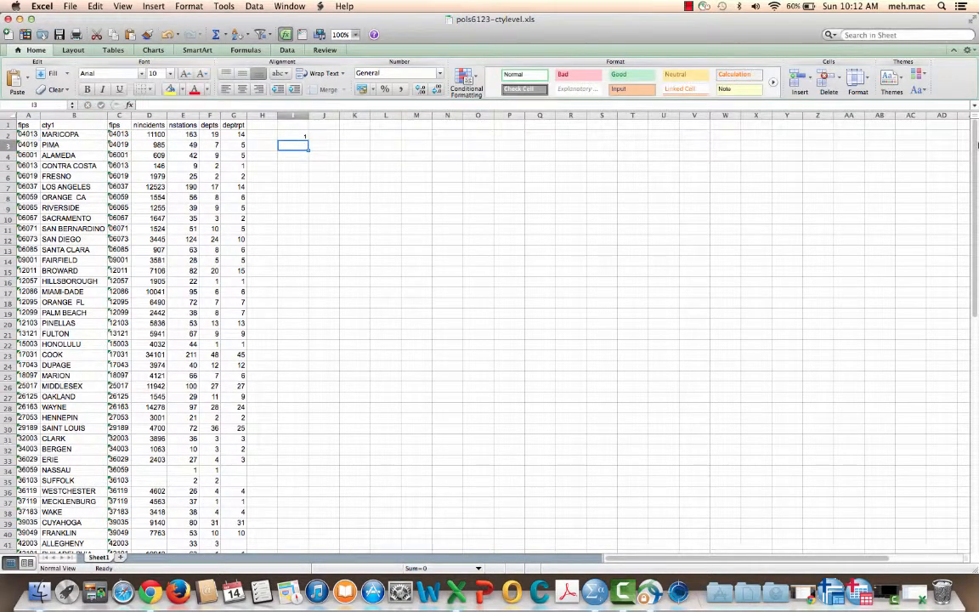
# Step: Copy the MATCH formula from I2 down column I through row 51, the last county row
pyautogui.click(291, 136)
pyautogui.rightClick(293, 136)
pyautogui.click(315, 154)
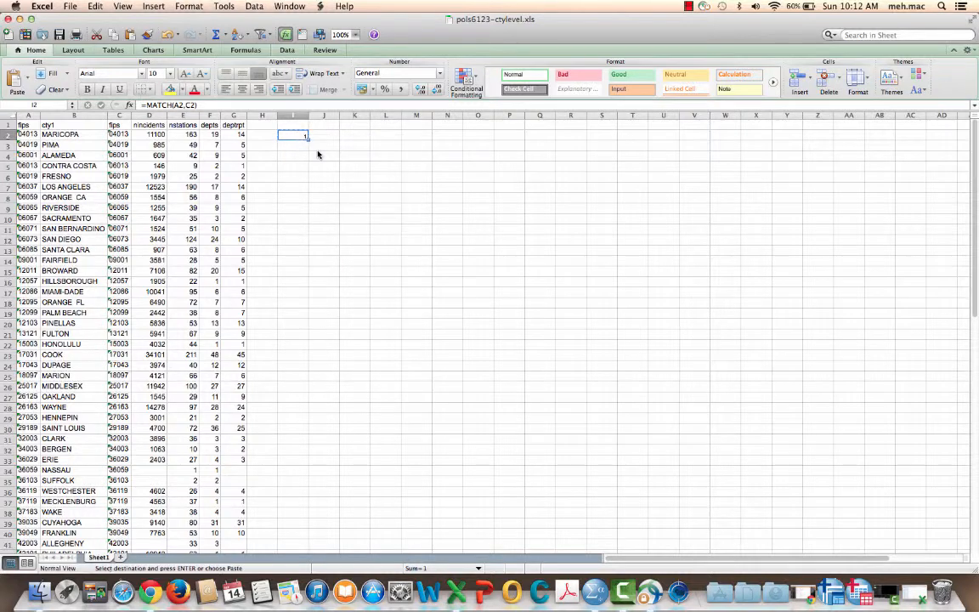
pyautogui.moveTo(319, 149); pyautogui.dragTo(317, 151)
pyautogui.hotkey('shift', 'Down')
pyautogui.hotkey('shift', 'Down')
pyautogui.hotkey('shift', 'Down')
pyautogui.hotkey('shift', 'Down')
pyautogui.hotkey('shift', 'Down')
pyautogui.hotkey('shift', 'Down')
pyautogui.hotkey('shift', 'Down')
pyautogui.hotkey('shift', 'Down')
pyautogui.hotkey('shift', 'Down')
pyautogui.hotkey('shift', 'Down')
pyautogui.hotkey('shift', 'Down')
pyautogui.hotkey('shift', 'Down')
pyautogui.hotkey('shift', 'Down')
pyautogui.hotkey('shift', 'Down')
pyautogui.hotkey('shift', 'Down')
pyautogui.hotkey('shift', 'Down')
pyautogui.hotkey('shift', 'Down')
pyautogui.hotkey('shift', 'Down')
pyautogui.hotkey('shift', 'Down')
pyautogui.hotkey('shift', 'Down')
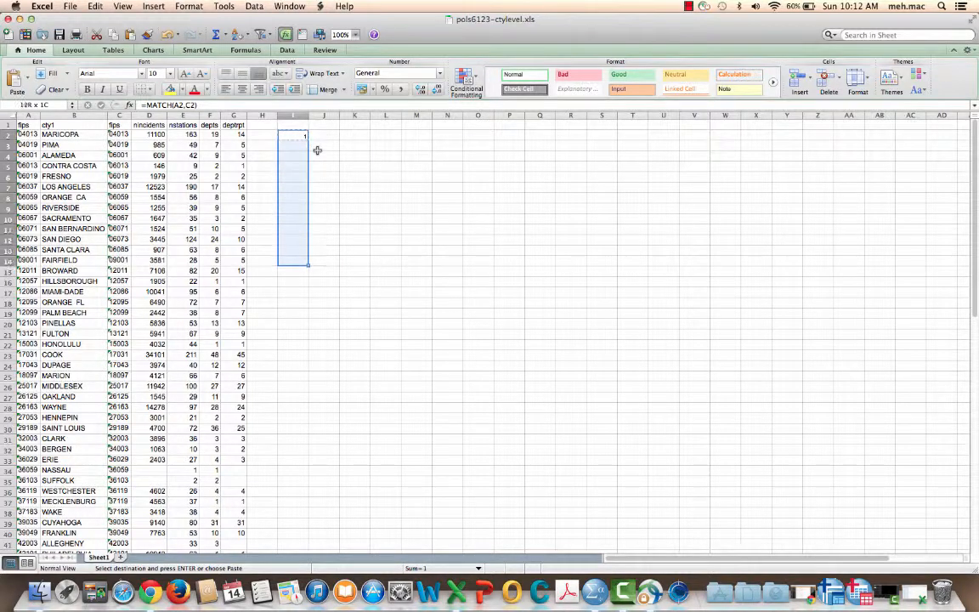
pyautogui.hotkey('shift', 'Down')
pyautogui.hotkey('shift', 'Down')
pyautogui.hotkey('shift', 'Down')
pyautogui.hotkey('shift', 'Down')
pyautogui.hotkey('shift', 'Down')
pyautogui.hotkey('shift', 'Down')
pyautogui.hotkey('shift', 'Down')
pyautogui.hotkey('shift', 'Down')
pyautogui.hotkey('shift', 'Down')
pyautogui.hotkey('shift', 'Down')
pyautogui.hotkey('shift', 'Down')
pyautogui.hotkey('shift', 'Down')
pyautogui.hotkey('shift', 'Down')
pyautogui.hotkey('shift', 'Down')
pyautogui.hotkey('shift', 'Down')
pyautogui.hotkey('shift', 'Down')
pyautogui.hotkey('shift', 'Down')
pyautogui.hotkey('shift', 'Down')
pyautogui.hotkey('shift', 'Down')
pyautogui.hotkey('shift', 'Down')
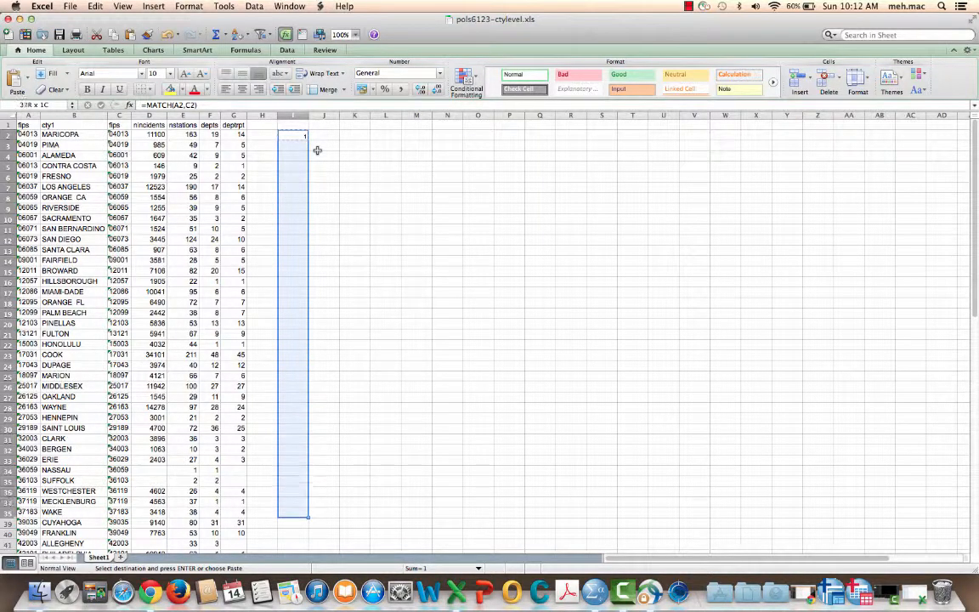
pyautogui.hotkey('shift', 'Down')
pyautogui.hotkey('shift', 'Down')
pyautogui.hotkey('shift', 'Down')
pyautogui.hotkey('shift', 'Down')
pyautogui.hotkey('shift', 'Down')
pyautogui.hotkey('shift', 'Down')
pyautogui.hotkey('shift', 'Up')
pyautogui.hotkey('shift', 'Up')
pyautogui.hotkey('shift', 'Up')
pyautogui.hotkey('shift', 'Up')
pyautogui.hotkey('shift', 'Up')
pyautogui.hotkey('shift', 'Up')
pyautogui.hotkey('shift', 'Up')
pyautogui.hotkey('shift', 'Up')
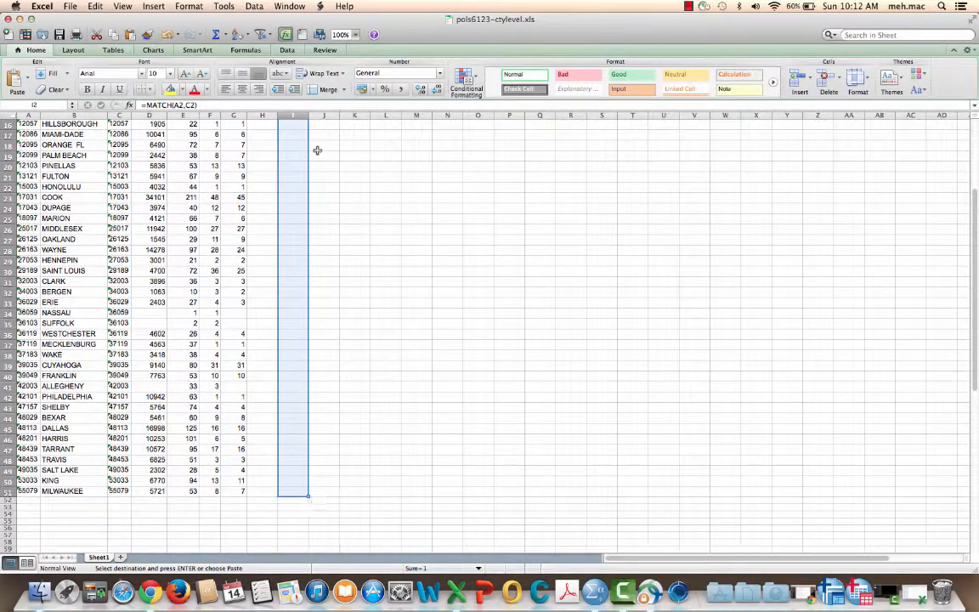
pyautogui.scroll(4, 317, 151)
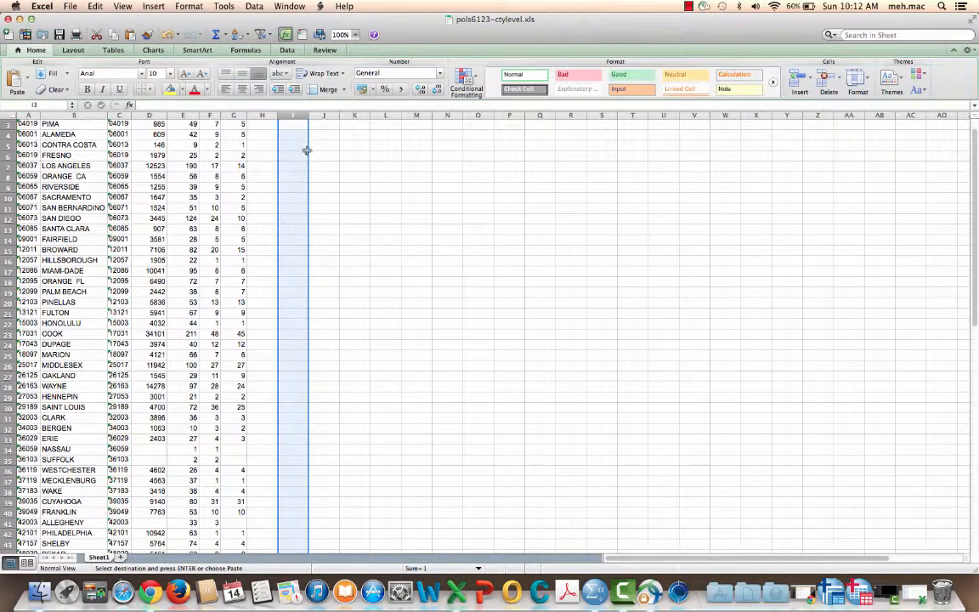
pyautogui.rightClick(300, 154)
pyautogui.click(321, 178)
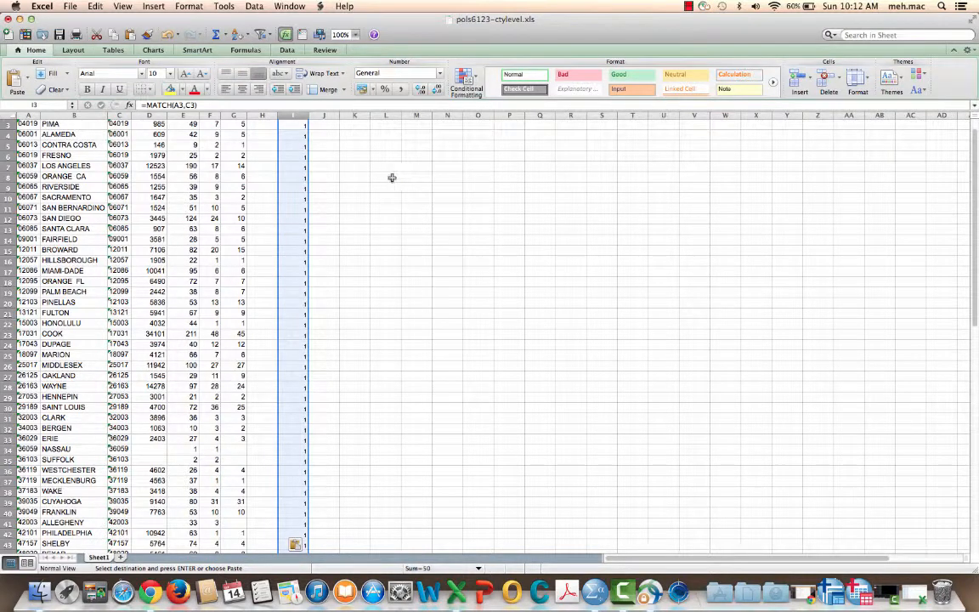
# Step: Examine the copied MATCH formulas in column I from row 2 down to row 9
pyautogui.scroll(1, 372, 176)
pyautogui.click(351, 167)
pyautogui.click(304, 136)
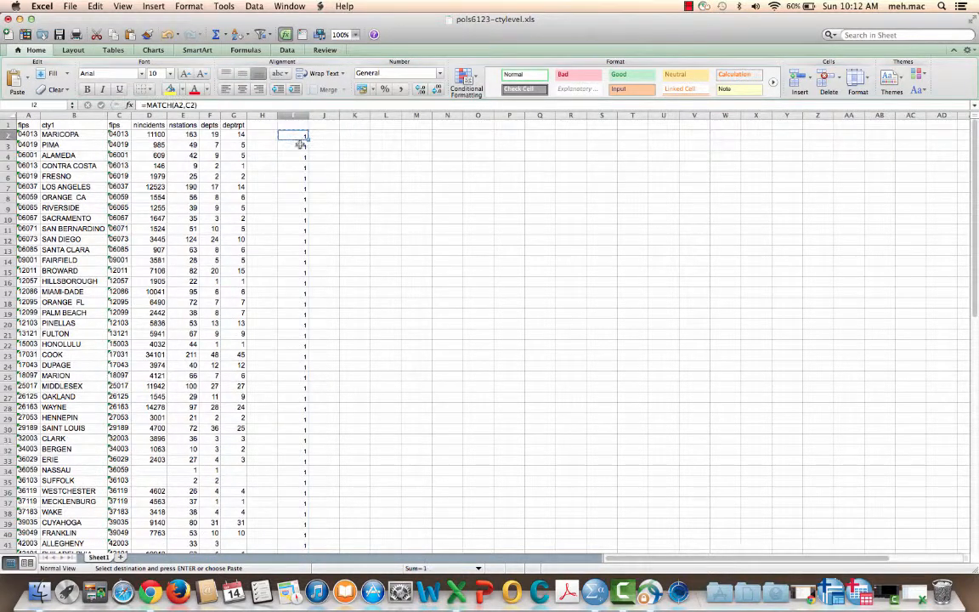
pyautogui.press('Down')
pyautogui.press('Down')
pyautogui.press('Down')
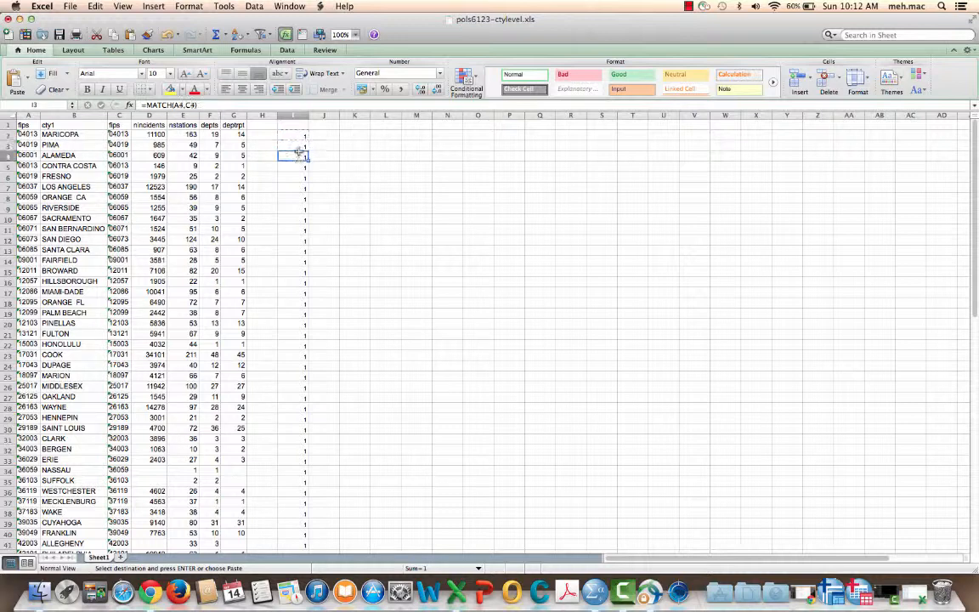
pyautogui.press('Down')
pyautogui.press('Down')
pyautogui.press('Down')
pyautogui.press('Down')
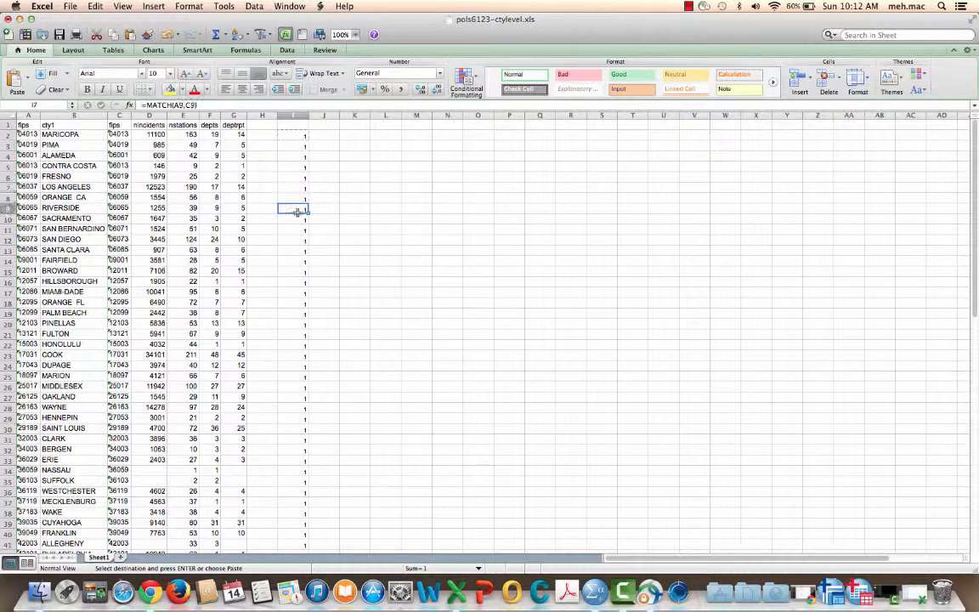
pyautogui.click(348, 206)
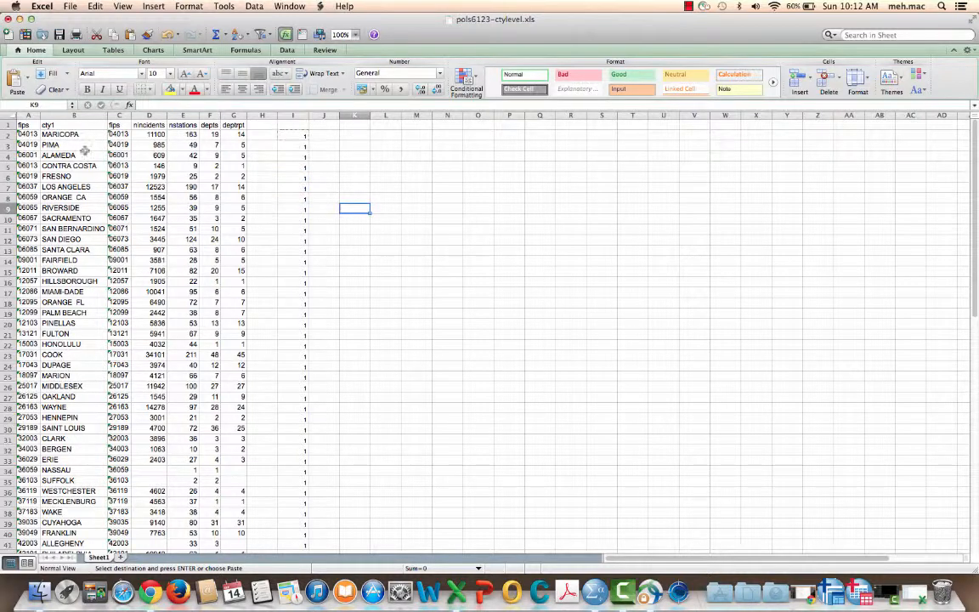
# Step: Total the MATCH results with AutoSum in cell I52, directly below the last county row
pyautogui.click(387, 176)
pyautogui.scroll(-10, 323, 172)
pyautogui.scroll(-5, 323, 172)
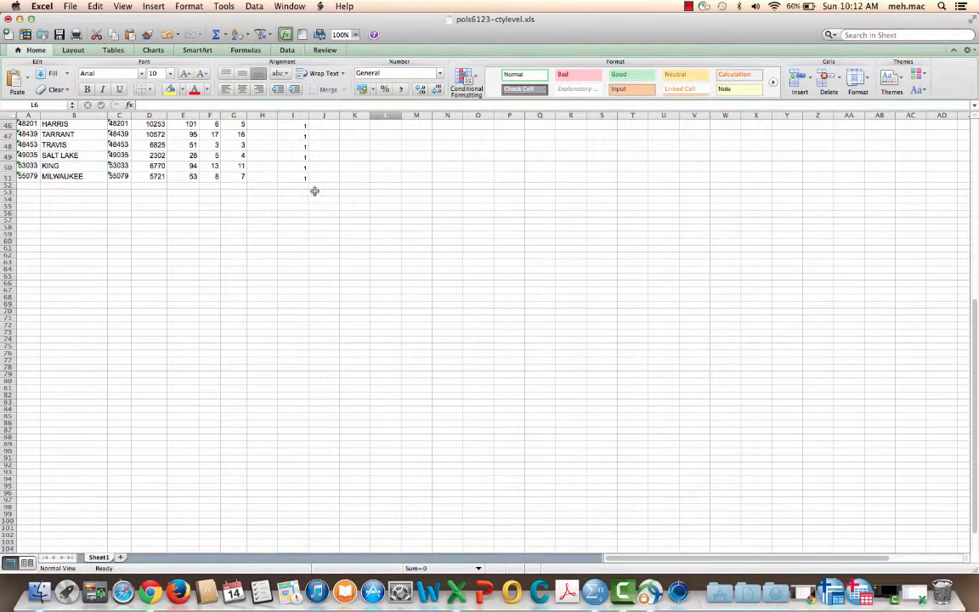
pyautogui.click(298, 185)
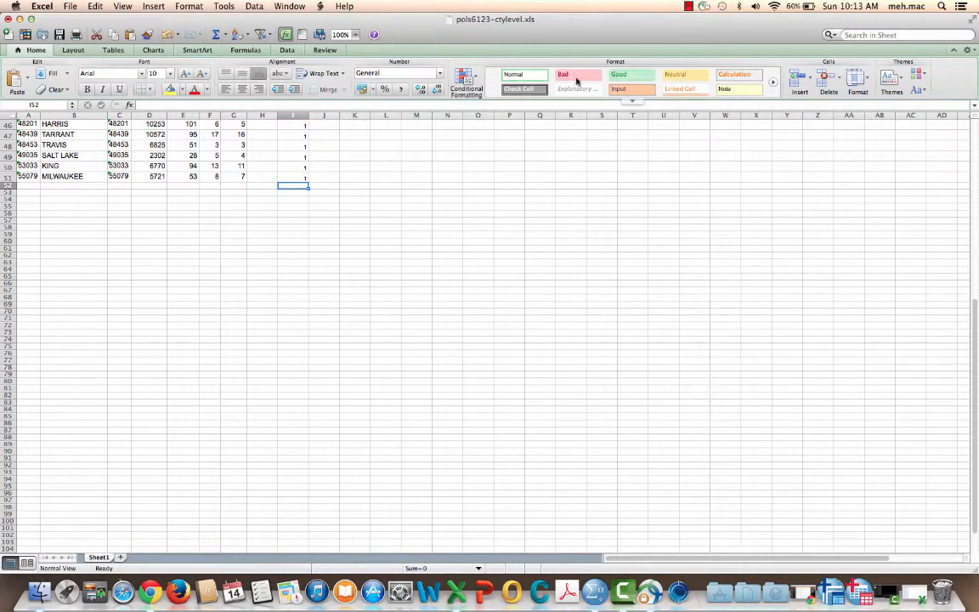
pyautogui.click(245, 50)
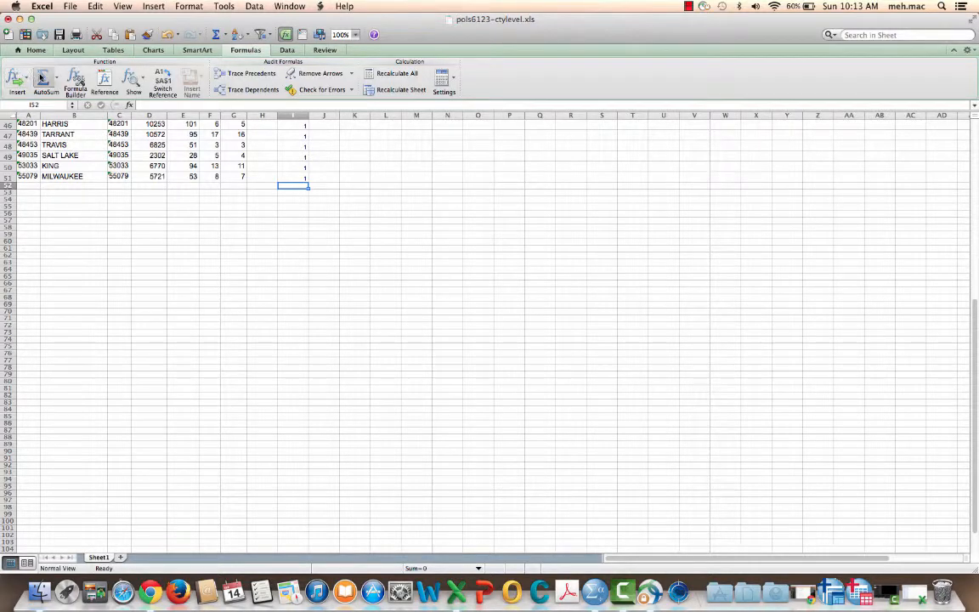
pyautogui.click(44, 79)
pyautogui.press('Return')
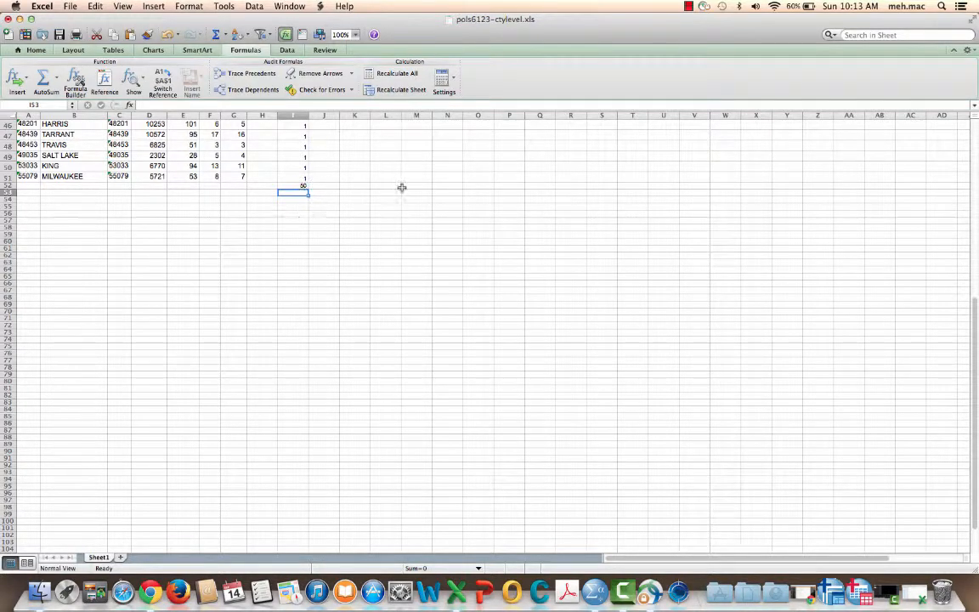
# Step: Delete columns H through J, which hold the MATCH check and its total
pyautogui.scroll(15, 402, 188)
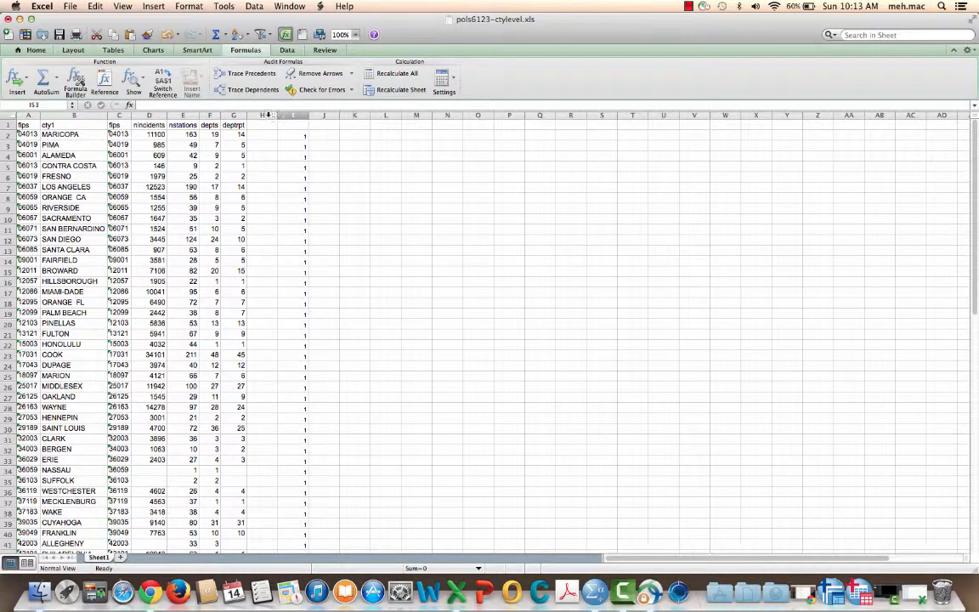
pyautogui.moveTo(264, 114); pyautogui.dragTo(329, 114)
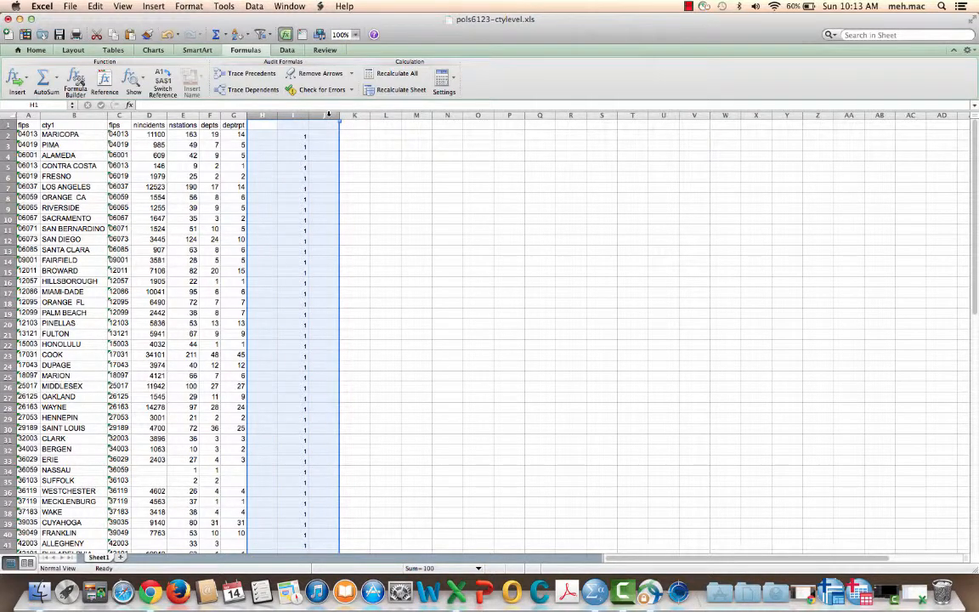
pyautogui.rightClick(328, 114)
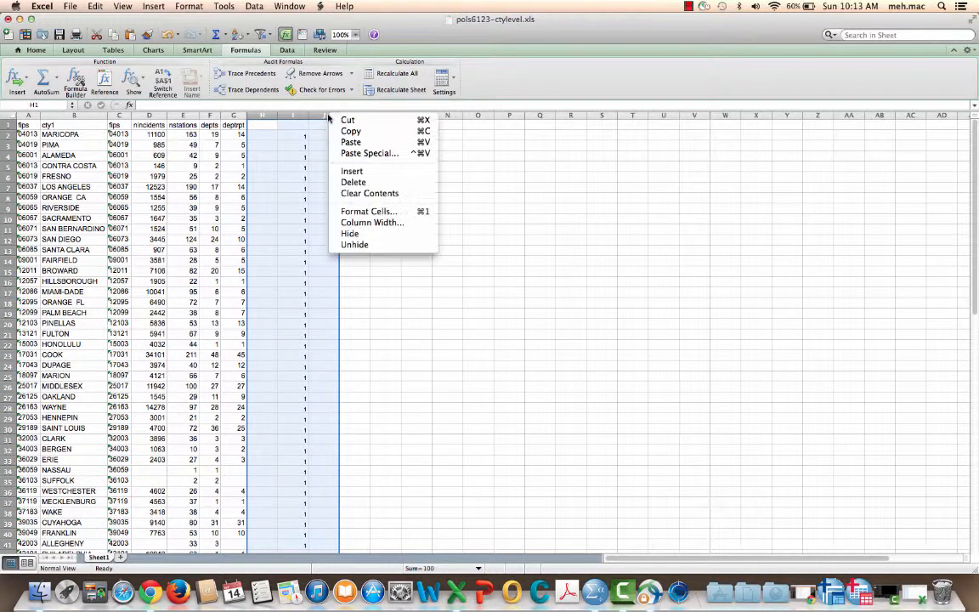
pyautogui.click(364, 183)
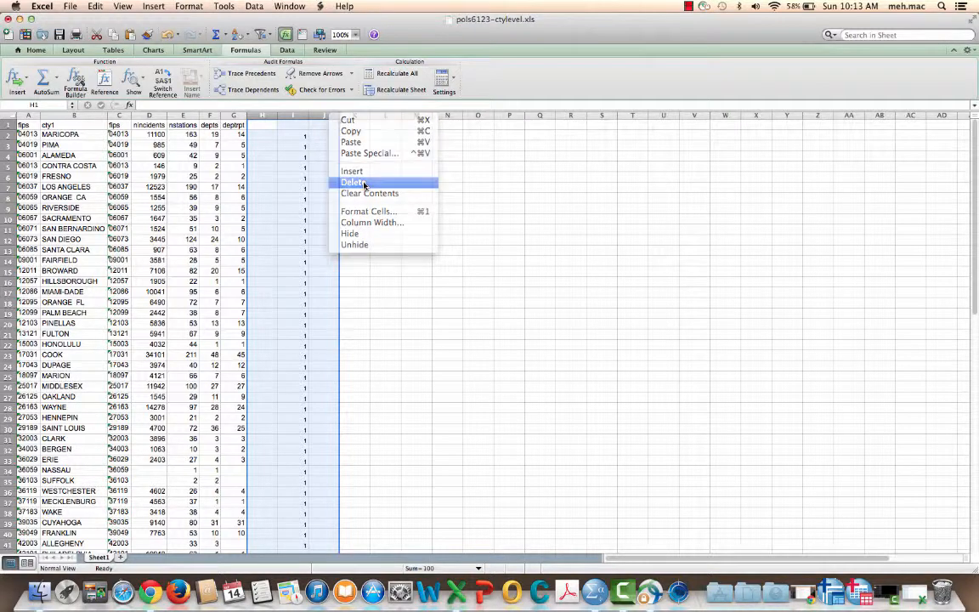
pyautogui.click(267, 136)
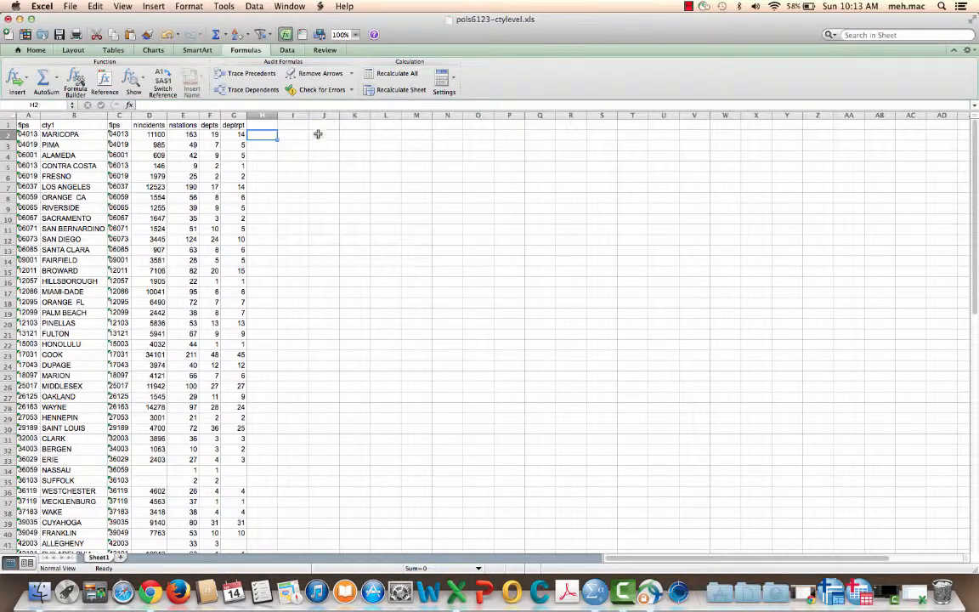
# Step: Delete the duplicate fips column C between cty1 and nincidents
pyautogui.press('Left')
pyautogui.press('Up')
pyautogui.press('Left')
pyautogui.press('Left')
pyautogui.press('Left')
pyautogui.press('Left')
pyautogui.press('Left')
pyautogui.press('Left')
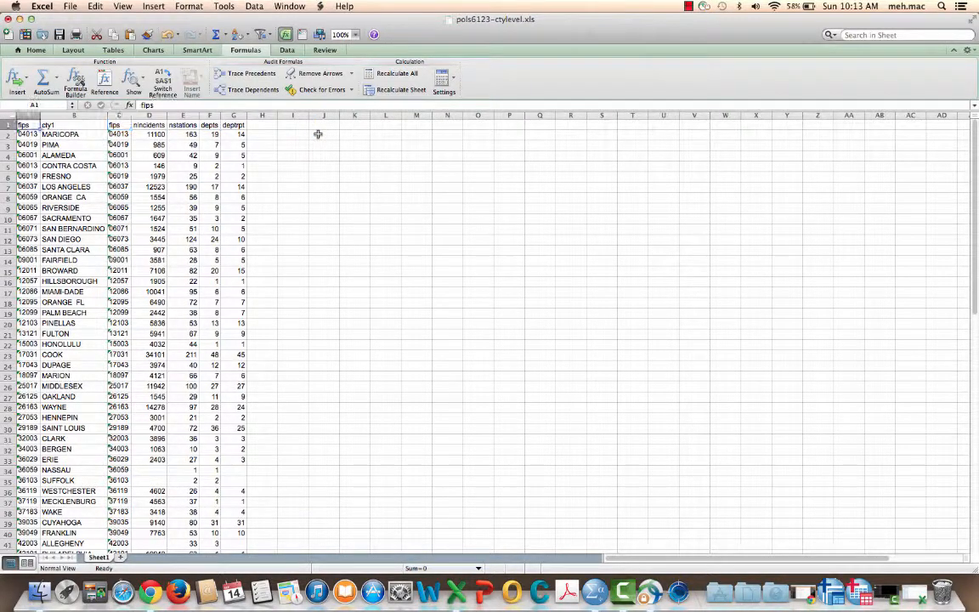
pyautogui.click(125, 115)
pyautogui.rightClick(128, 115)
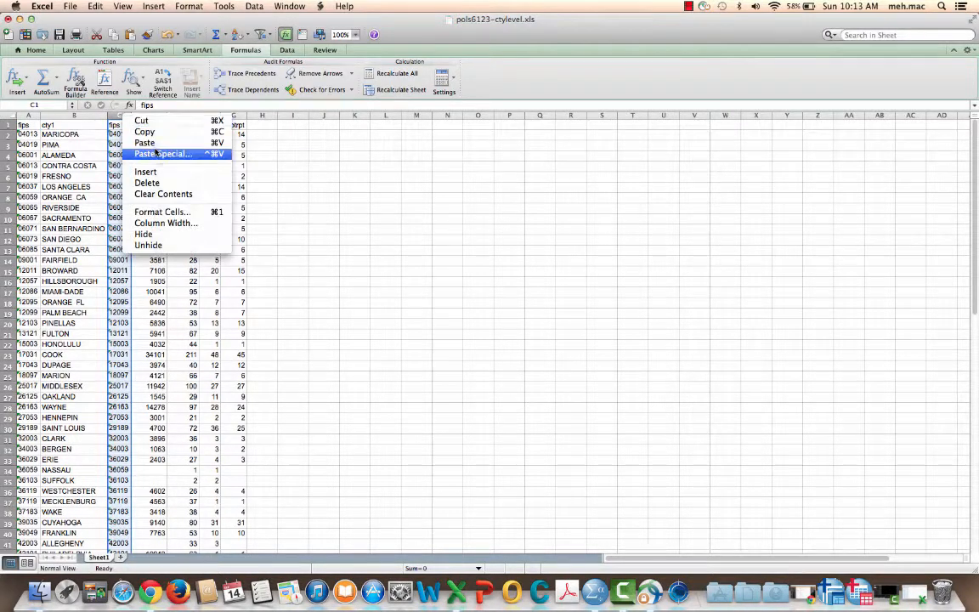
pyautogui.click(148, 186)
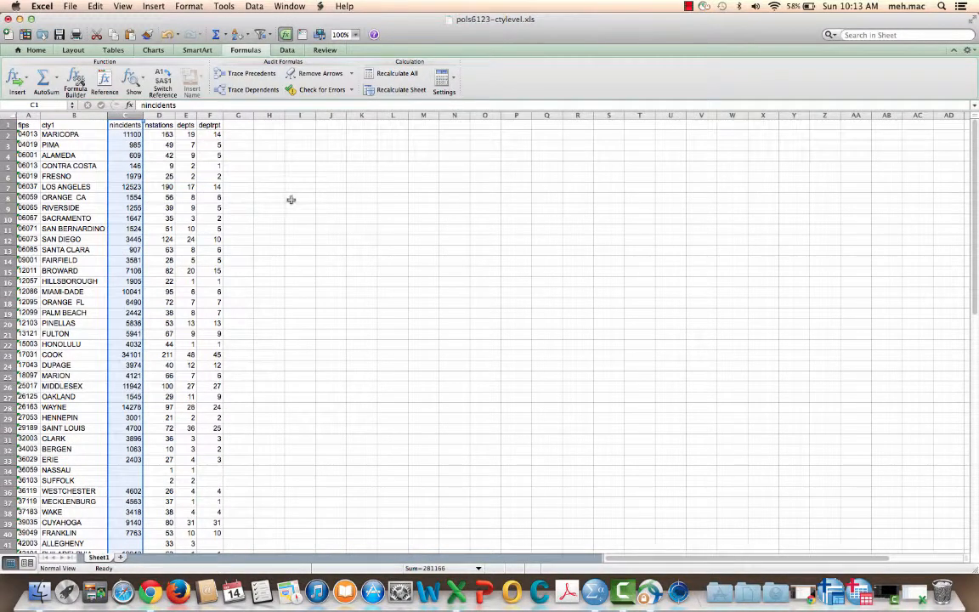
pyautogui.click(301, 199)
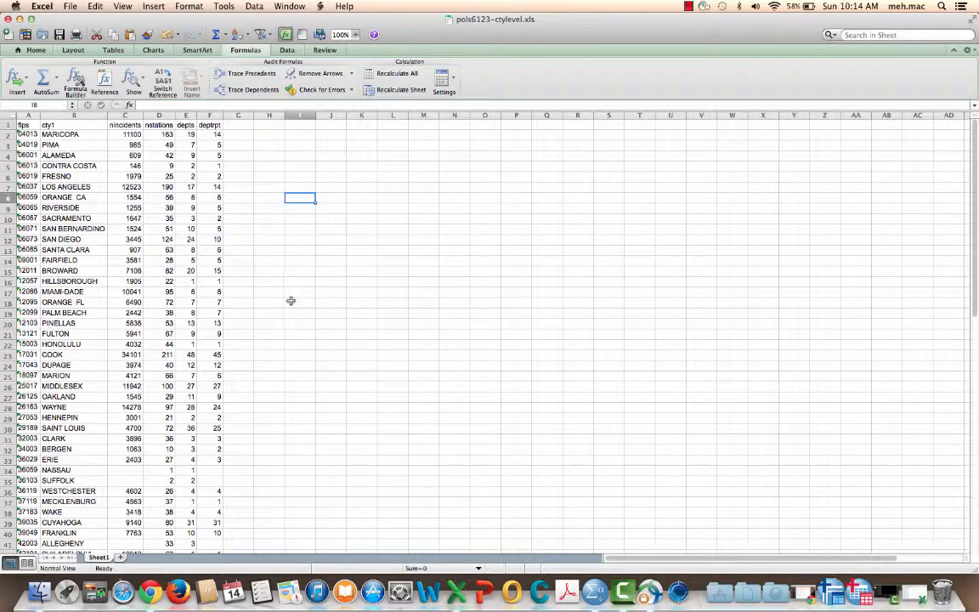
# Step: Examine the combined county table down to its last row, looking for counties with blank values
pyautogui.scroll(-3, 287, 297)
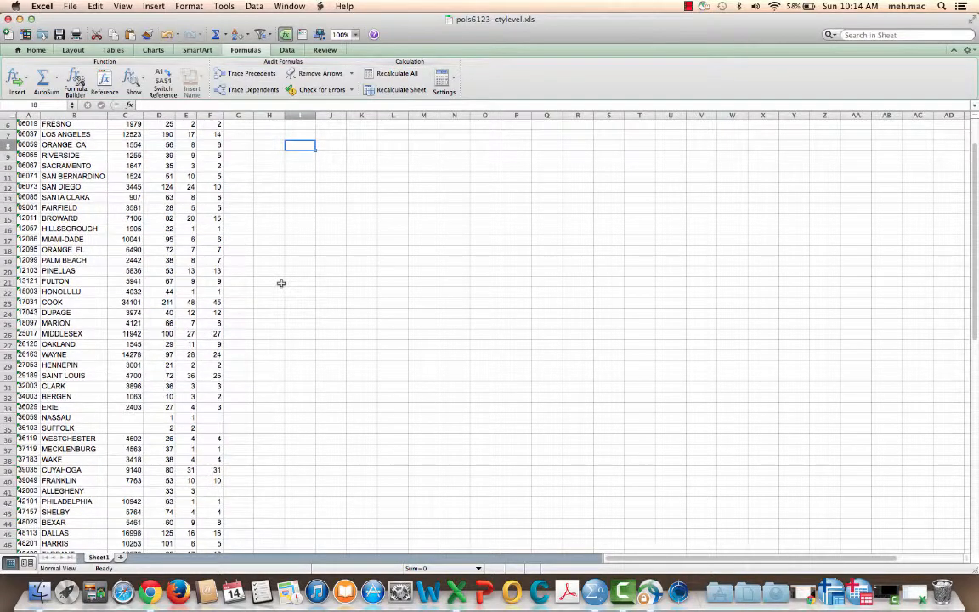
pyautogui.scroll(-3, 281, 283)
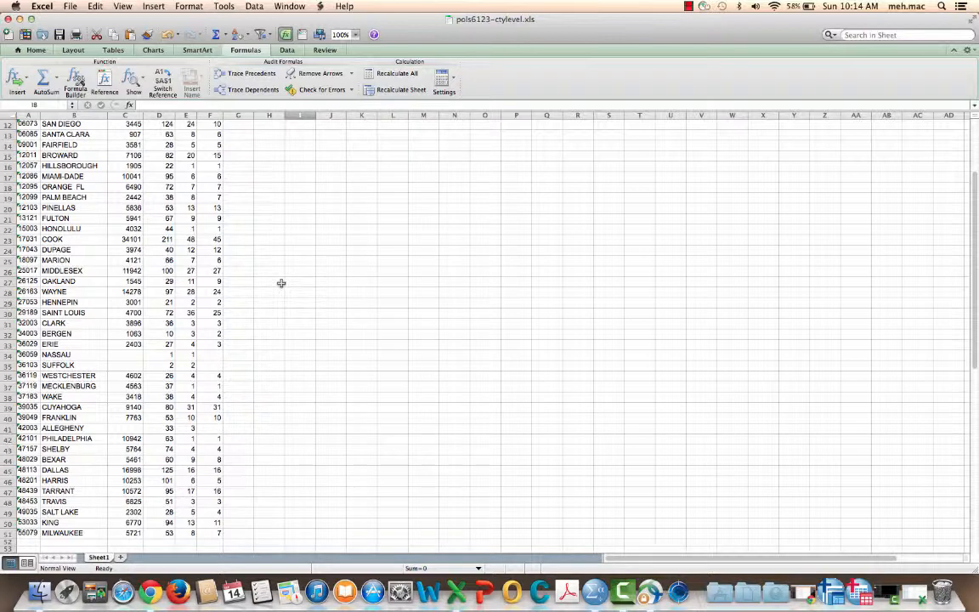
pyautogui.scroll(-4, 282, 283)
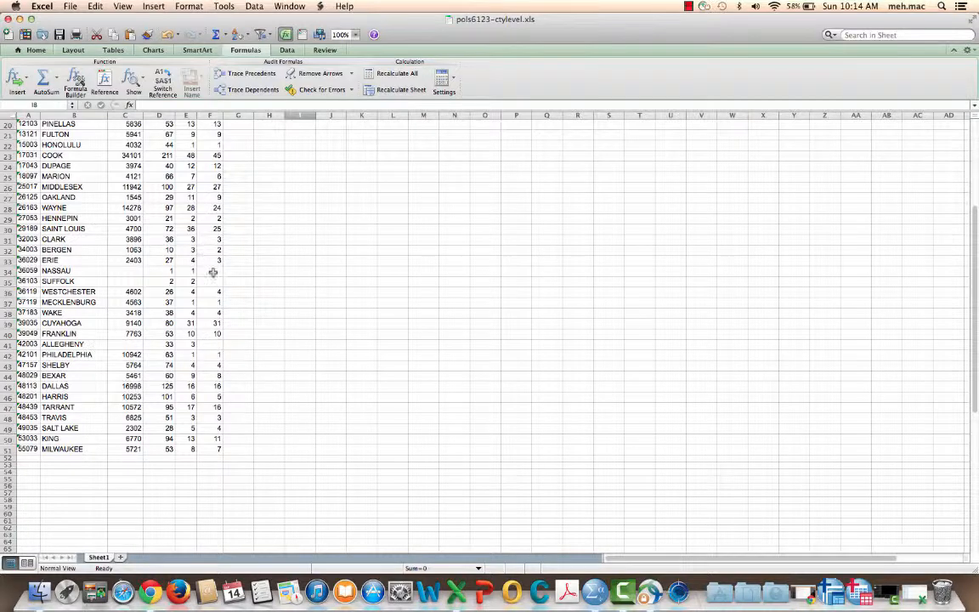
pyautogui.scroll(6, 285, 323)
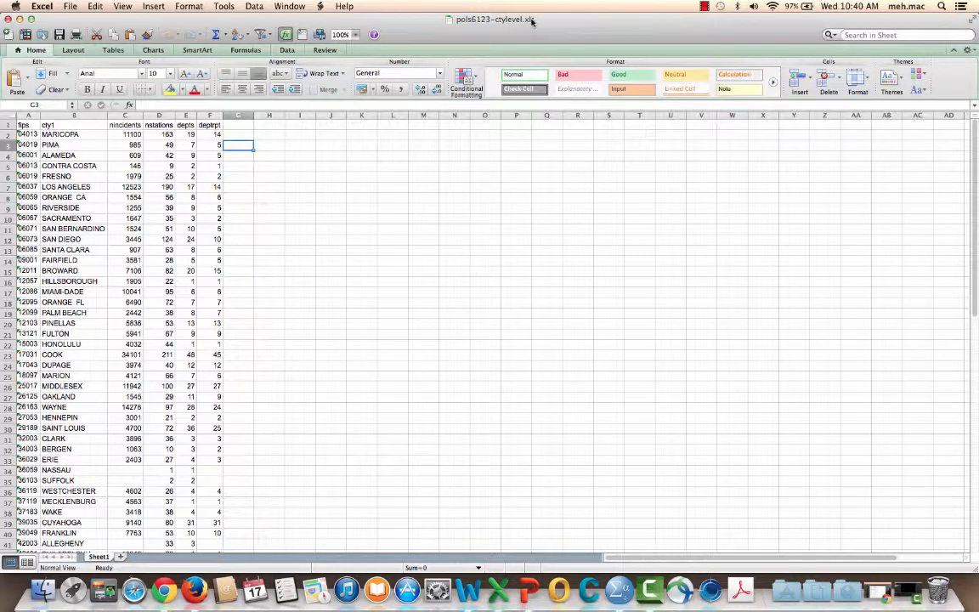
# Step: Save the workbook to the Desktop as pols6123-ctylevel in Excel 97-2004 Workbook (.xls) format, replacing the existing file
pyautogui.click(70, 7)
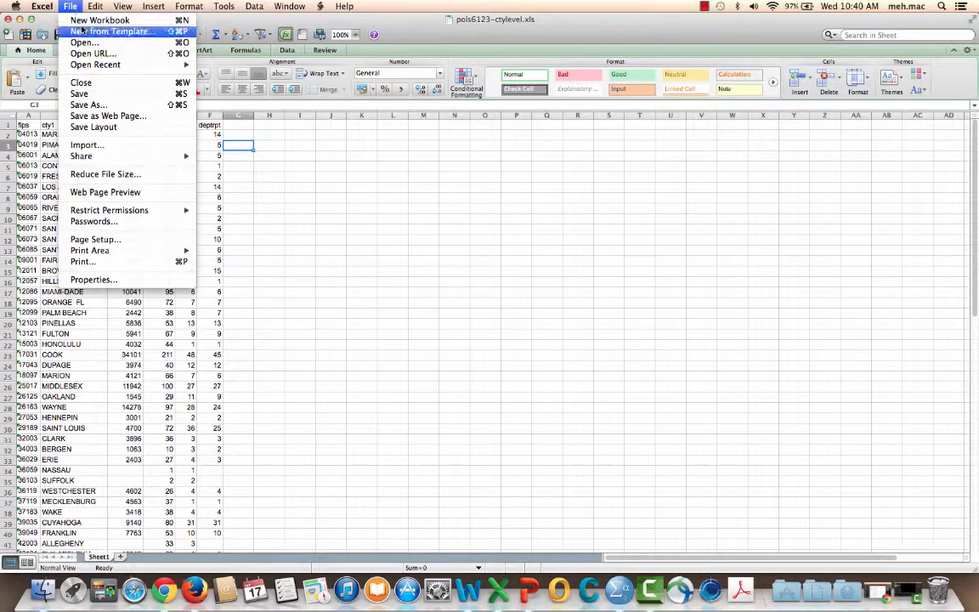
pyautogui.click(85, 105)
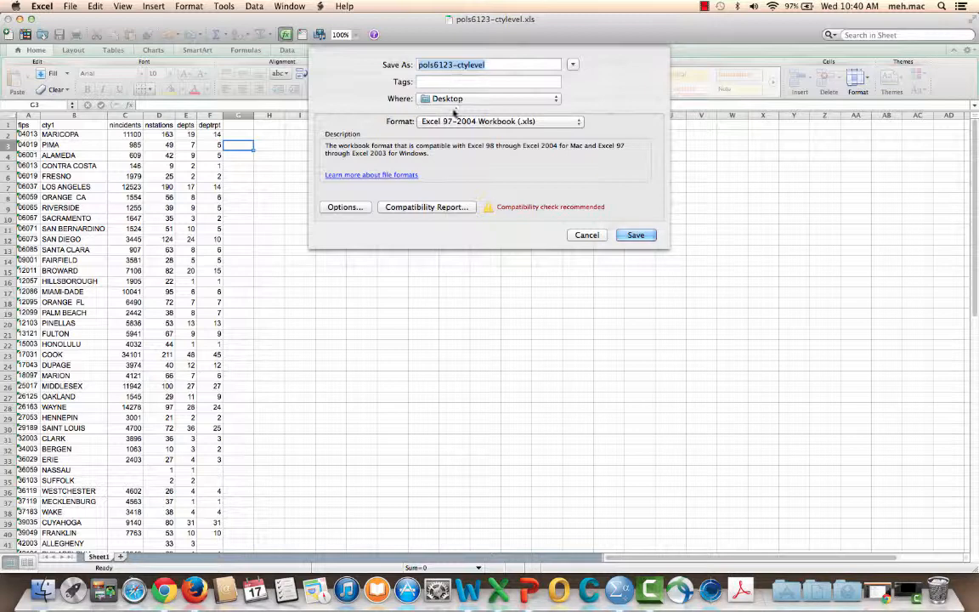
pyautogui.click(463, 122)
pyautogui.click(501, 123)
pyautogui.click(638, 236)
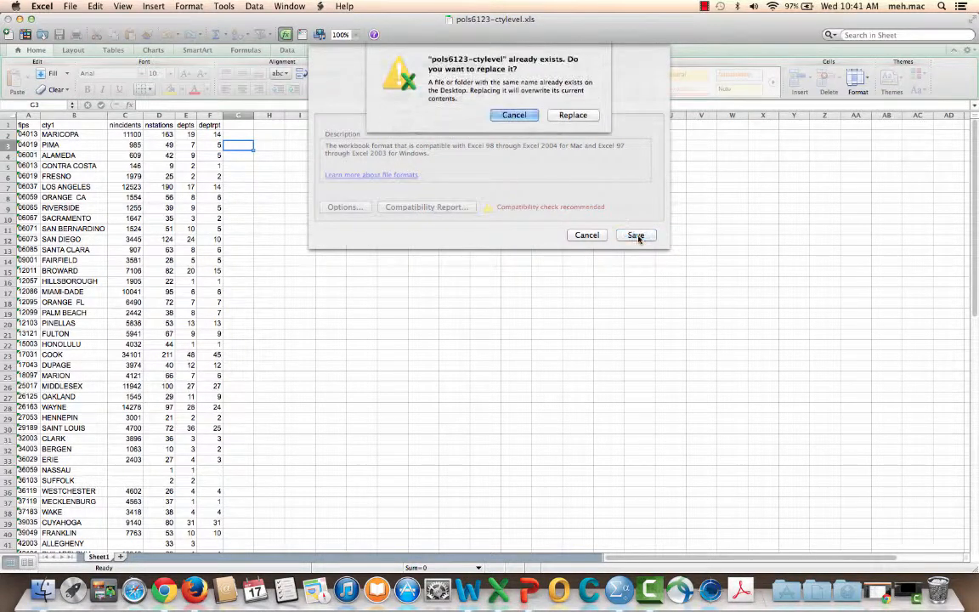
pyautogui.click(591, 116)
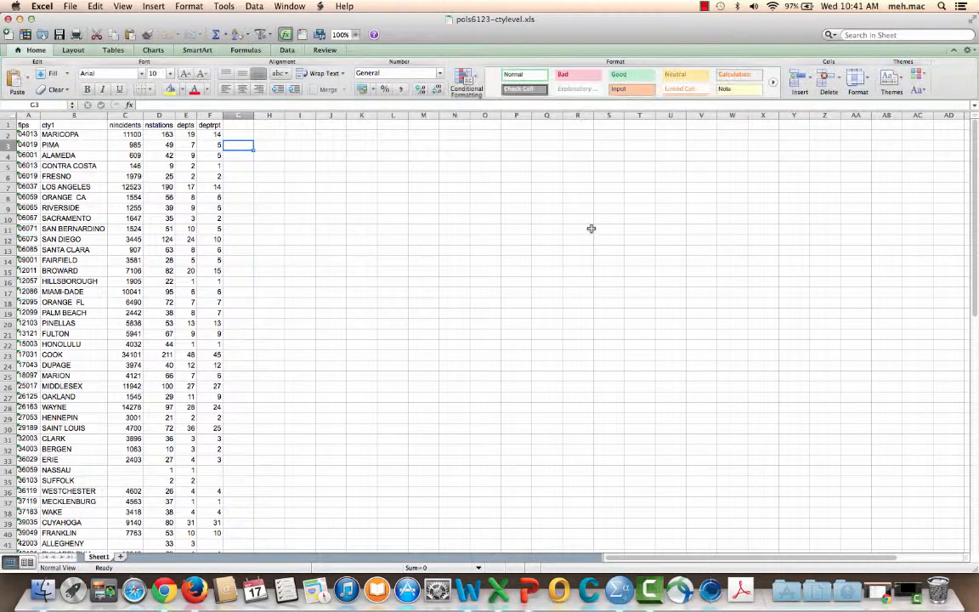